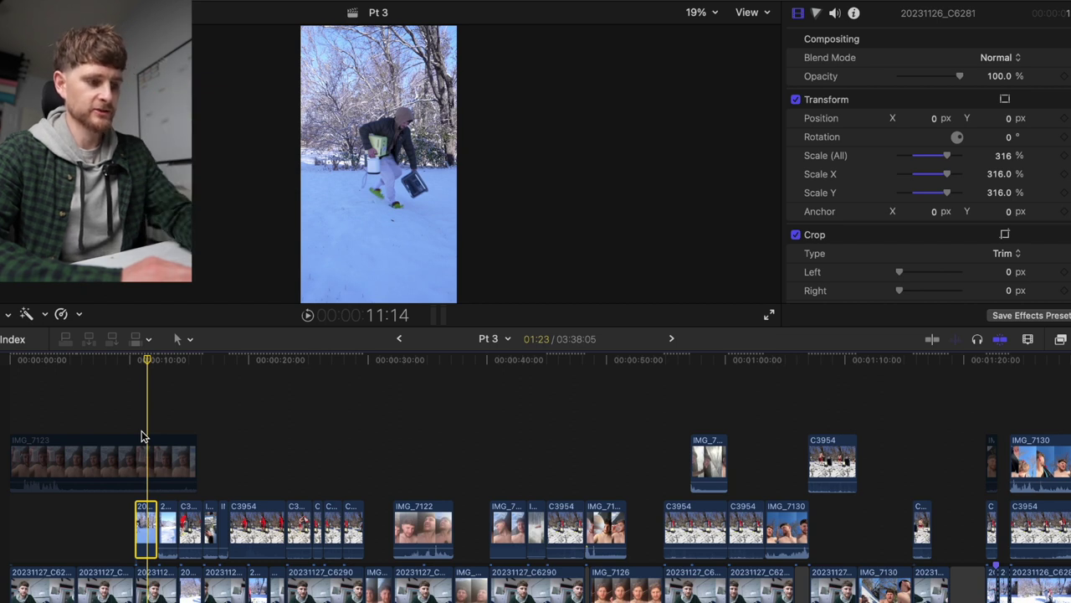
# Reframe the first snow clip on the upper track by shifting its horizontal position to about -229.4 px
pyautogui.press('space')
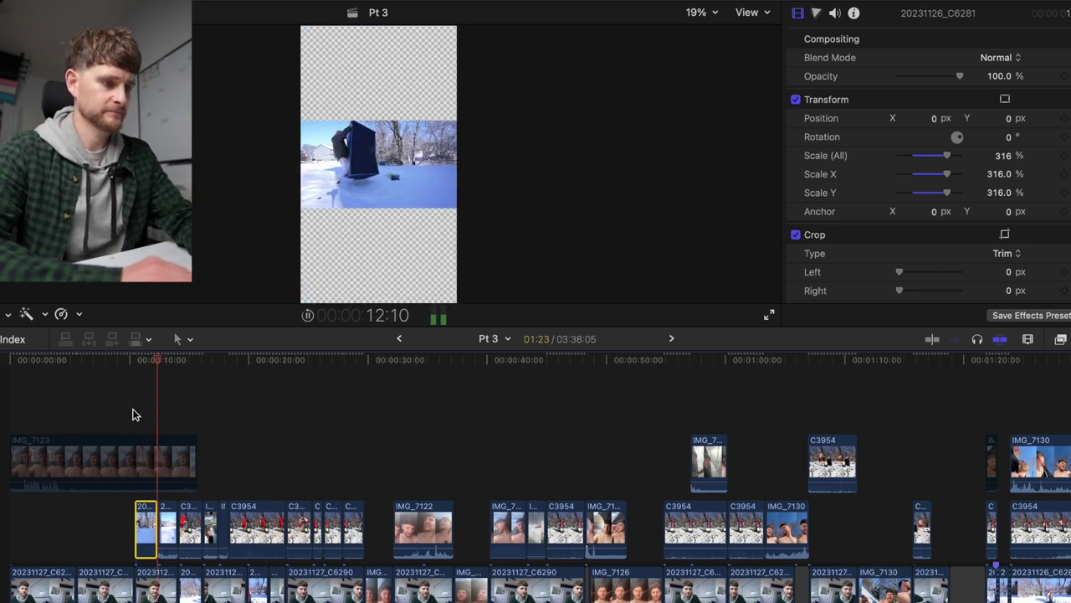
pyautogui.click(132, 409)
pyautogui.click(142, 519)
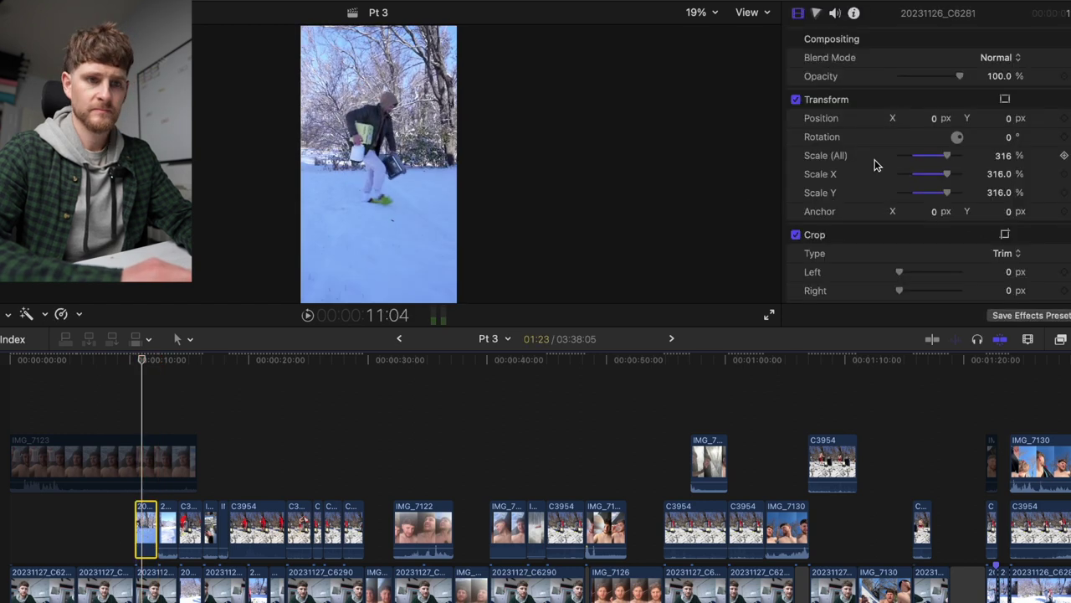
pyautogui.moveTo(935, 121); pyautogui.dragTo(841, 121)
pyautogui.press('space')
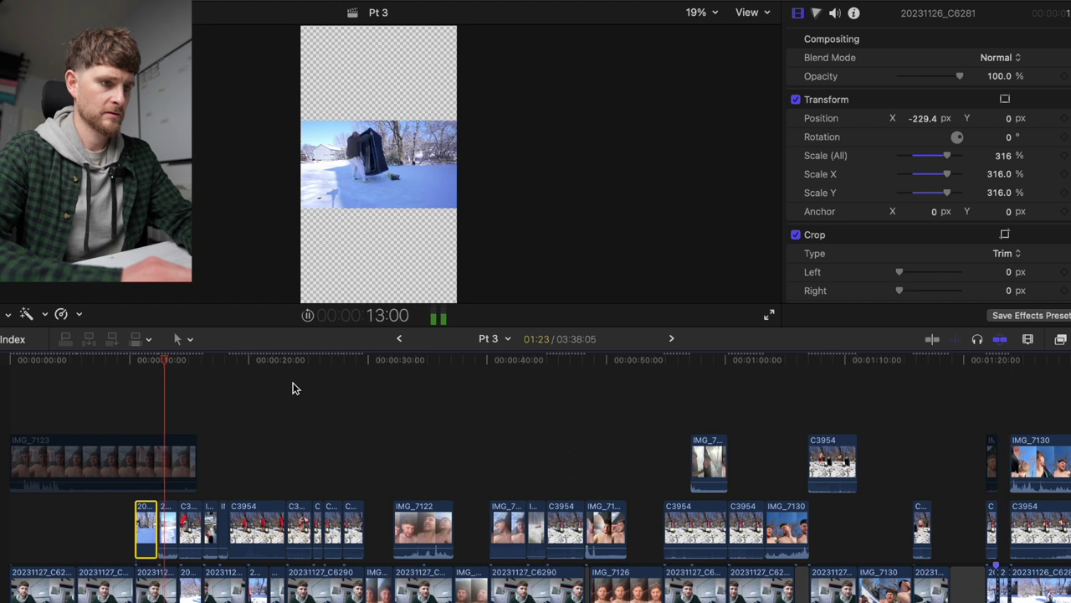
# Scale the second snow clip on the upper track to 316% so it fills the vertical frame
pyautogui.click(168, 521)
pyautogui.click(1003, 156)
pyautogui.write('316')
pyautogui.press('Return')
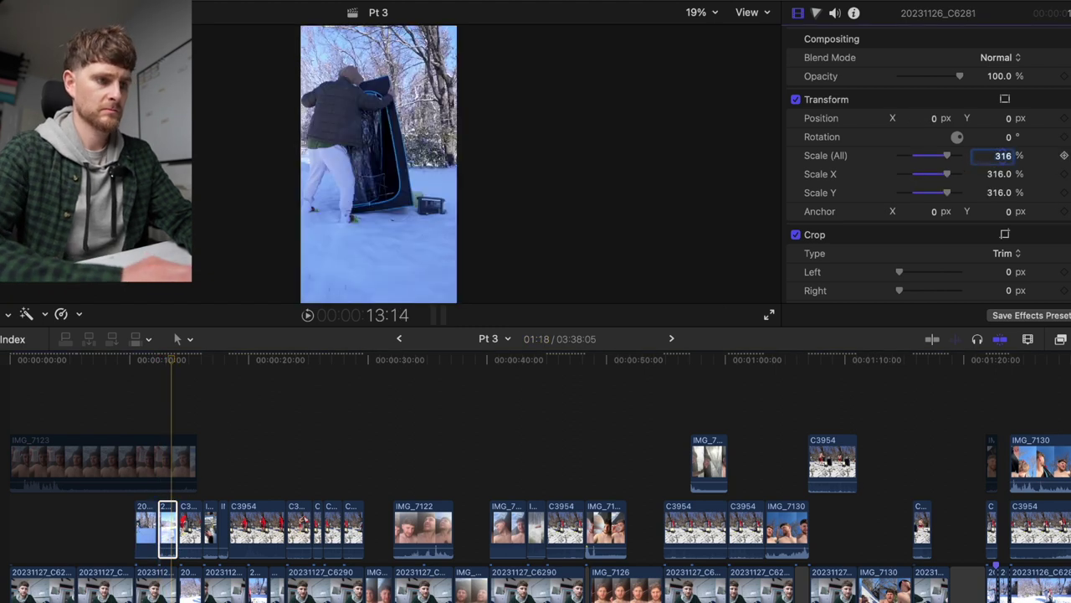
# Copy the first snow clip and paste its attributes onto the second one, playing back the result
pyautogui.press('space')
pyautogui.press('space')
pyautogui.click(149, 531)
pyautogui.press('super+c')
pyautogui.click(165, 534)
pyautogui.press('shift+super+v')
pyautogui.press('Return')
pyautogui.click(138, 416)
pyautogui.press('space')
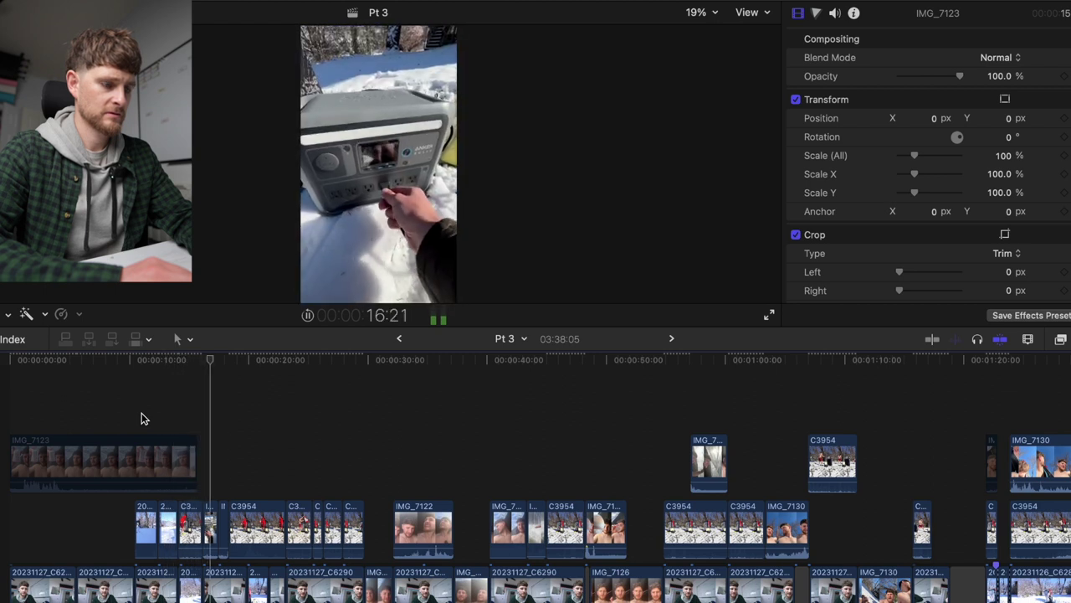
# Select the twelve talking-head clips before the gap in the main storyline and set their volume to 3 dB
pyautogui.scroll(-5, 142, 412)
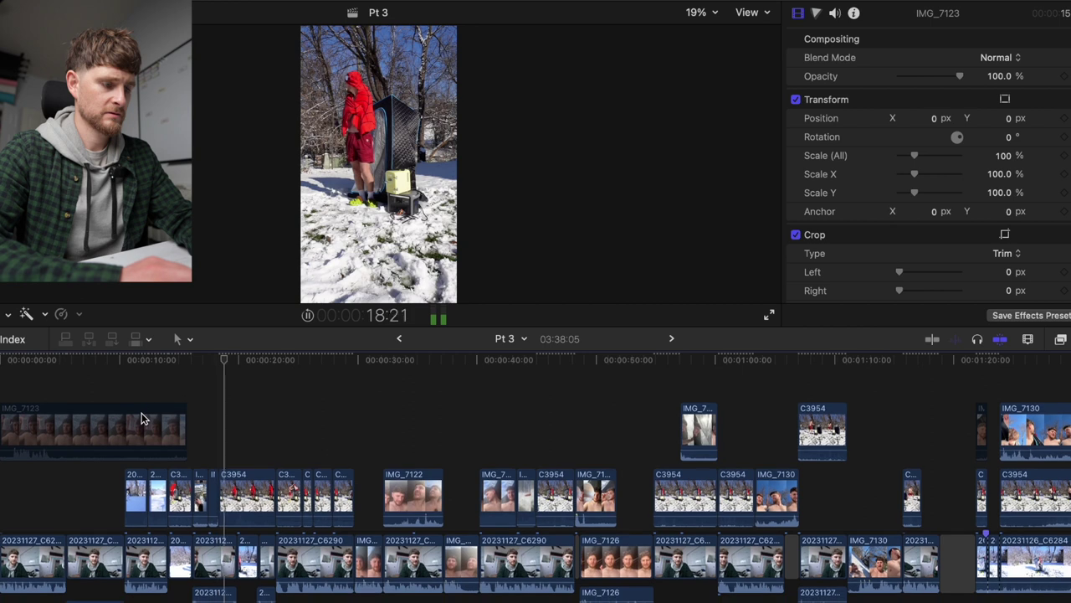
pyautogui.press('space')
pyautogui.click(30, 494)
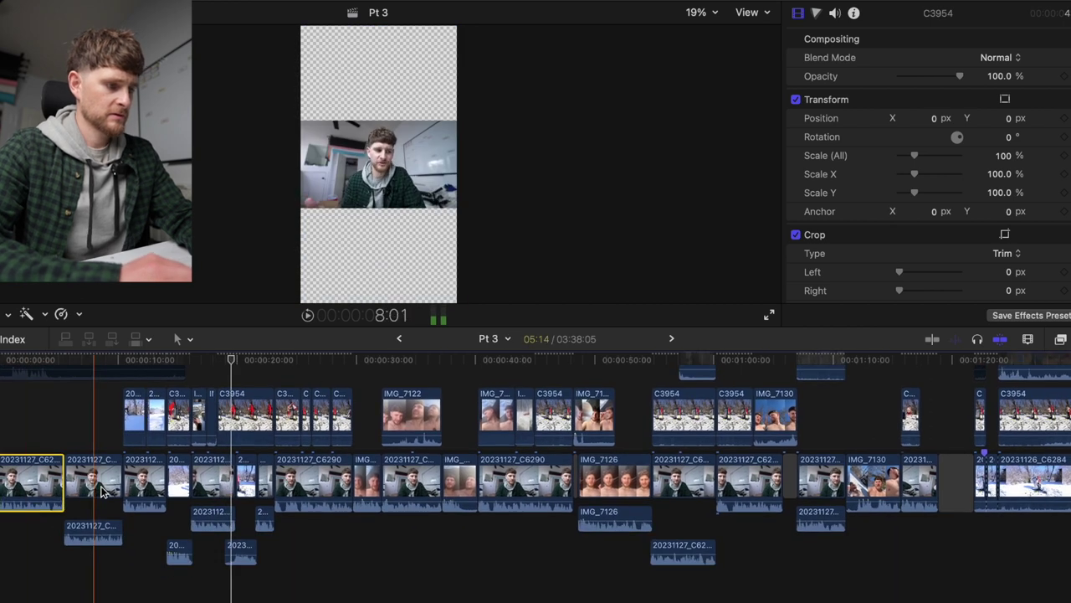
pyautogui.keyDown('super'); pyautogui.click(94, 487); pyautogui.keyUp('super')
pyautogui.keyDown('super'); pyautogui.click(134, 480); pyautogui.keyUp('super')
pyautogui.keyDown('super'); pyautogui.click(207, 479); pyautogui.keyUp('super')
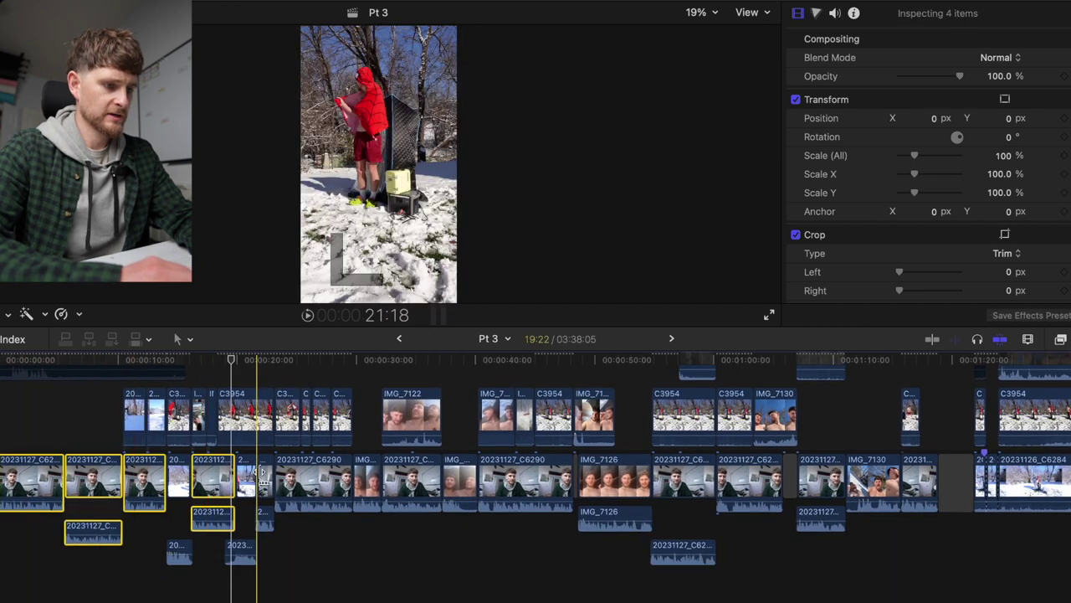
pyautogui.keyDown('super'); pyautogui.click(301, 476); pyautogui.keyUp('super')
pyautogui.keyDown('super'); pyautogui.click(400, 481); pyautogui.keyUp('super')
pyautogui.keyDown('super'); pyautogui.click(514, 481); pyautogui.keyUp('super')
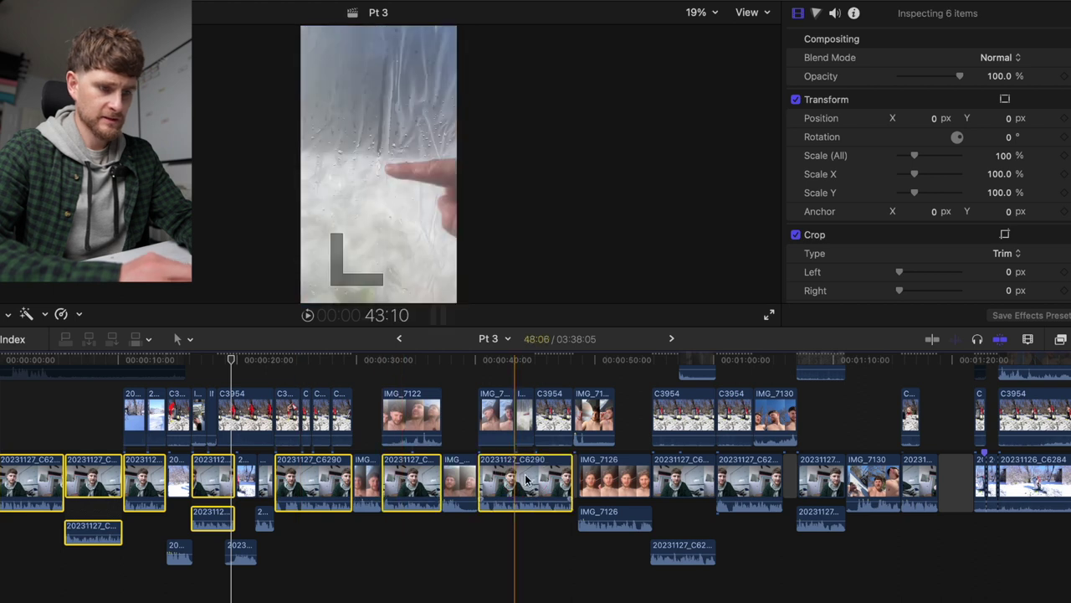
pyautogui.keyDown('super'); pyautogui.click(672, 474); pyautogui.keyUp('super')
pyautogui.keyDown('super'); pyautogui.click(753, 482); pyautogui.keyUp('super')
pyautogui.keyDown('super'); pyautogui.click(831, 477); pyautogui.keyUp('super')
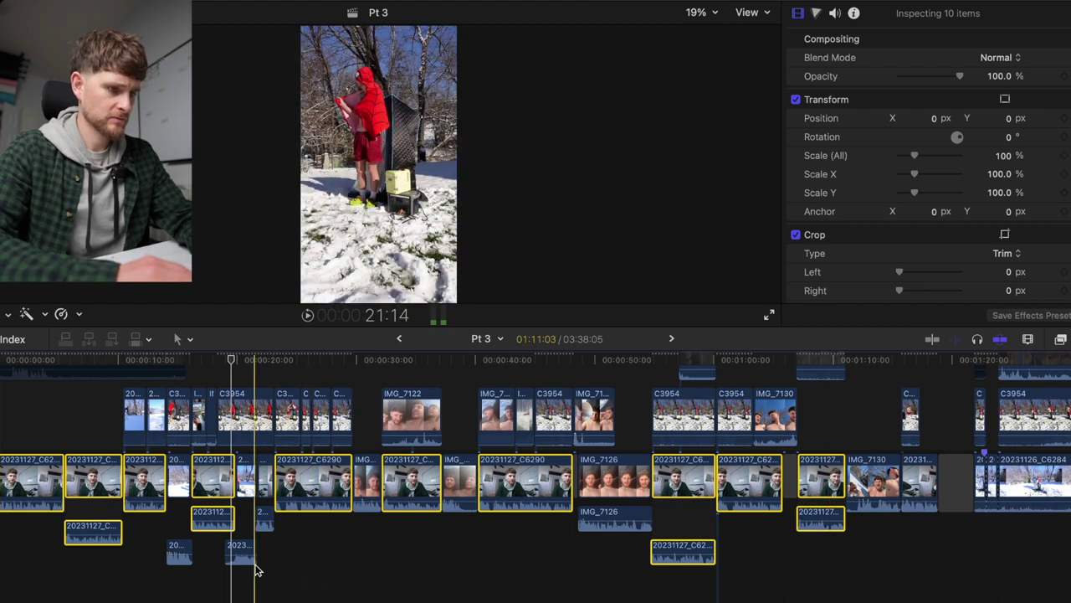
pyautogui.keyDown('super'); pyautogui.click(266, 490); pyautogui.keyUp('super')
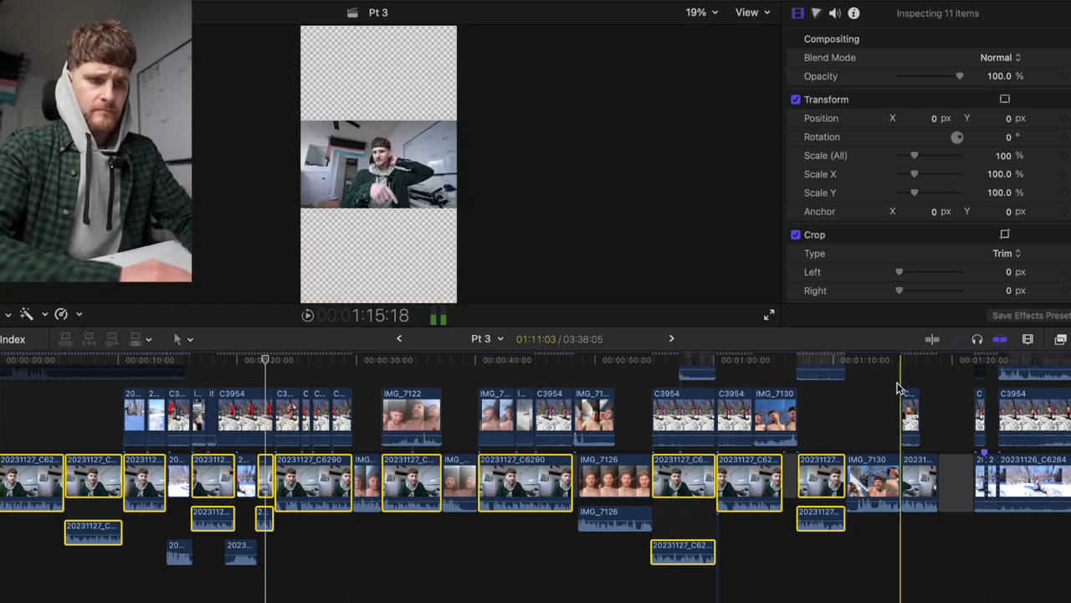
pyautogui.keyDown('super'); pyautogui.click(915, 485); pyautogui.keyUp('super')
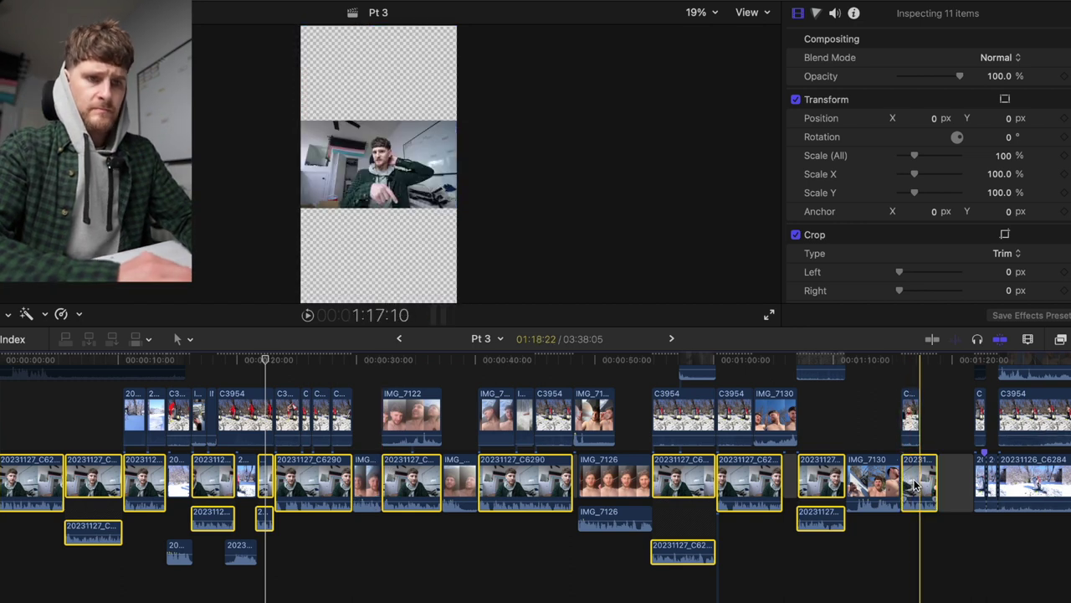
pyautogui.click(835, 14)
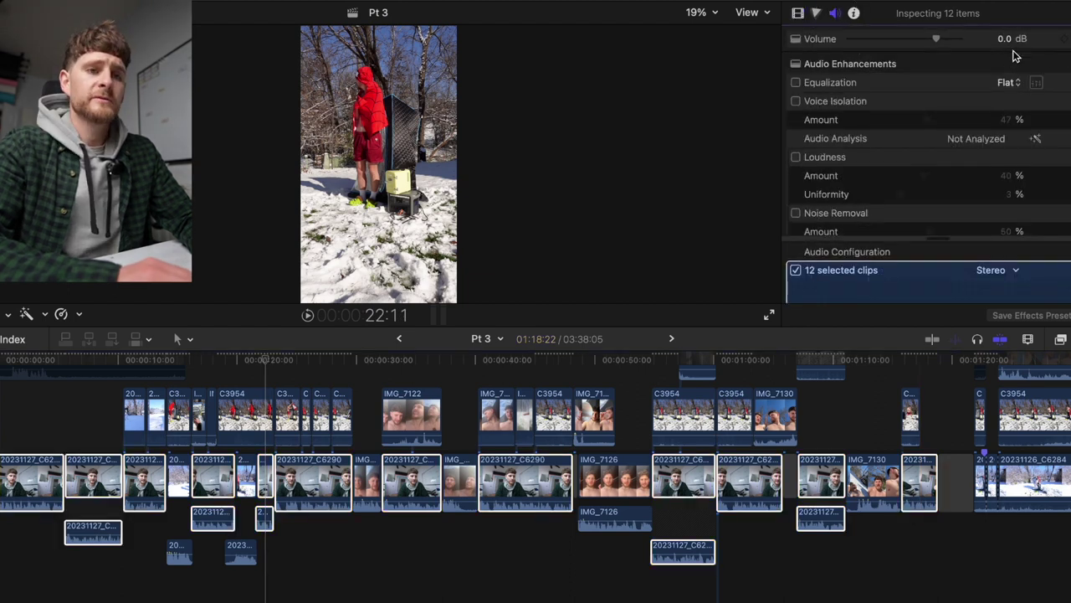
pyautogui.write('3')
pyautogui.press('Return')
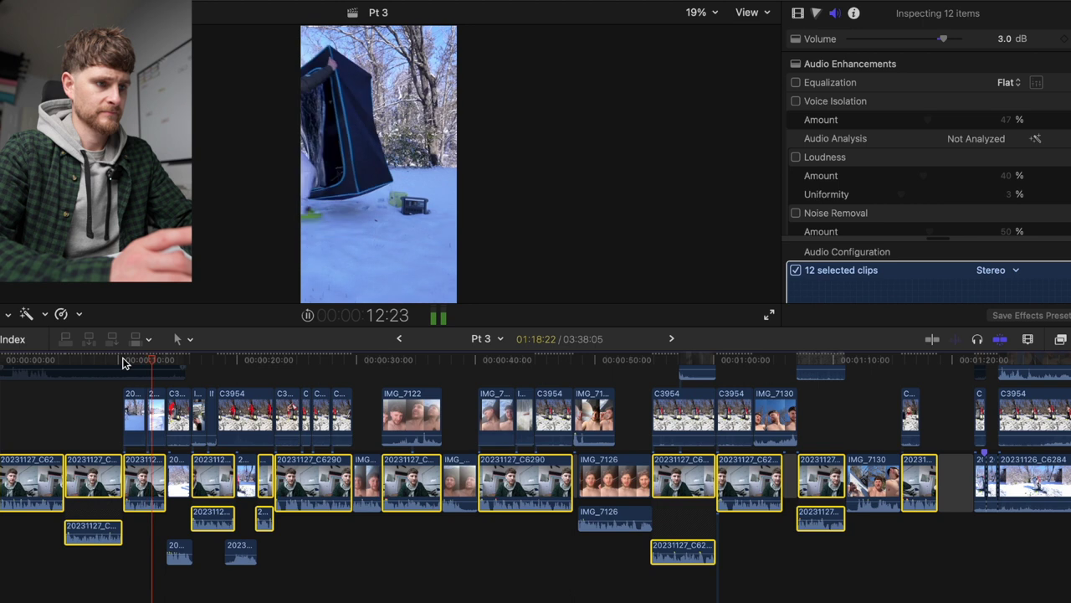
# Play back the opening section of the timeline up to about 48 seconds to review the audio and cuts
pyautogui.press('space')
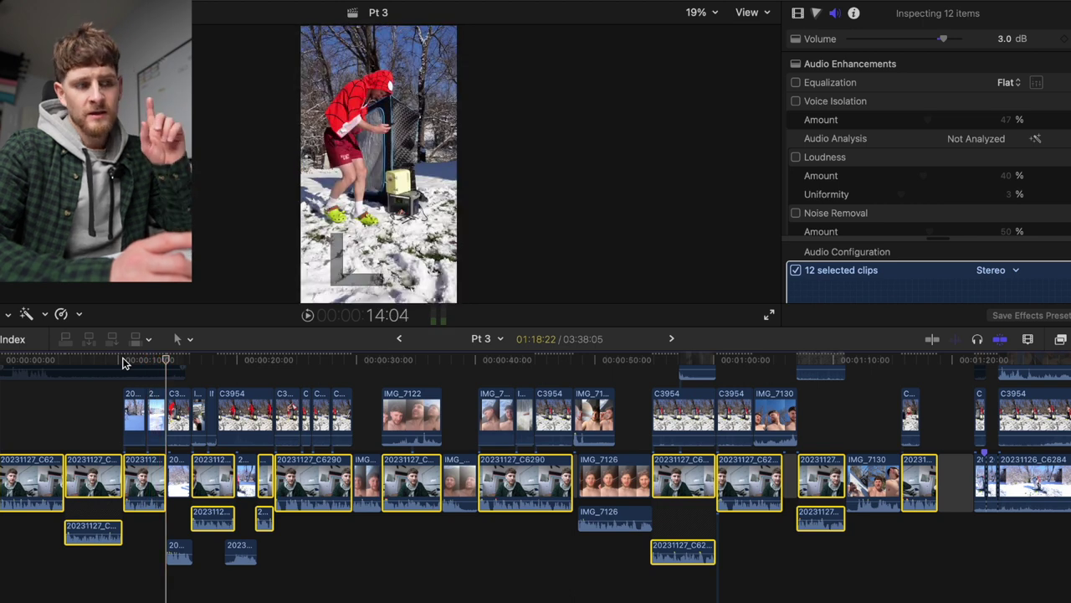
pyautogui.press('l')
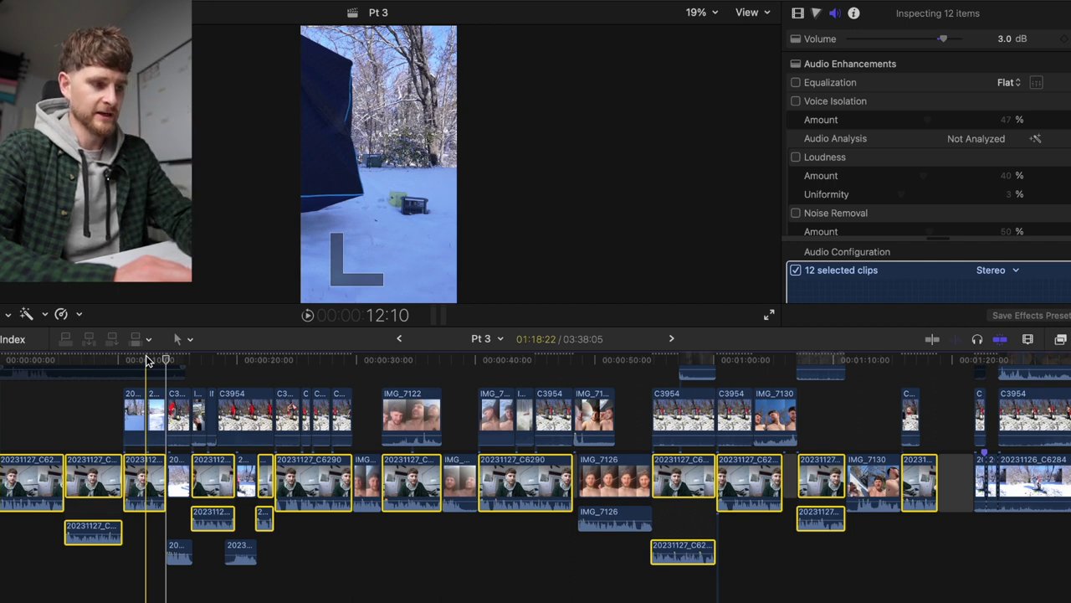
pyautogui.press('space')
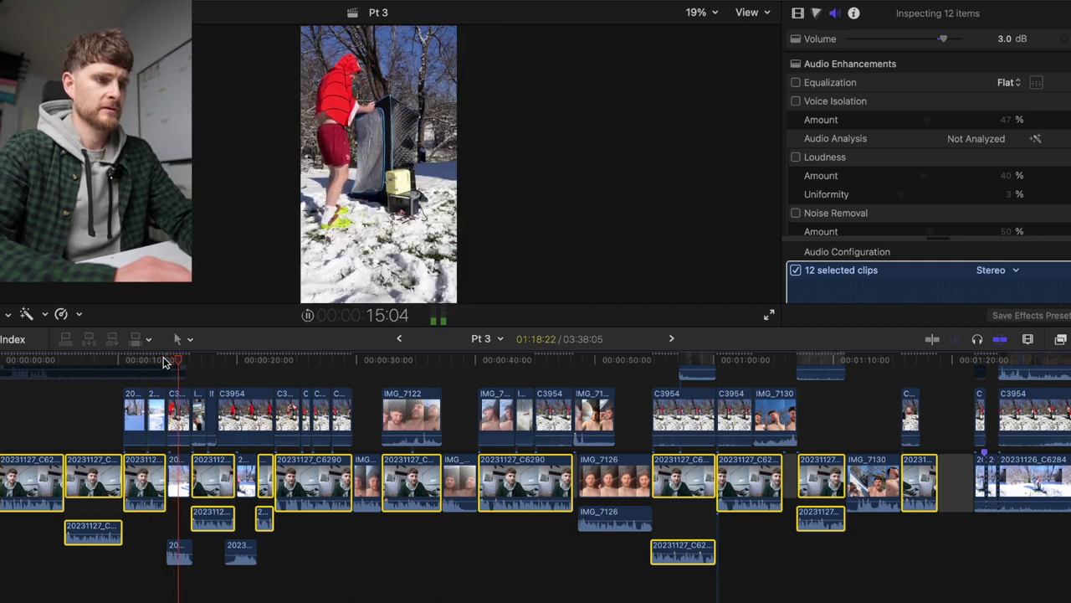
pyautogui.press('space')
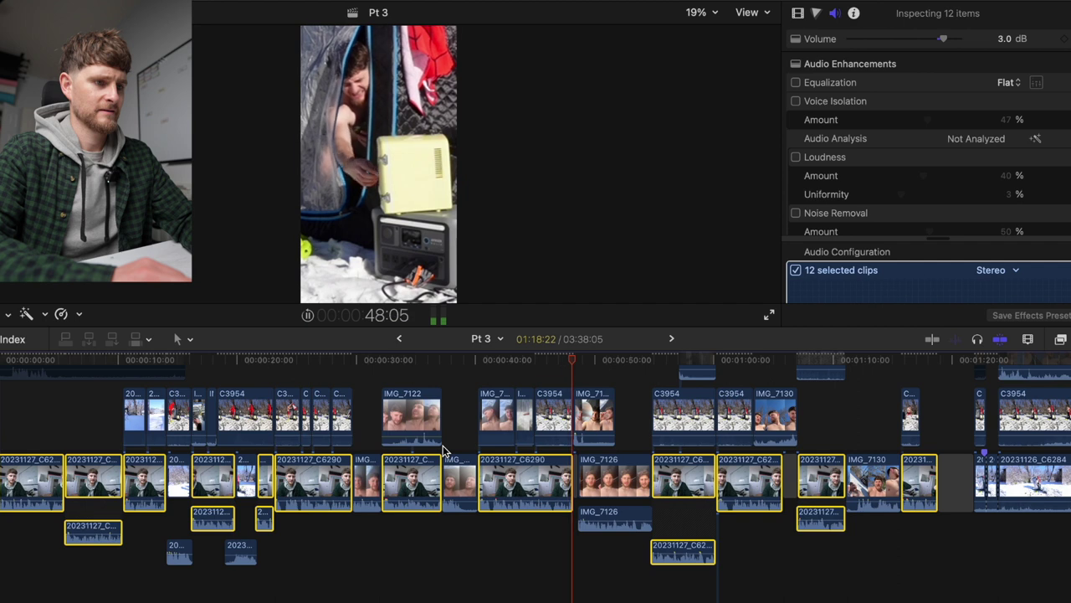
pyautogui.press('space')
# Shift the C3954 clip at about 45 seconds horizontally to about -535 px and continue playback
pyautogui.click(545, 410)
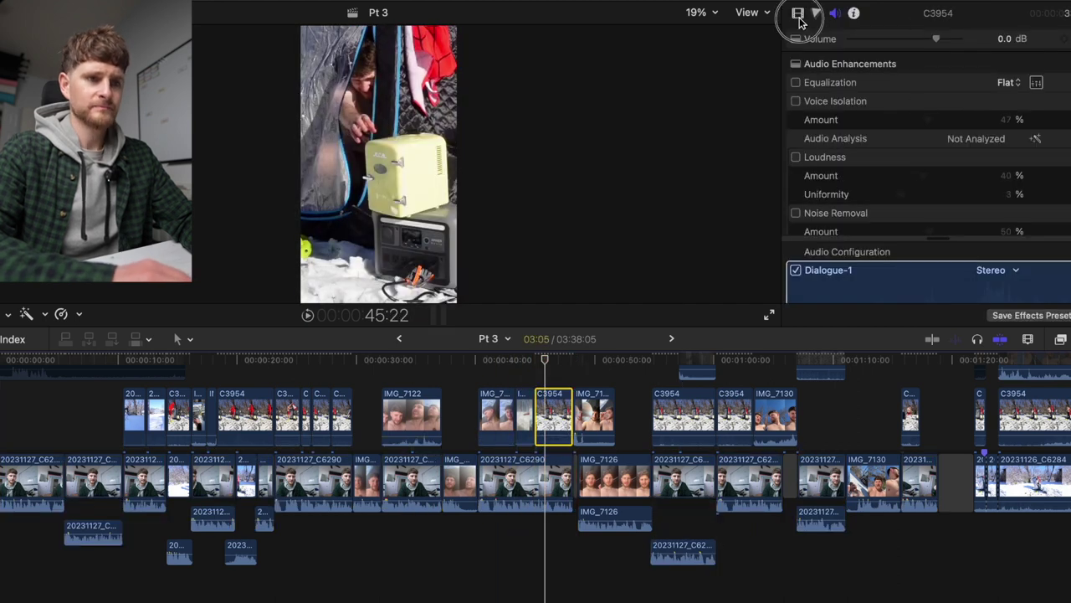
pyautogui.click(798, 15)
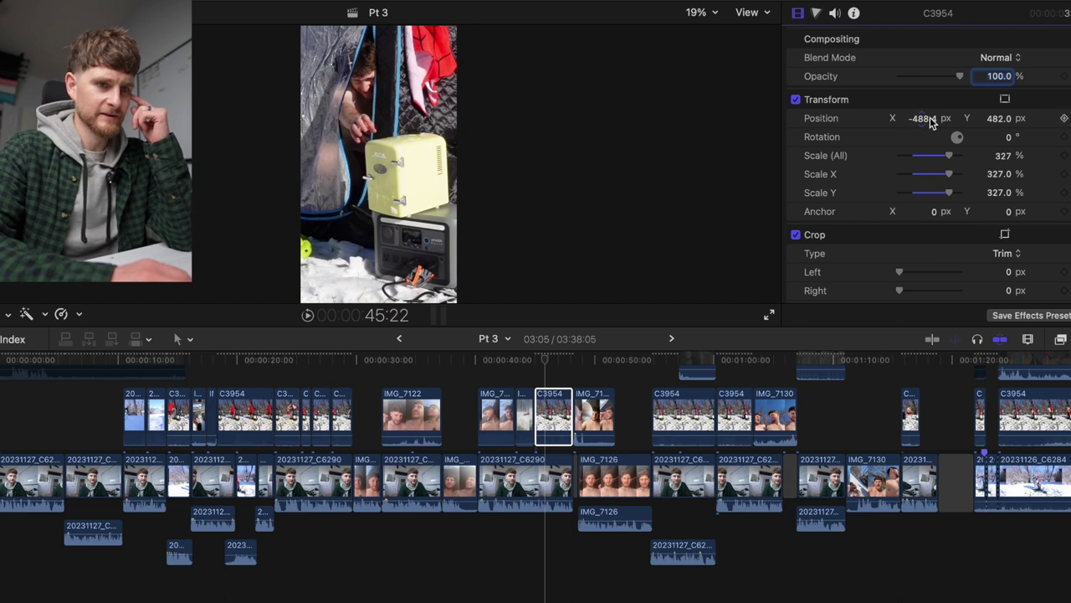
pyautogui.moveTo(929, 120)
pyautogui.mouseDown()
pyautogui.moveTo(918, 120)
pyautogui.moveTo(930, 121)
pyautogui.mouseUp()
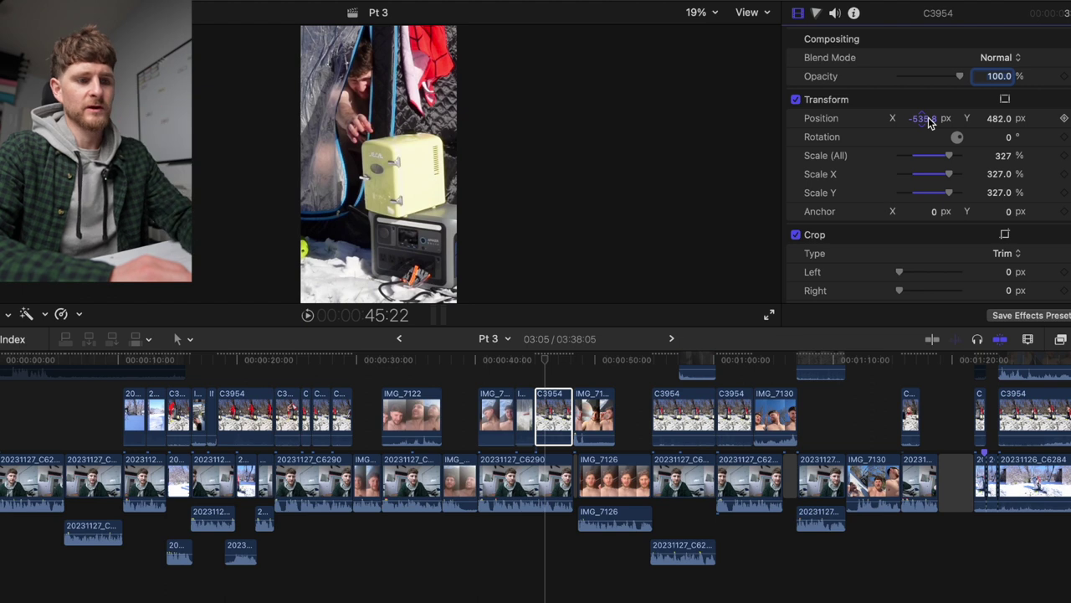
pyautogui.press('space')
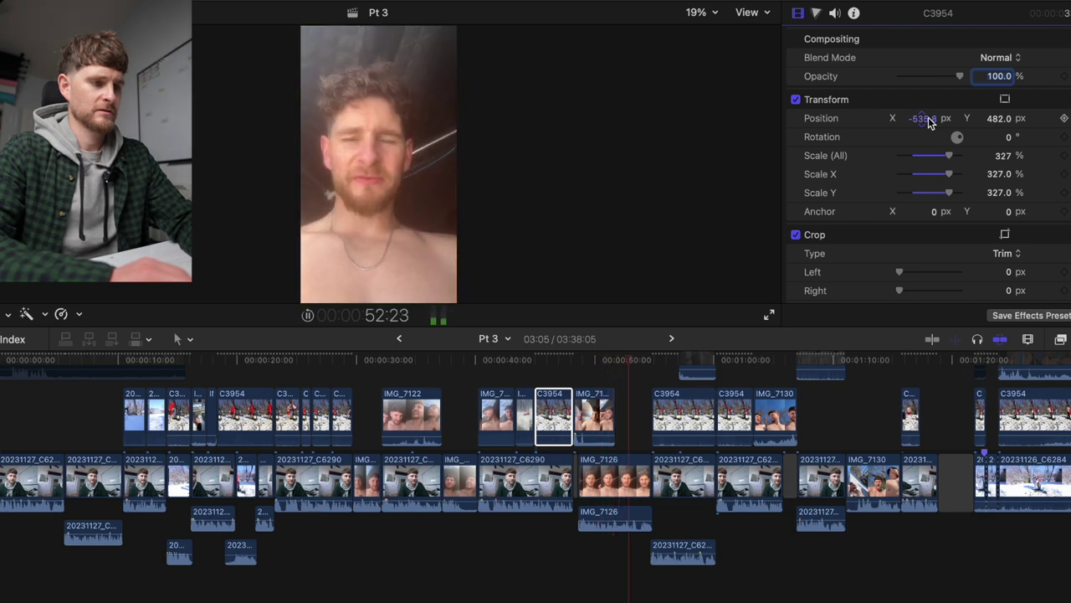
# Cut the IMG_7128 clip into four pieces, starting at the end of the gap and isolating the sound peak after it
pyautogui.click(576, 384)
pyautogui.press('super+equal')
pyautogui.press('super+equal')
pyautogui.press('super+equal')
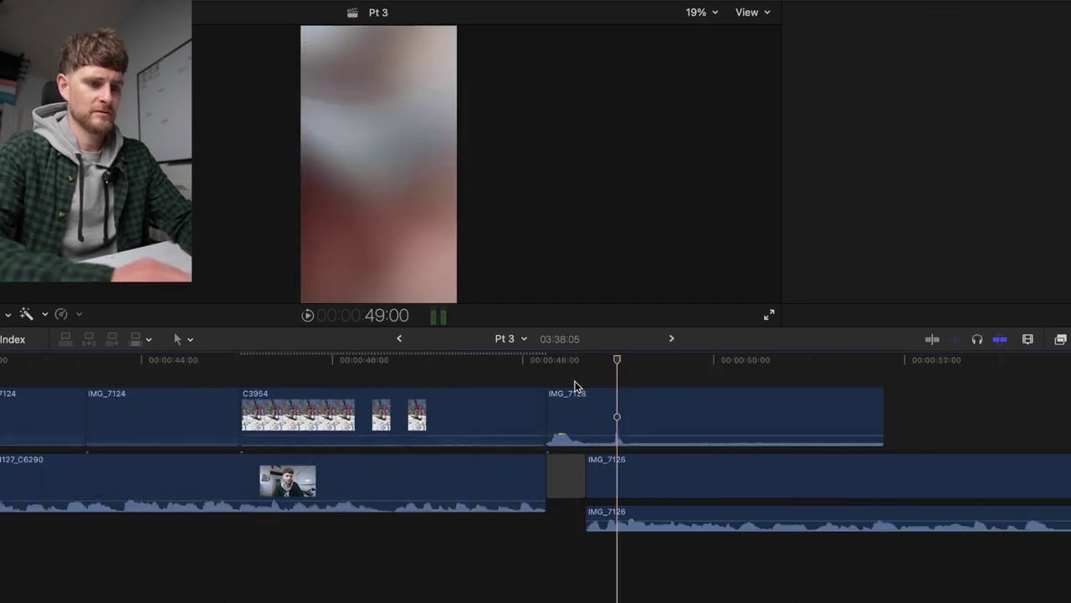
pyautogui.click(574, 385)
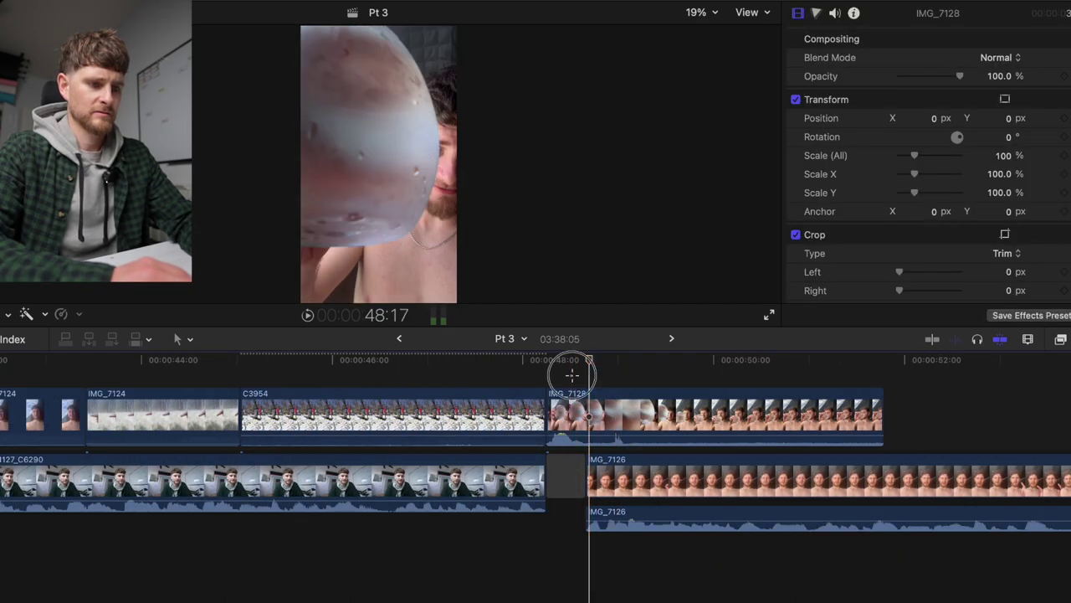
pyautogui.click(589, 369)
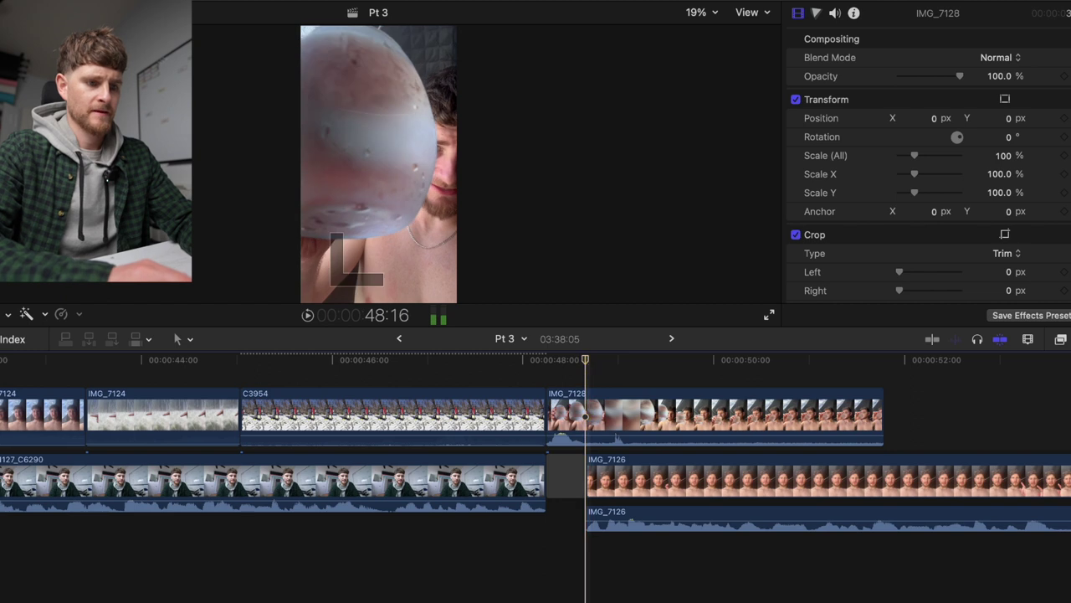
pyautogui.press('b')
pyautogui.click(587, 414)
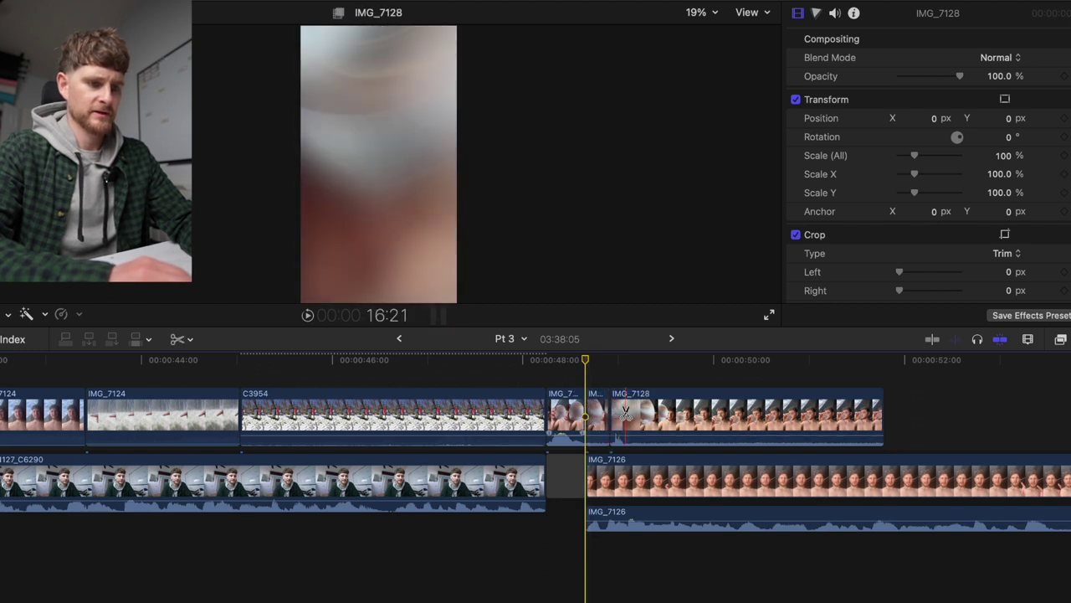
pyautogui.press('a')
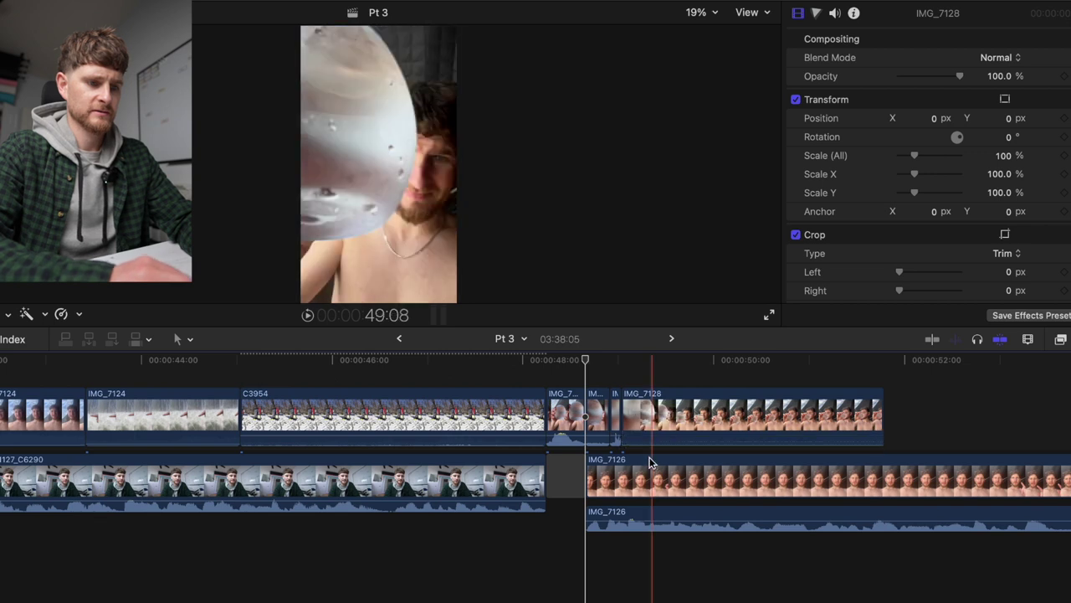
# Lower the audio level of the second and last IMG_7128 pieces all the way down and play them back
pyautogui.click(598, 437)
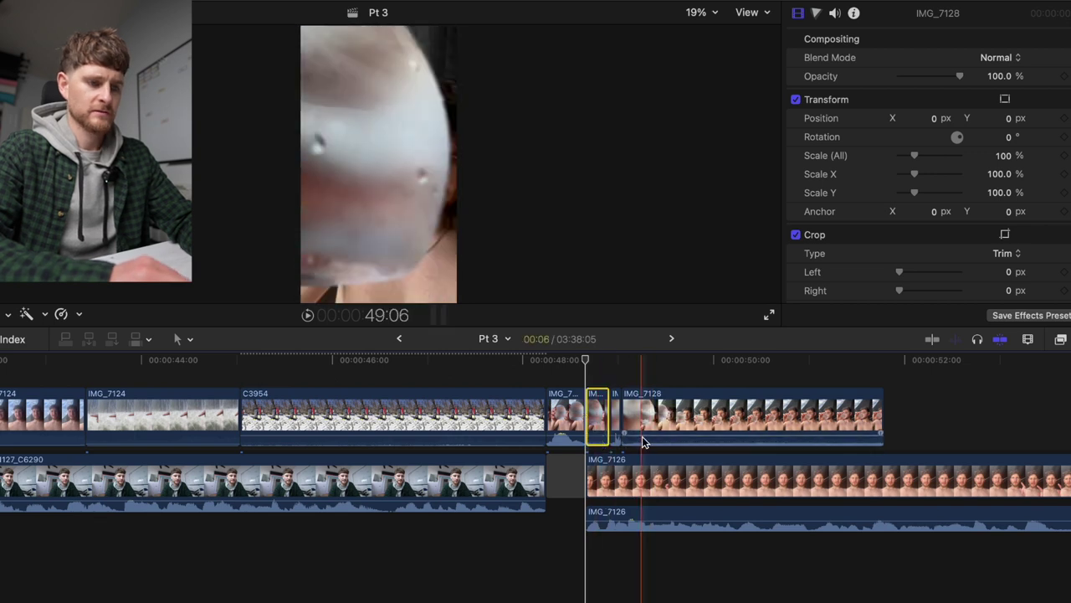
pyautogui.click(639, 438)
pyautogui.moveTo(639, 443); pyautogui.dragTo(639, 489)
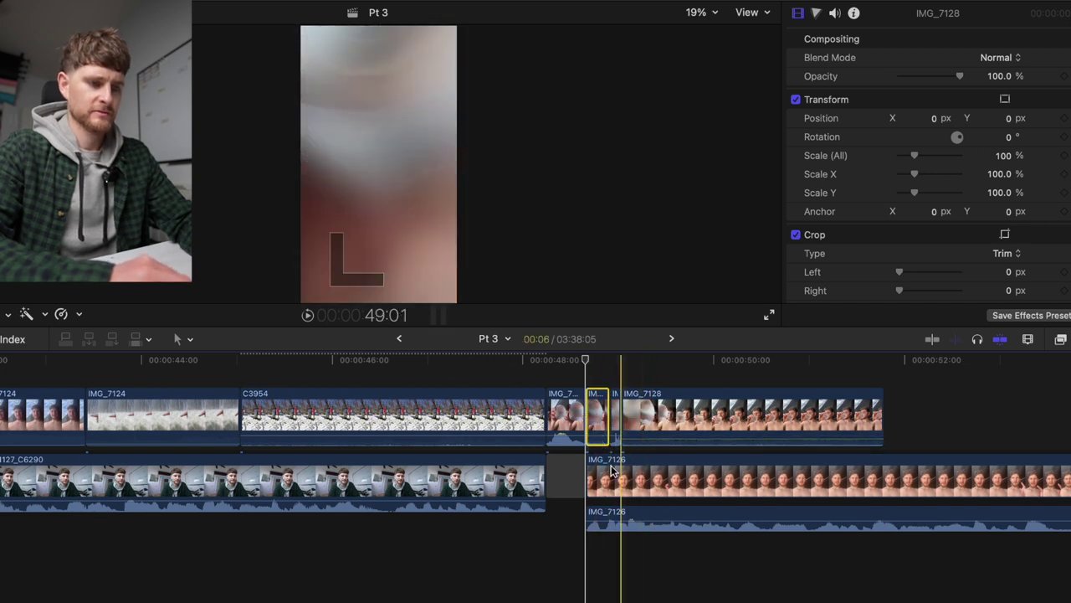
pyautogui.moveTo(597, 429); pyautogui.dragTo(596, 470)
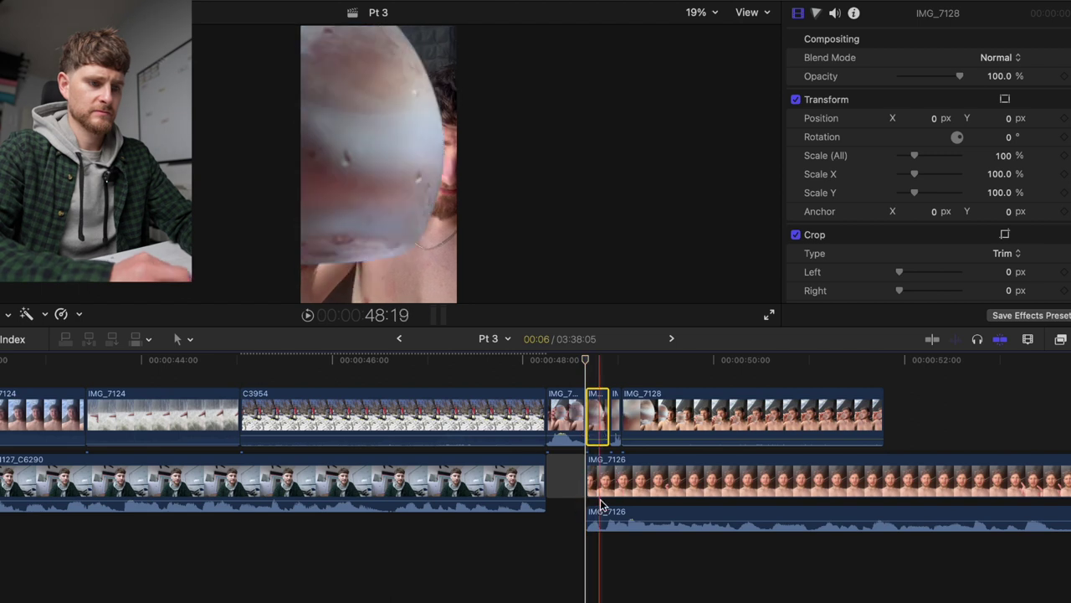
pyautogui.press('space')
pyautogui.click(548, 363)
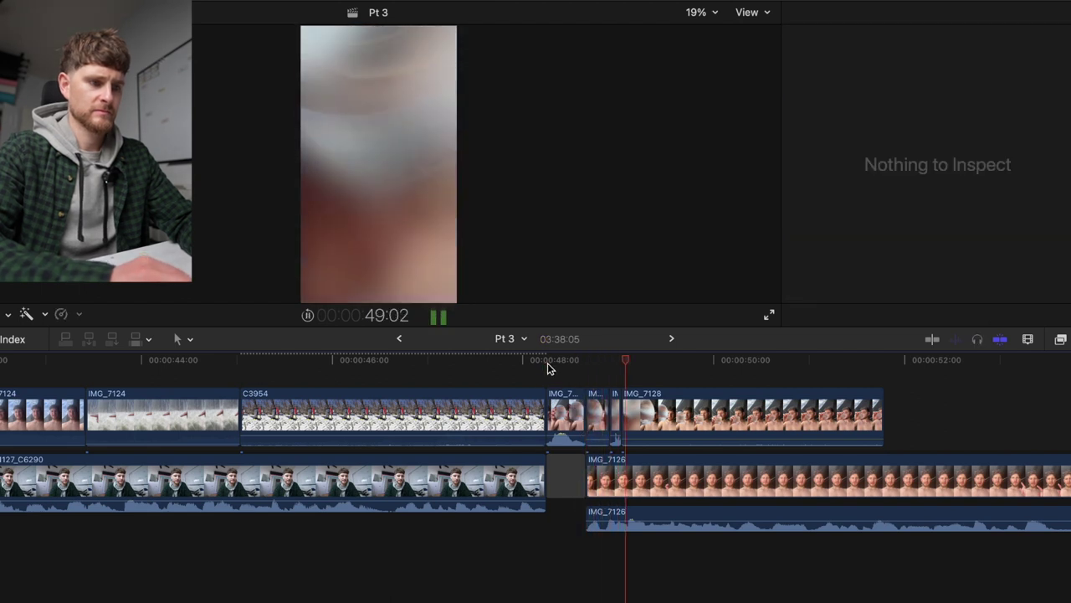
# Play on to the last talking-head clip before the gap and set its scale to 316%
pyautogui.hscroll(3, 548, 368)
pyautogui.press('super+minus')
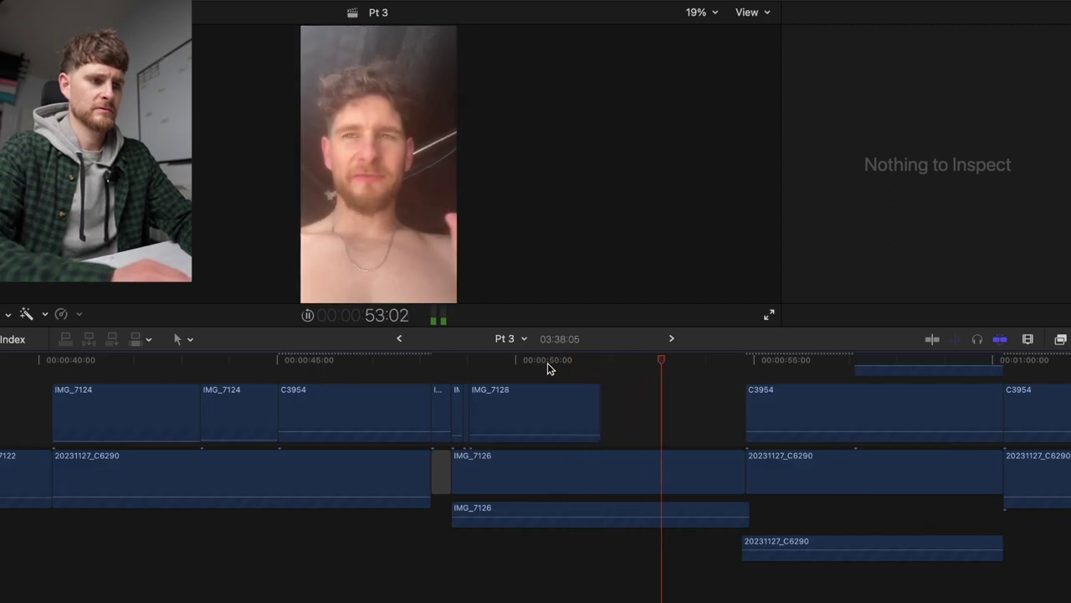
pyautogui.scroll(-2, 547, 362)
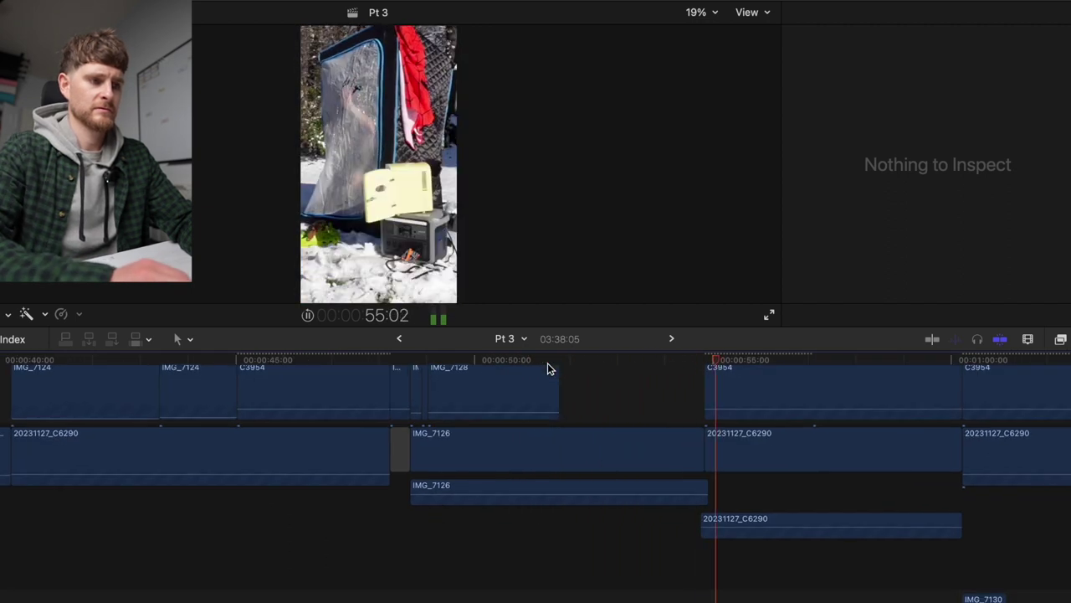
pyautogui.hscroll(10, 547, 362)
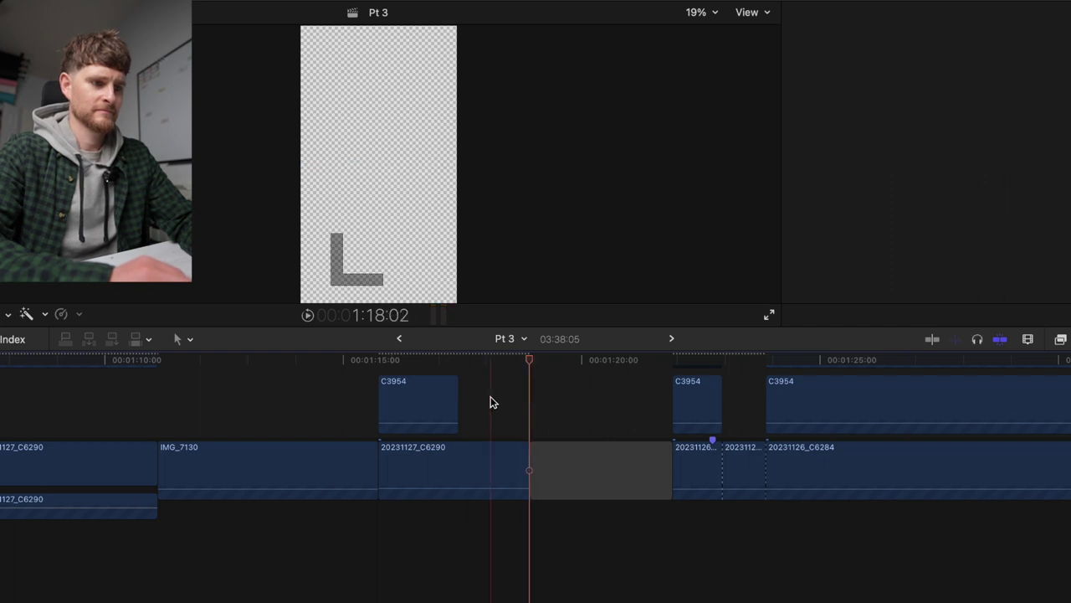
pyautogui.click(491, 477)
pyautogui.click(1000, 156)
pyautogui.write('316')
pyautogui.press('Return')
# Split that talking-head clip where the C3954 overlay above it ends and select its second part
pyautogui.press('space')
pyautogui.click(458, 360)
pyautogui.press('super+b')
pyautogui.press('space')
pyautogui.click(492, 476)
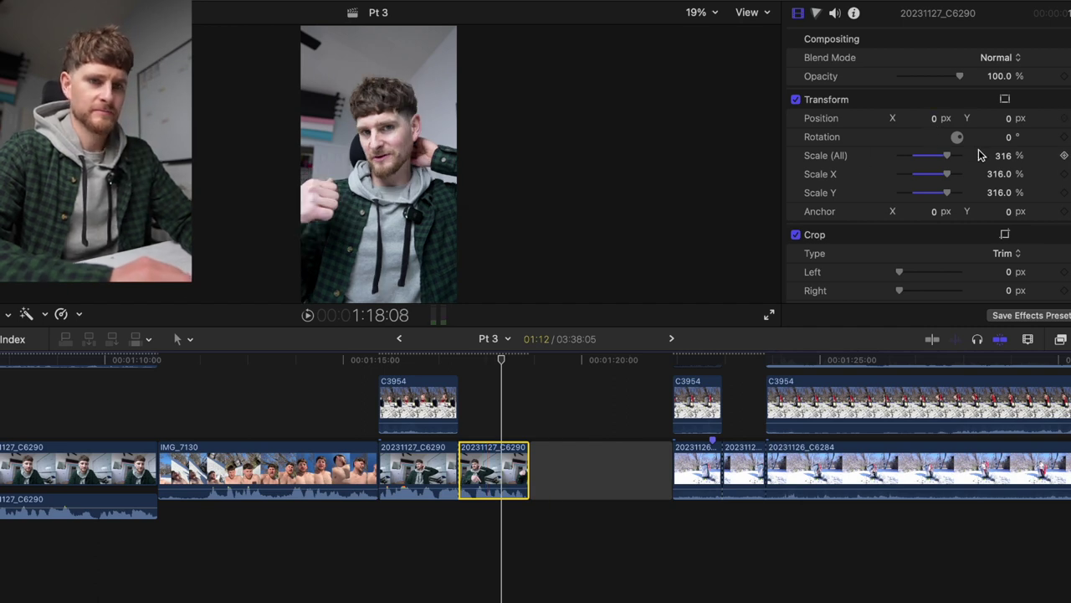
# Set the scale of the split clip's second part to 478% and trim one frame off its end before the gap
pyautogui.moveTo(1005, 159); pyautogui.dragTo(1005, 23)
pyautogui.press('space')
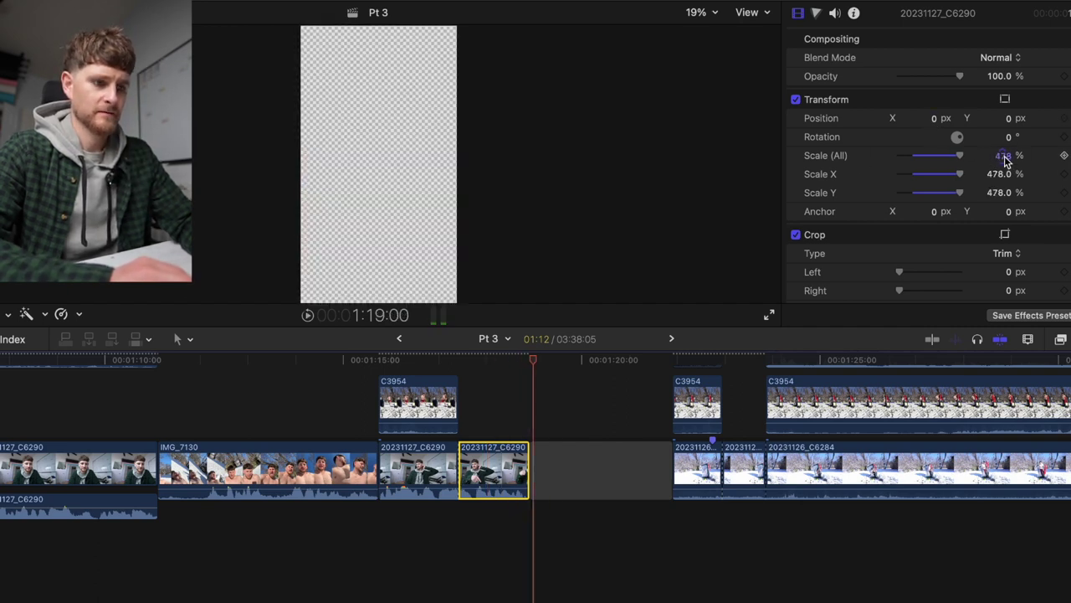
pyautogui.click(516, 411)
pyautogui.press('space')
pyautogui.press('space')
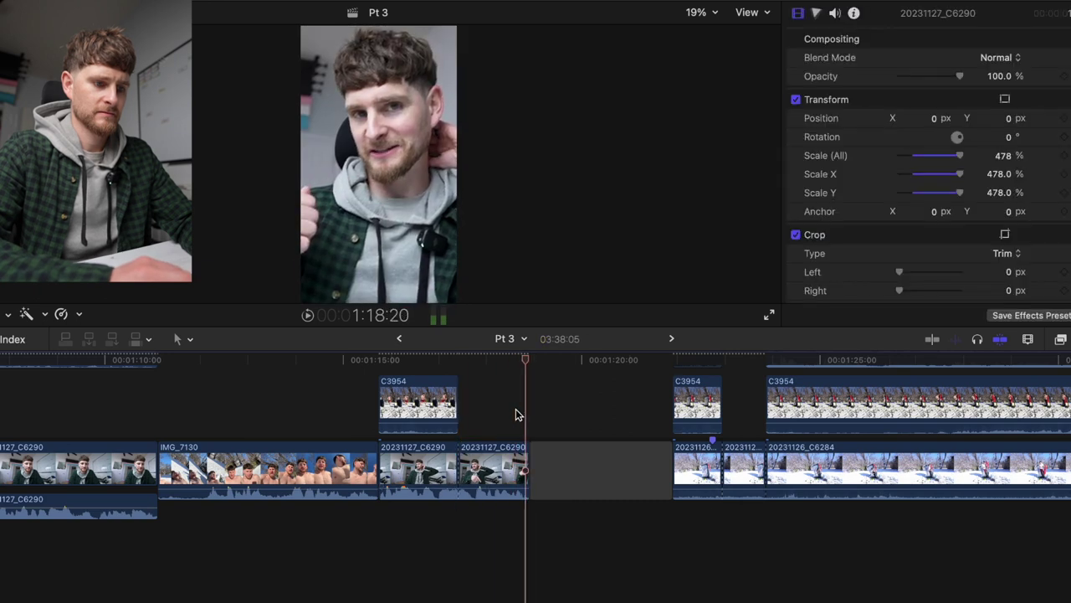
pyautogui.press('space')
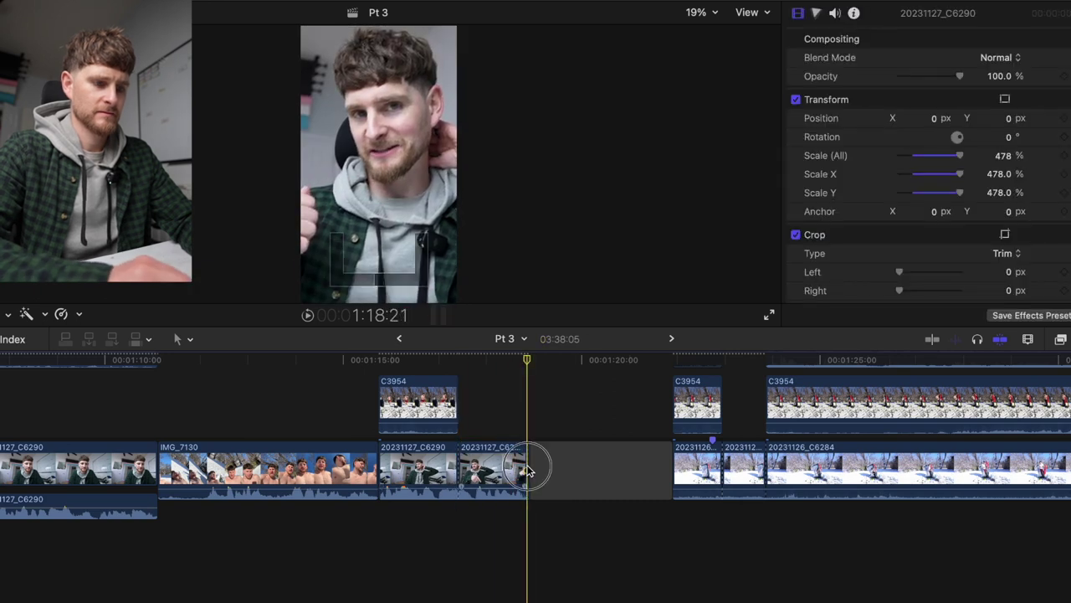
pyautogui.moveTo(527, 470); pyautogui.dragTo(530, 467)
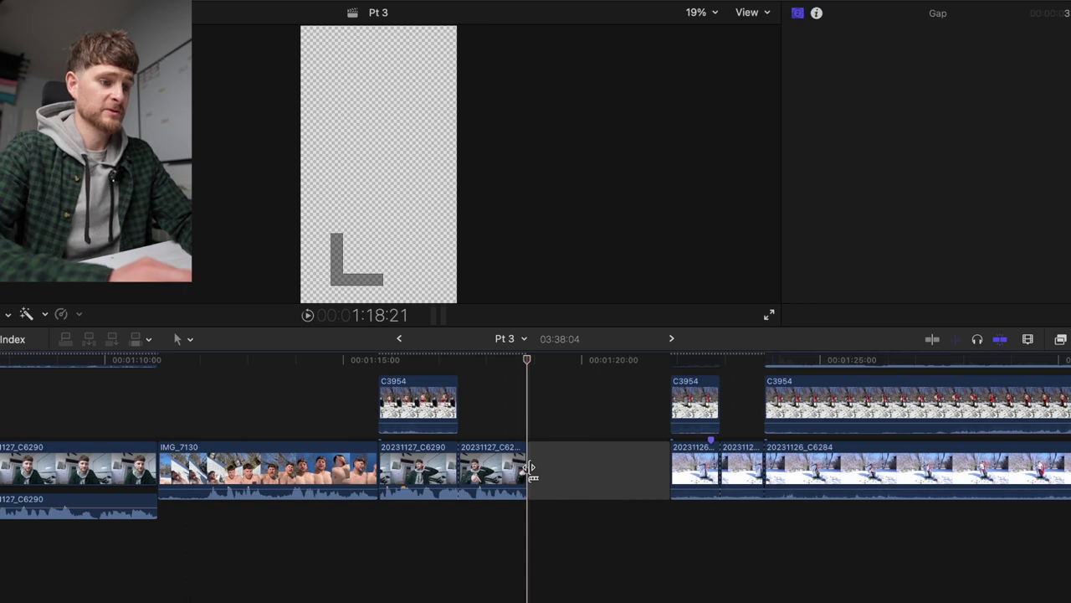
# Play back the IMG_7121 and IMG_7122 stretch in the first half of the edit to examine how the shots flow
pyautogui.press('super+minus')
pyautogui.press('super+minus')
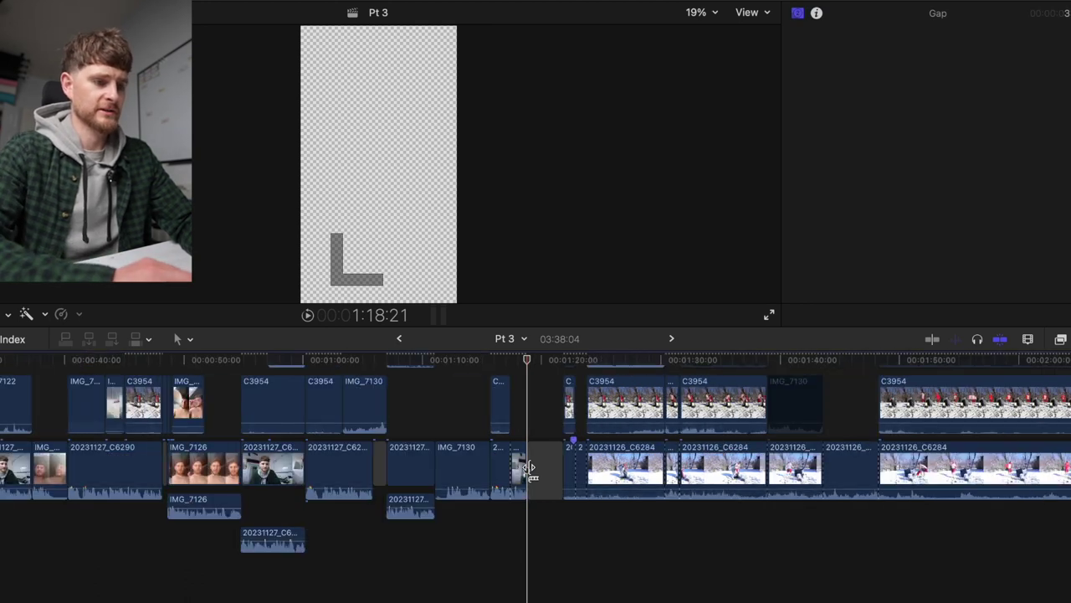
pyautogui.hscroll(-10, 530, 467)
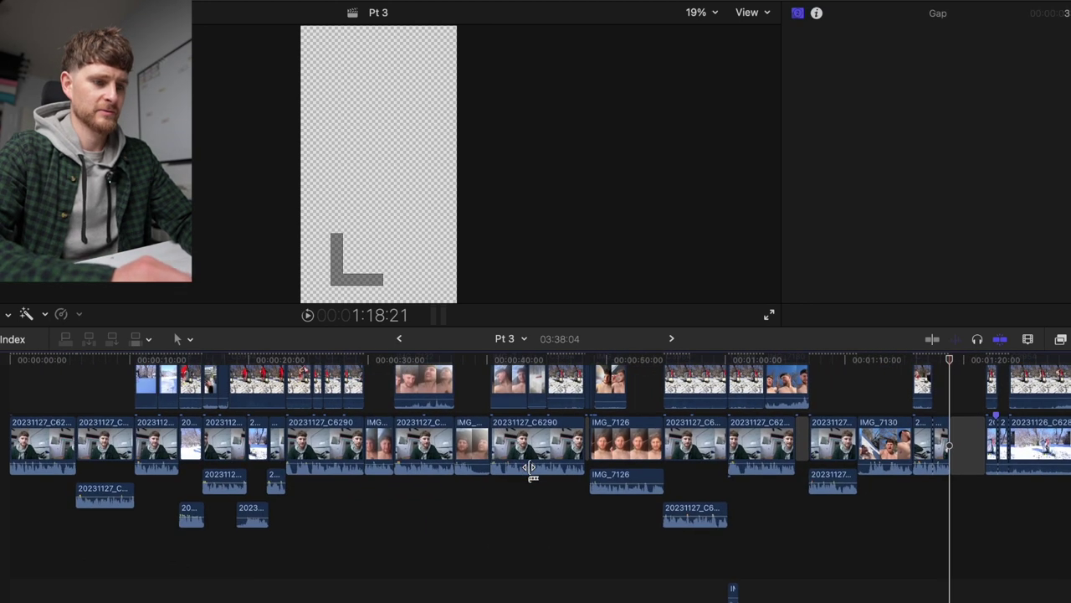
pyautogui.scroll(3, 530, 467)
pyautogui.click(456, 413)
pyautogui.press('space')
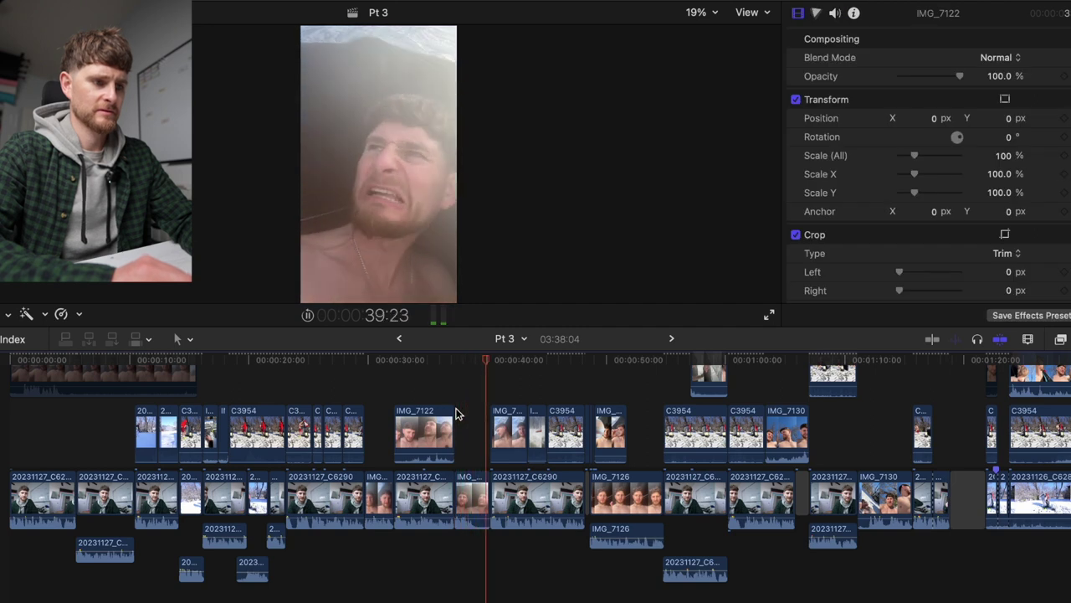
pyautogui.click(356, 378)
pyautogui.click(346, 383)
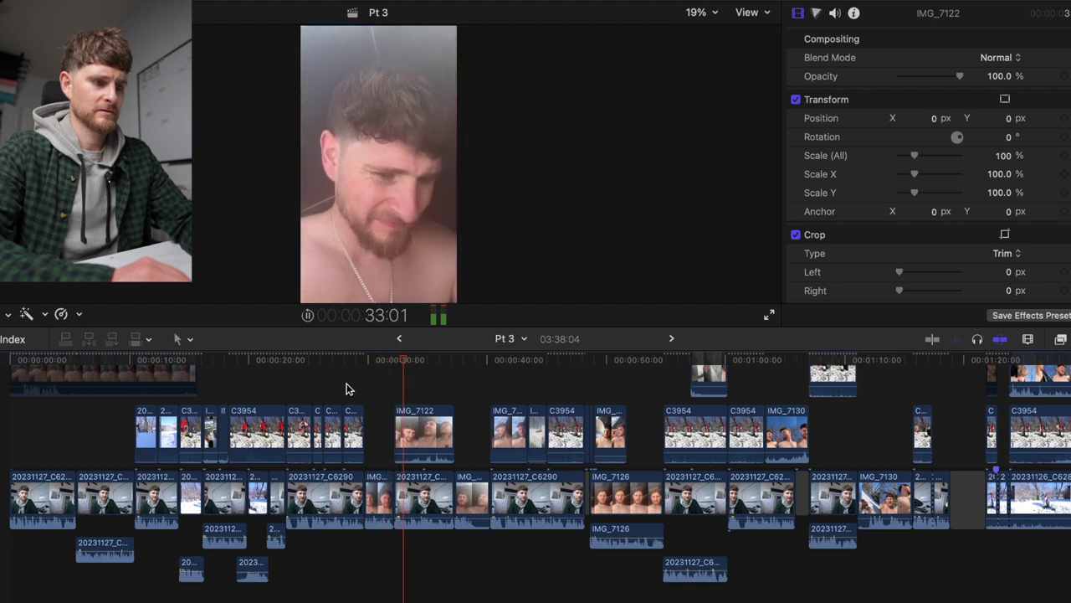
pyautogui.click(378, 394)
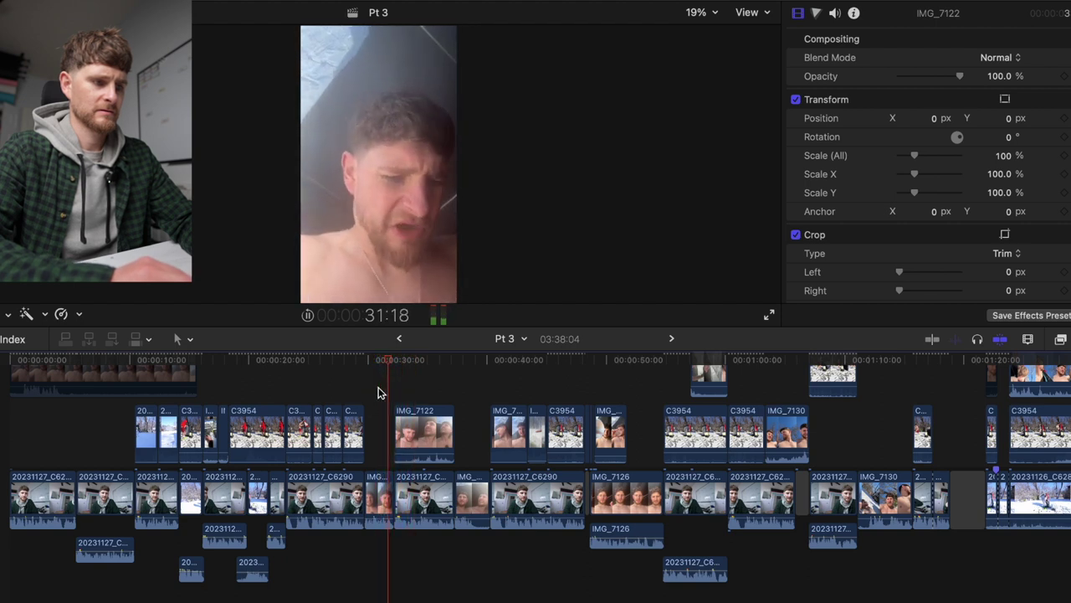
# Inspect frame by frame the cut from IMG_7121 to the talking-head clip beneath the IMG_7122 overlay
pyautogui.press('space')
pyautogui.press('super+equal')
pyautogui.press('super+equal')
pyautogui.press('super+equal')
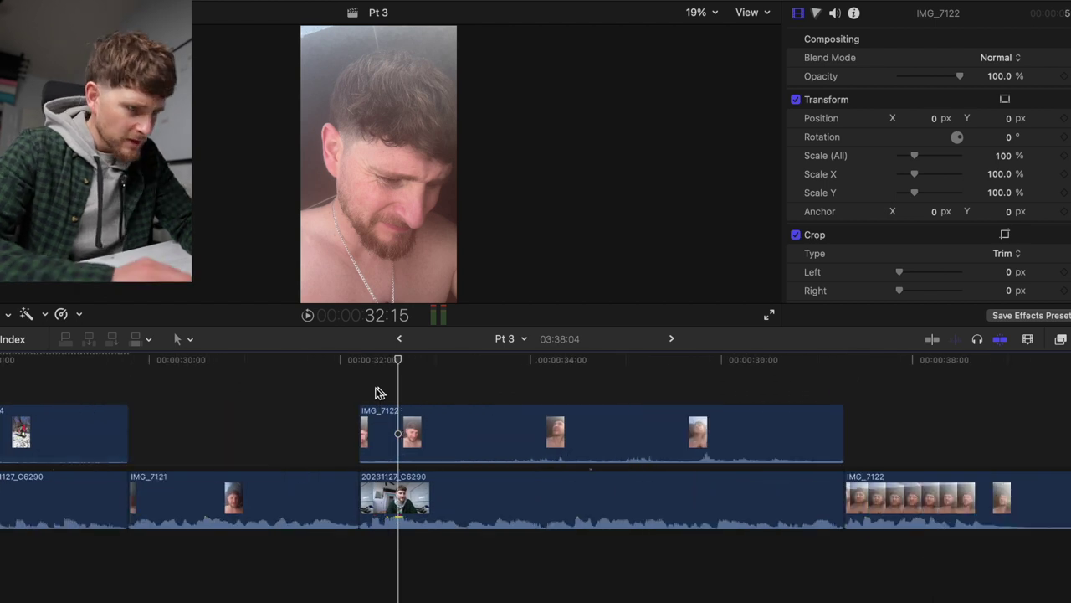
pyautogui.click(349, 391)
pyautogui.press('space')
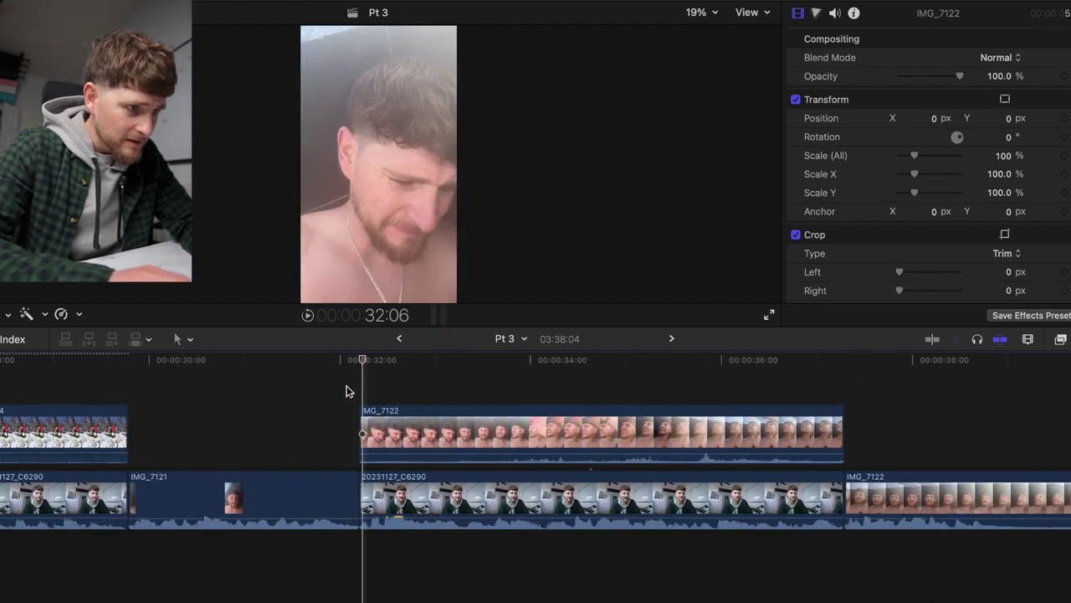
pyautogui.press('Left')
pyautogui.press('Left')
pyautogui.press('Right')
pyautogui.press('super+minus')
pyautogui.press('super+minus')
pyautogui.press('super+minus')
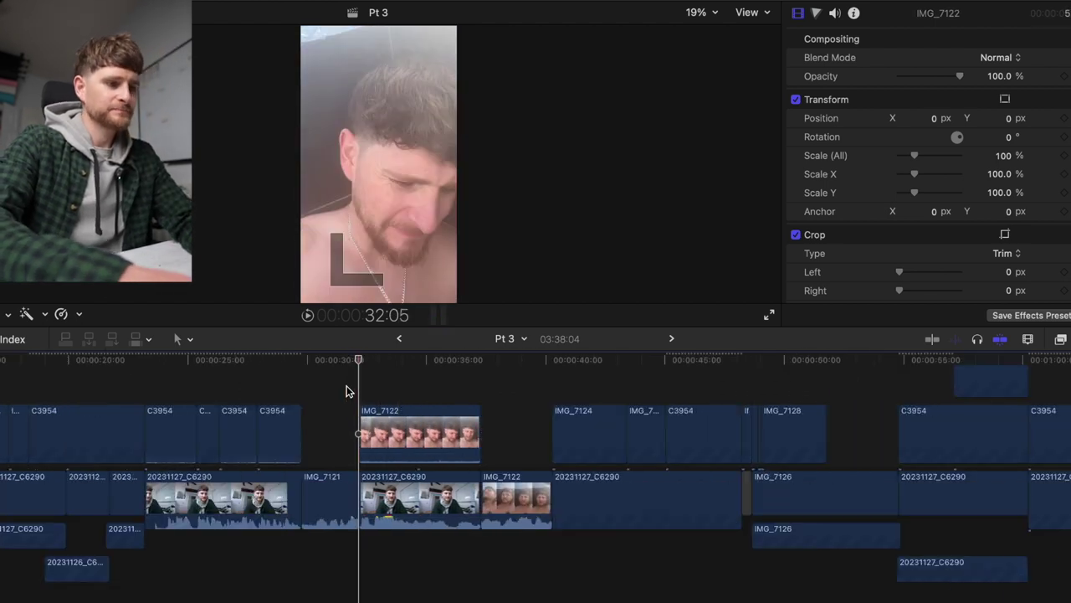
# Select IMG_7121 and play the edit from its beginning to examine the opening talking-head clip
pyautogui.click(328, 496)
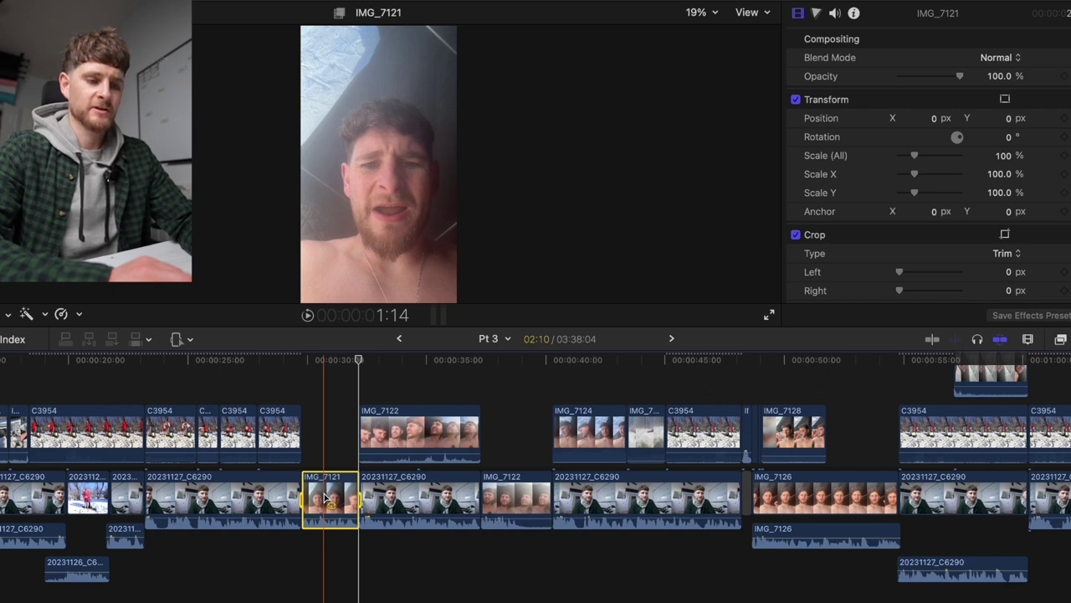
pyautogui.press('super+minus')
pyautogui.press('super+minus')
pyautogui.press('Home')
pyautogui.press('space')
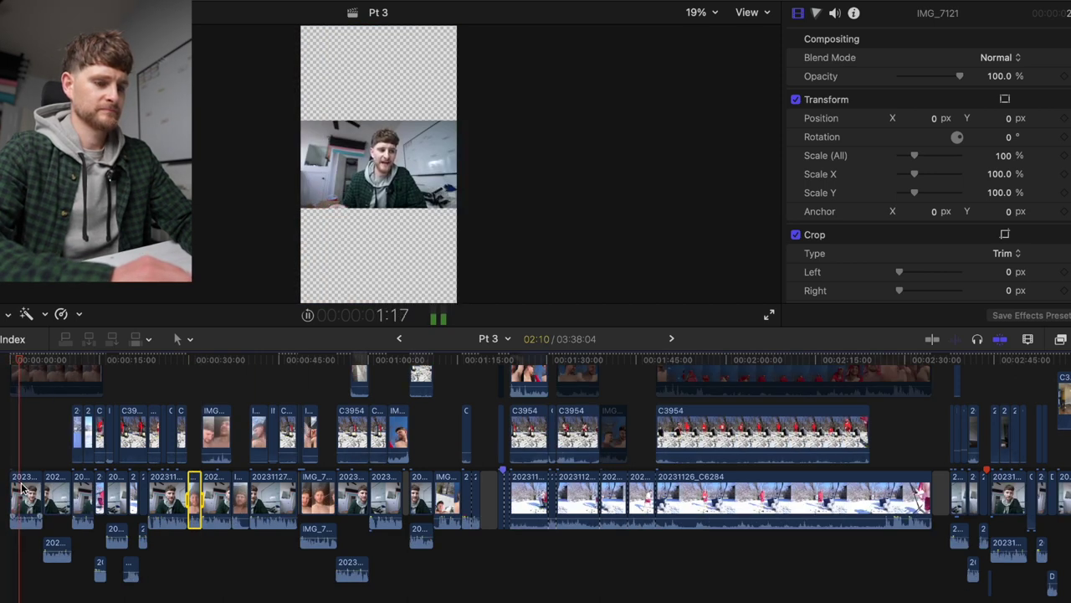
pyautogui.press('space')
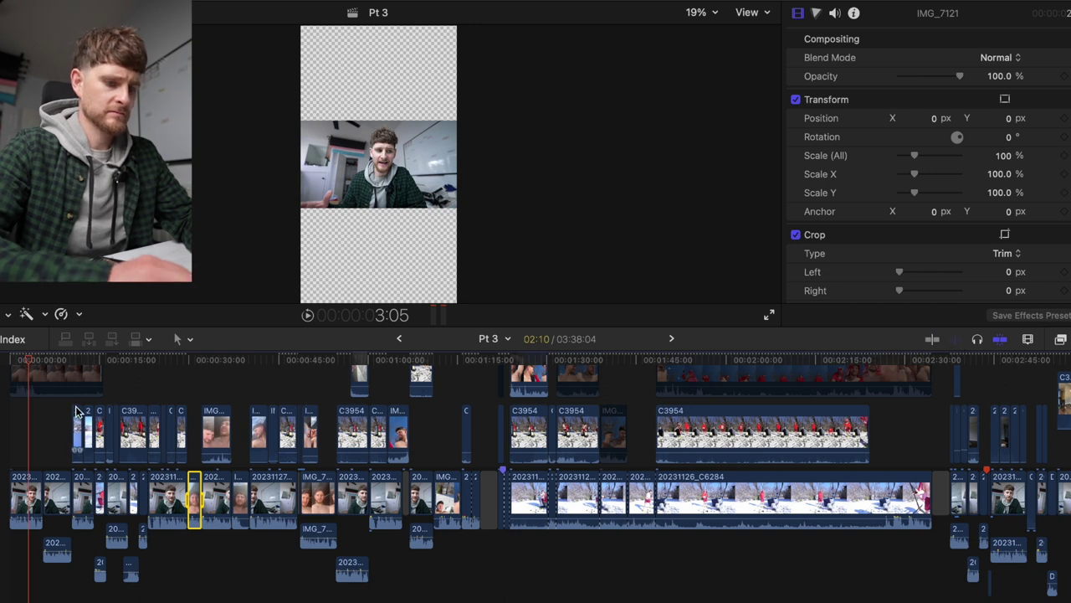
# Copy the short C3954 overlay at about 26 seconds to the start of the edit, above the opening talking-head clip
pyautogui.press('super+equal')
pyautogui.click(118, 398)
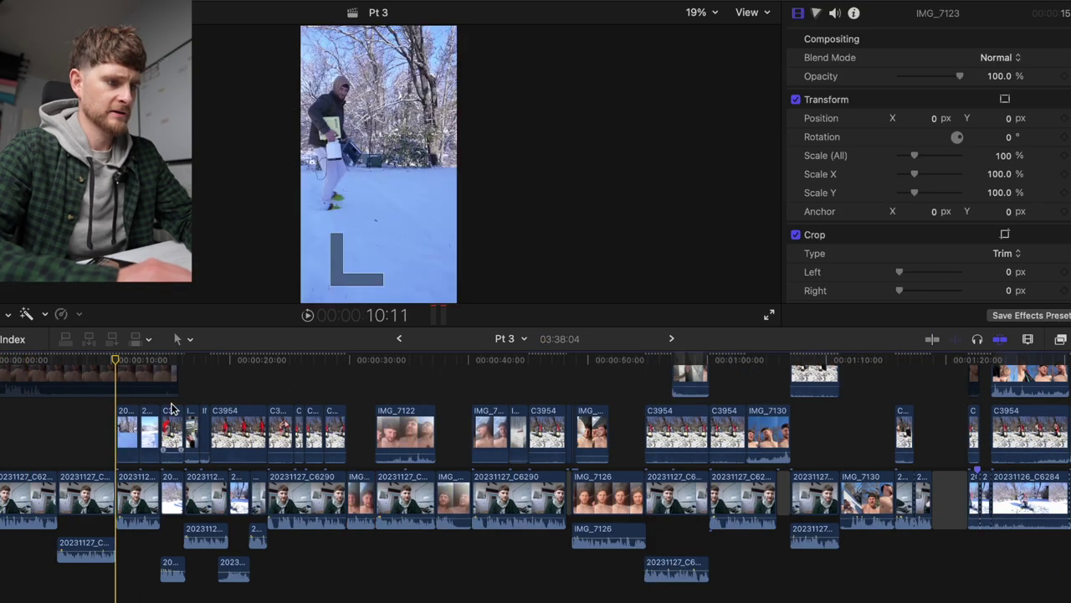
pyautogui.moveTo(167, 362); pyautogui.dragTo(297, 362)
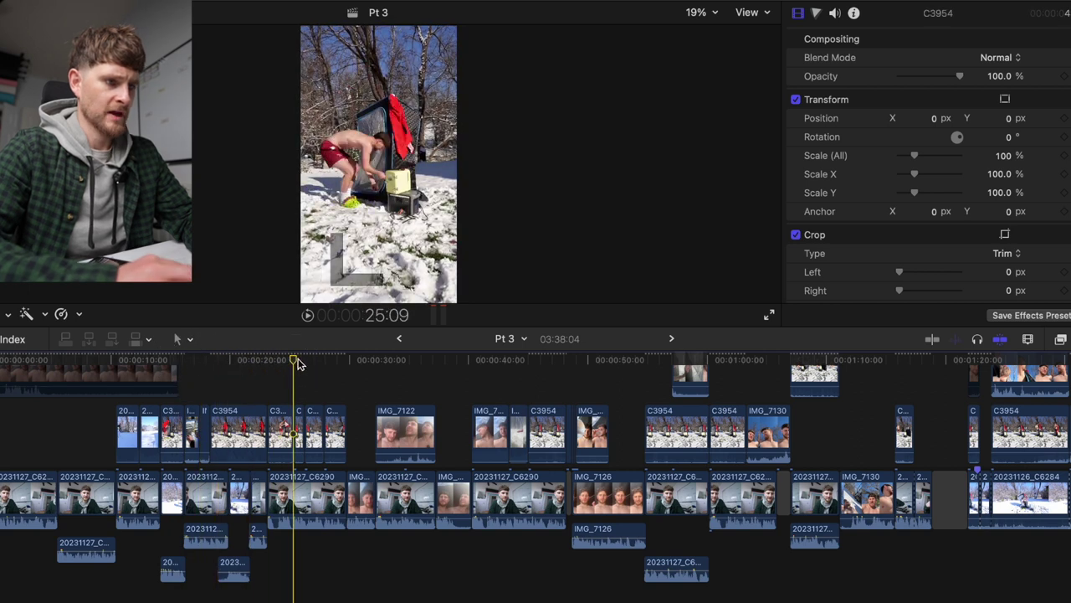
pyautogui.press('space')
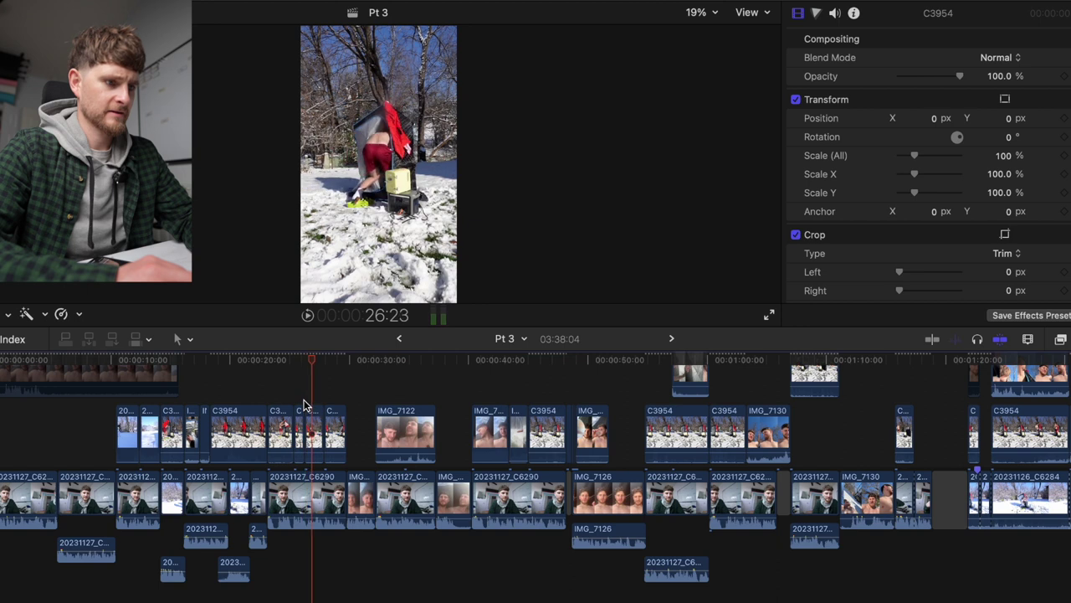
pyautogui.moveTo(313, 429); pyautogui.dragTo(4, 430)
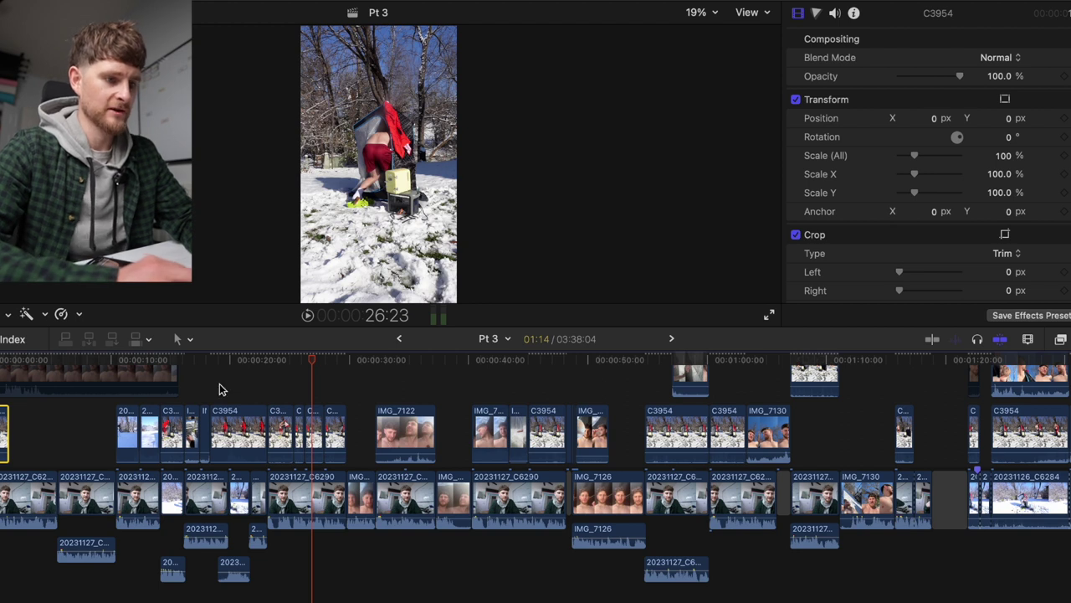
# Scrub through the edit for another suitable opening shot and select the short C3954 overlay at about 1:16
pyautogui.moveTo(488, 364); pyautogui.dragTo(498, 366)
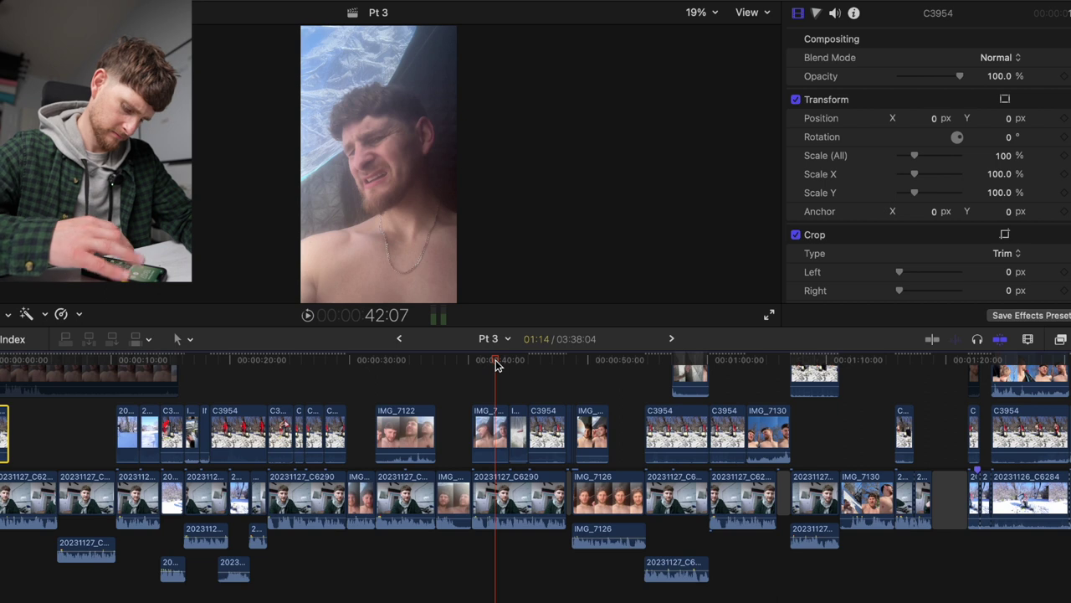
pyautogui.moveTo(497, 364); pyautogui.dragTo(865, 403)
pyautogui.scroll(2, 865, 403)
pyautogui.click(896, 419)
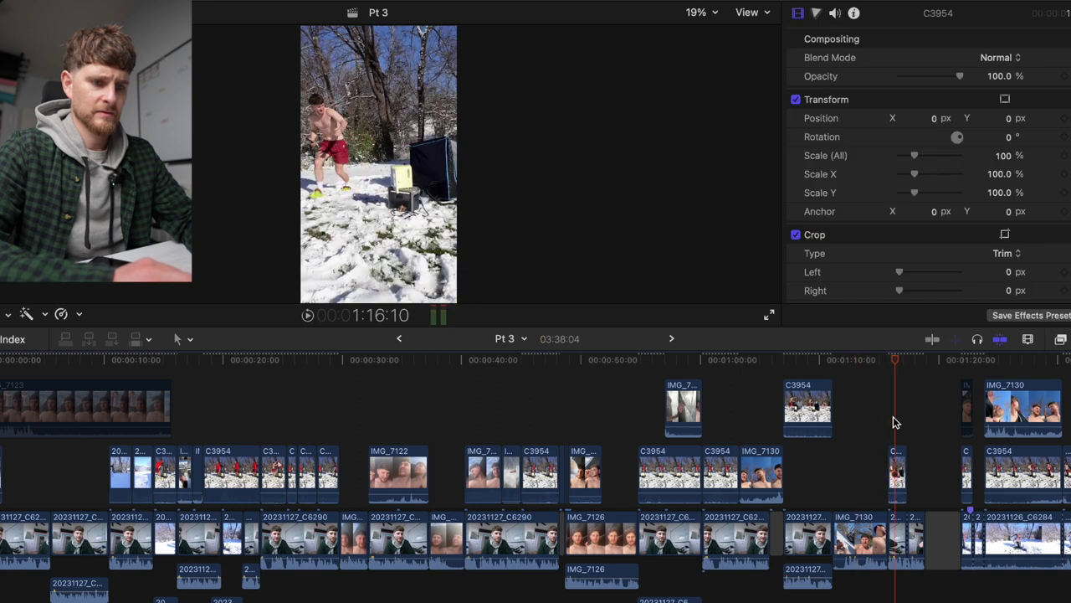
pyautogui.click(897, 473)
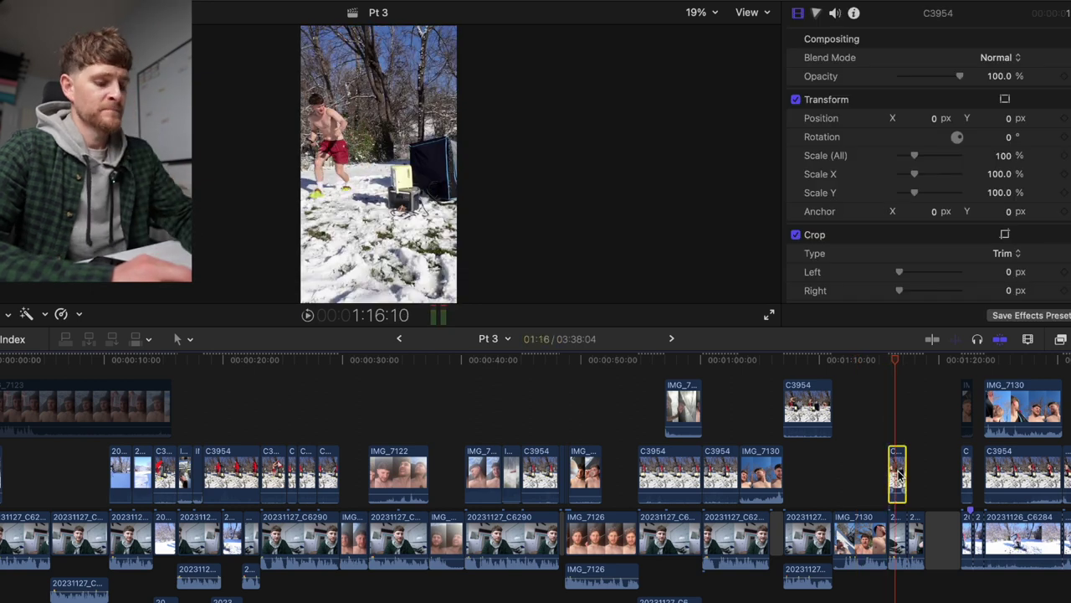
# Try placing a long C3954 clip at the start of the main storyline and cutting it at 19:01 and 19:23
pyautogui.moveTo(897, 473); pyautogui.dragTo(0, 533)
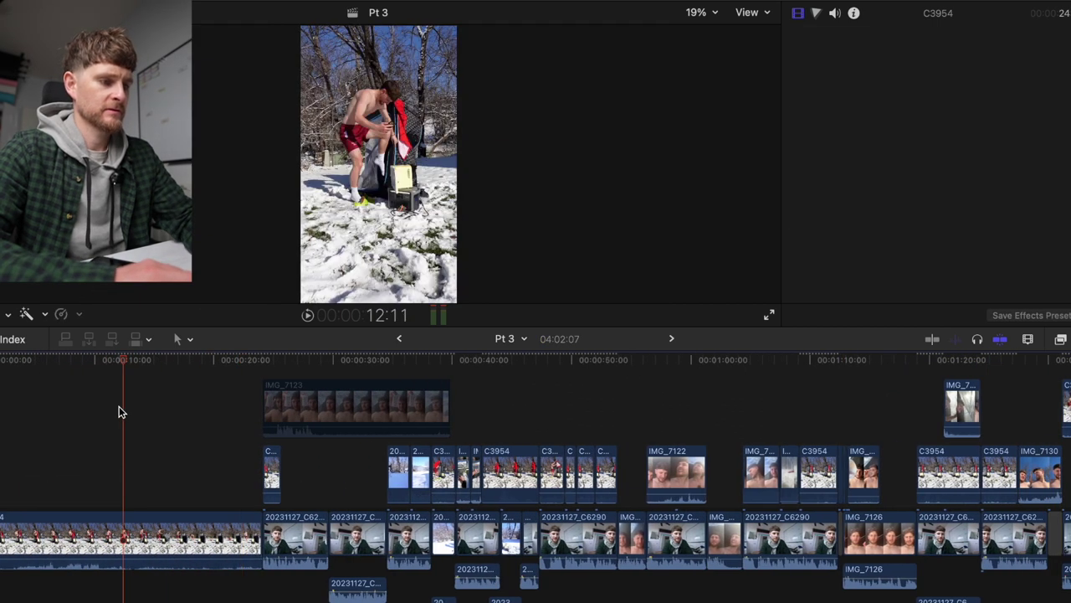
pyautogui.moveTo(192, 360); pyautogui.dragTo(237, 368)
pyautogui.press('super+b')
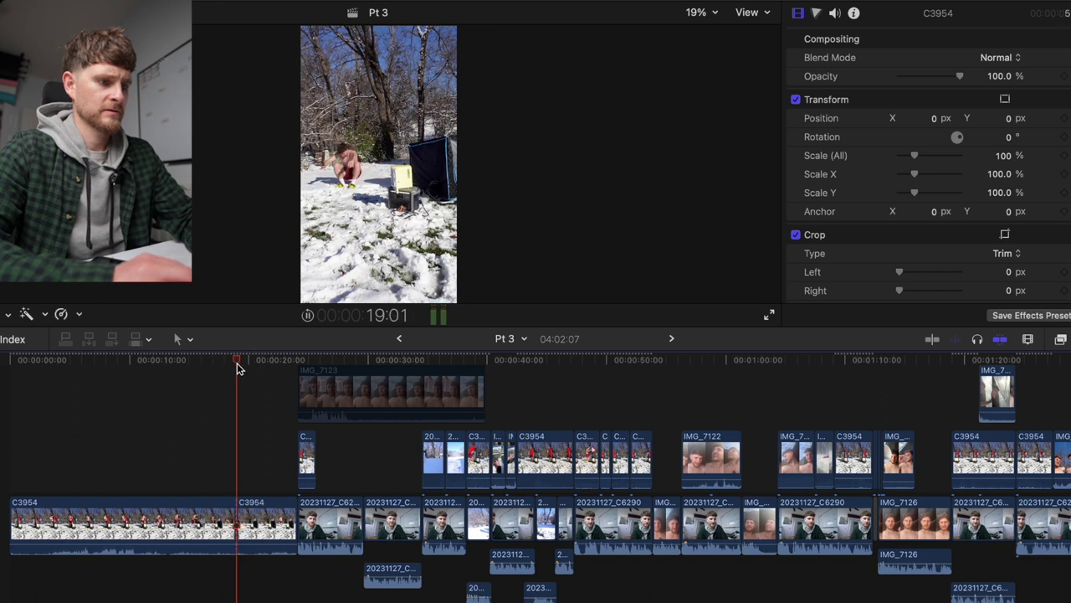
pyautogui.press('space')
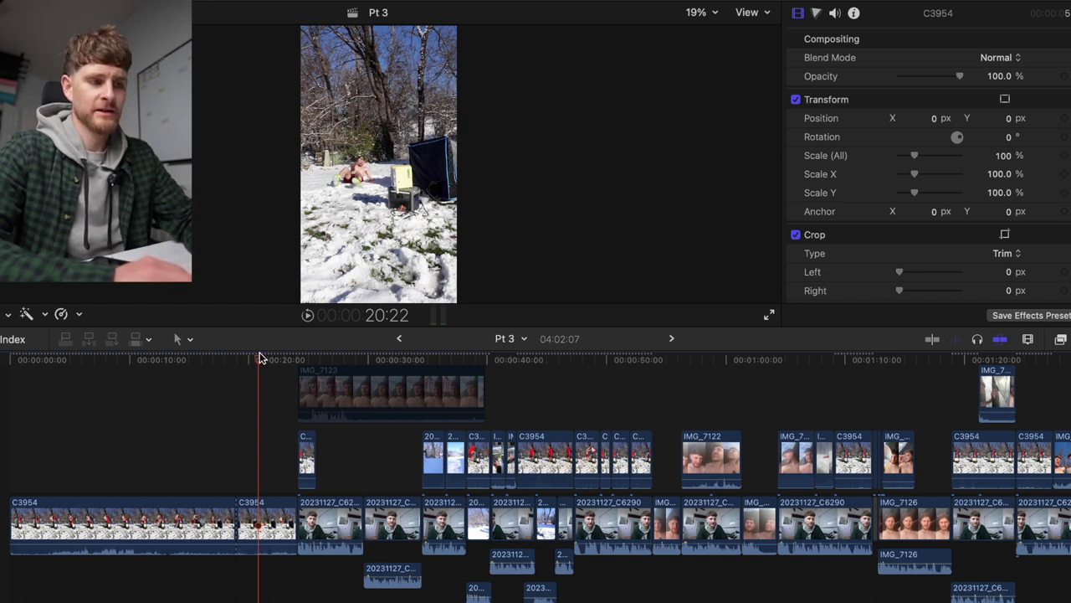
pyautogui.moveTo(260, 364); pyautogui.dragTo(248, 360)
pyautogui.press('super+b')
# Delete the first and last pieces of the long C3954 clip and move the short middle piece up beside the opening overlay
pyautogui.click(262, 519)
pyautogui.keyDown('super'); pyautogui.click(42, 523); pyautogui.keyUp('super')
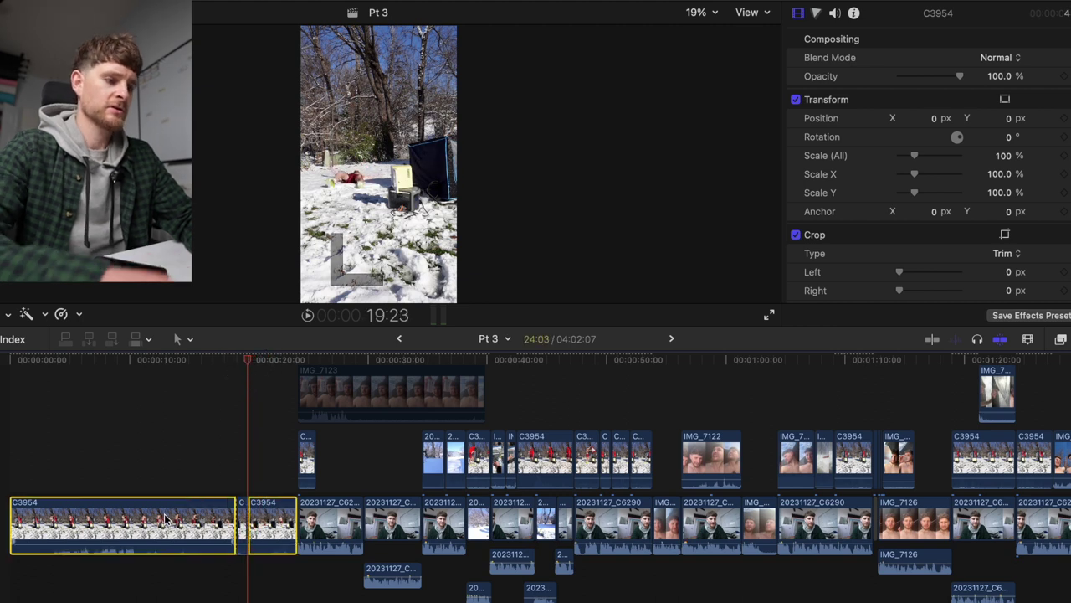
pyautogui.press('BackSpace')
pyautogui.moveTo(15, 526); pyautogui.dragTo(34, 447)
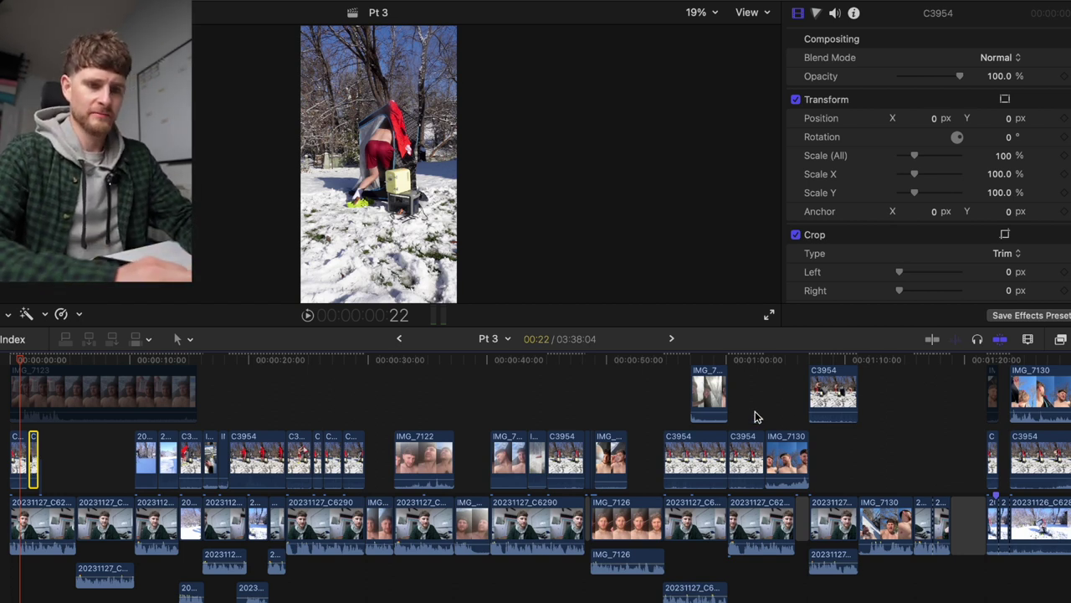
# Undo the insertion, cuts, deletion and move of the long C3954 clip
pyautogui.scroll(3, 869, 465)
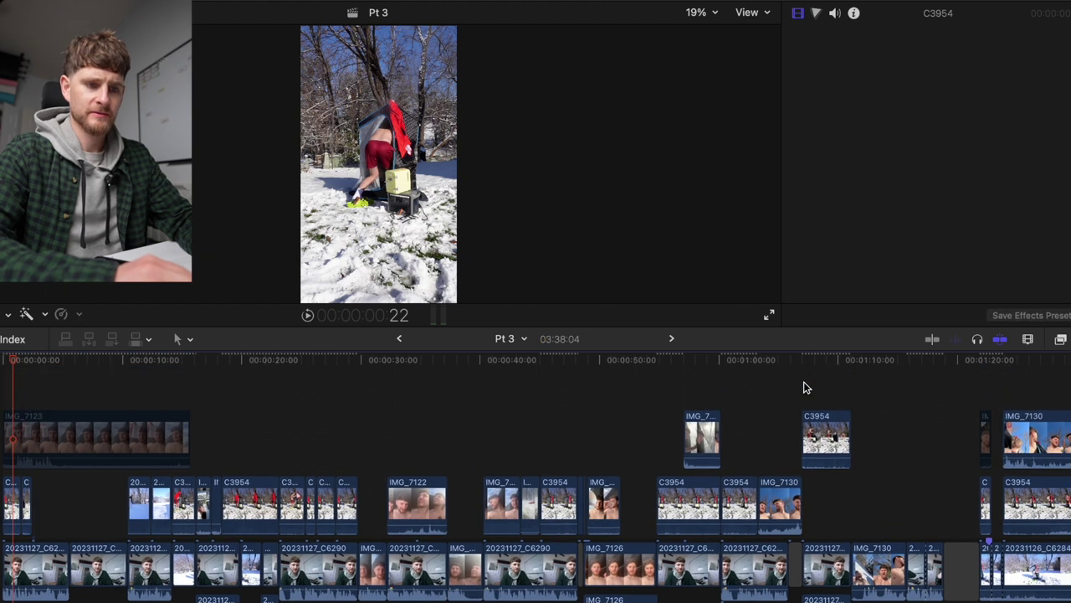
pyautogui.click(806, 384)
pyautogui.press('space')
pyautogui.press('space')
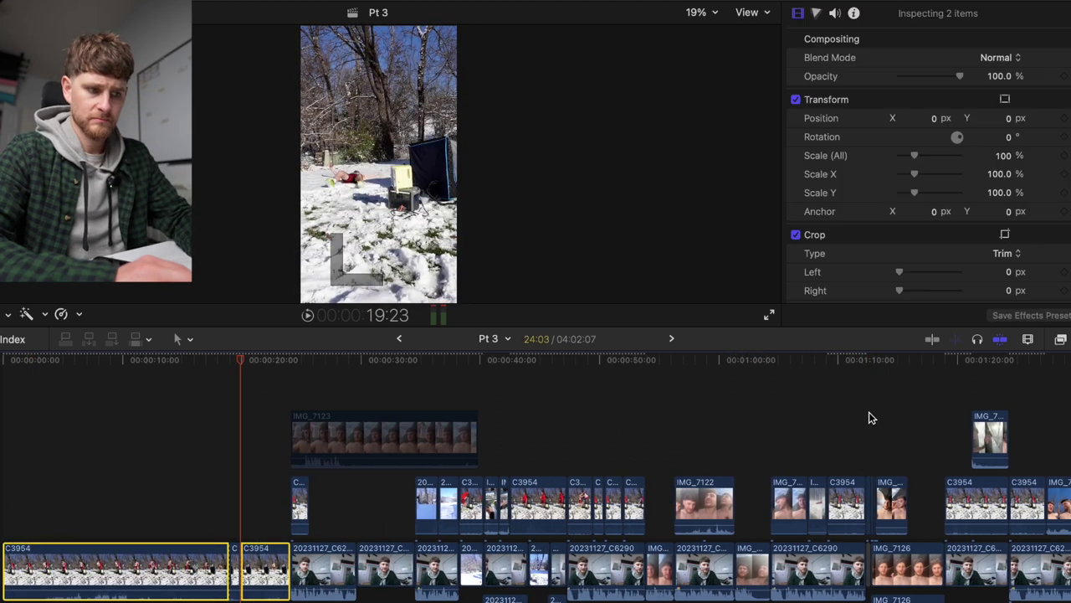
pyautogui.press('BackSpace')
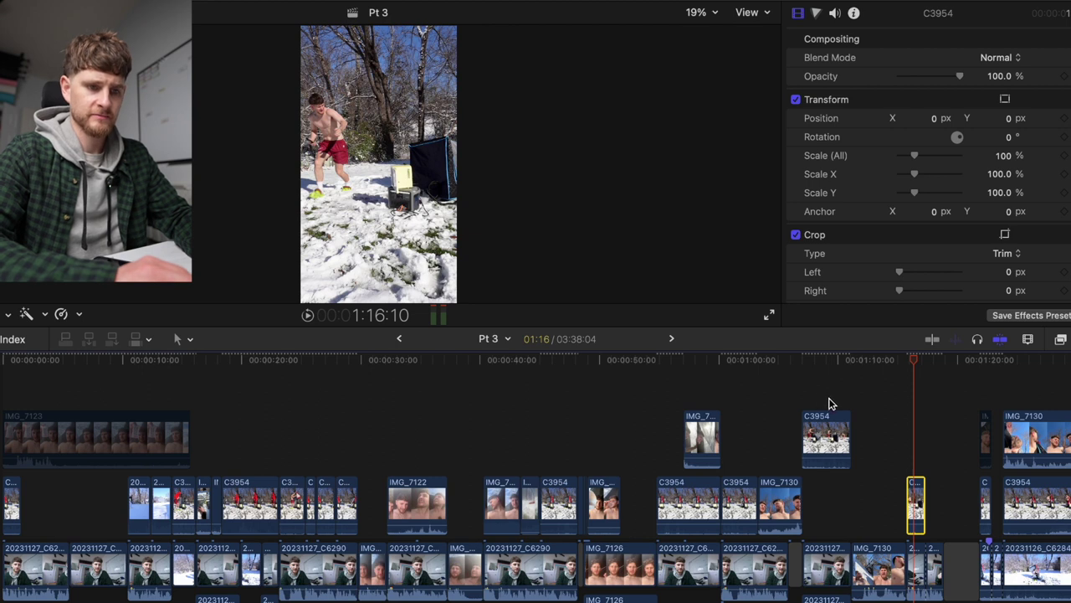
# Copy the short C3954 overlay at about 1:16 to the opening, directly after the first C3954 overlay
pyautogui.click(892, 493)
pyautogui.press('space')
pyautogui.click(873, 501)
pyautogui.click(909, 471)
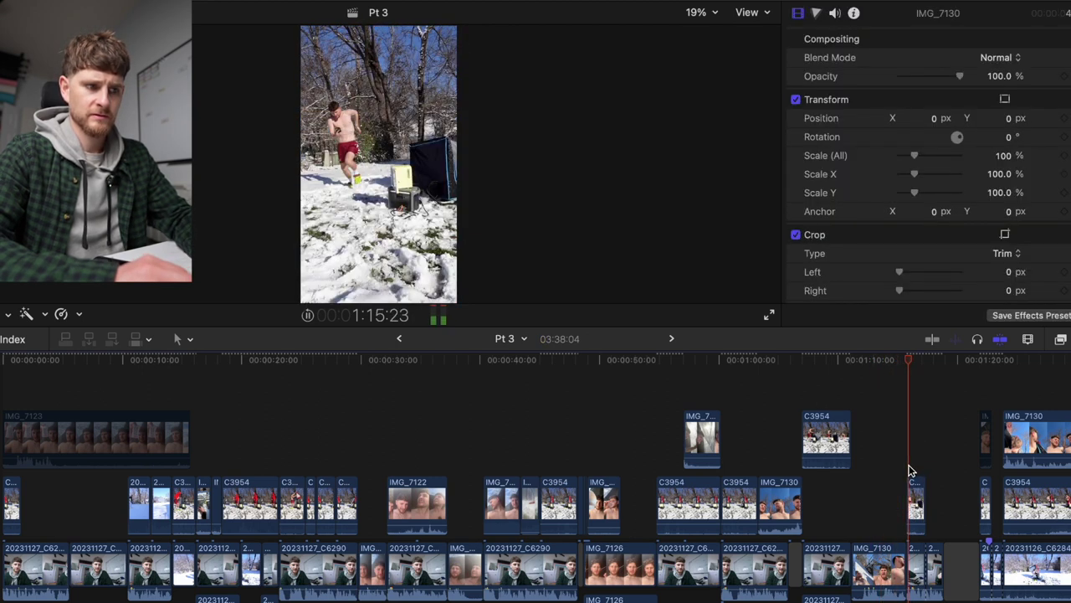
pyautogui.moveTo(918, 506); pyautogui.dragTo(32, 503)
# Play the opening with its two C3954 overlays and spot-check the later stretches around IMG_7122 and IMG_7126
pyautogui.click(3, 388)
pyautogui.press('space')
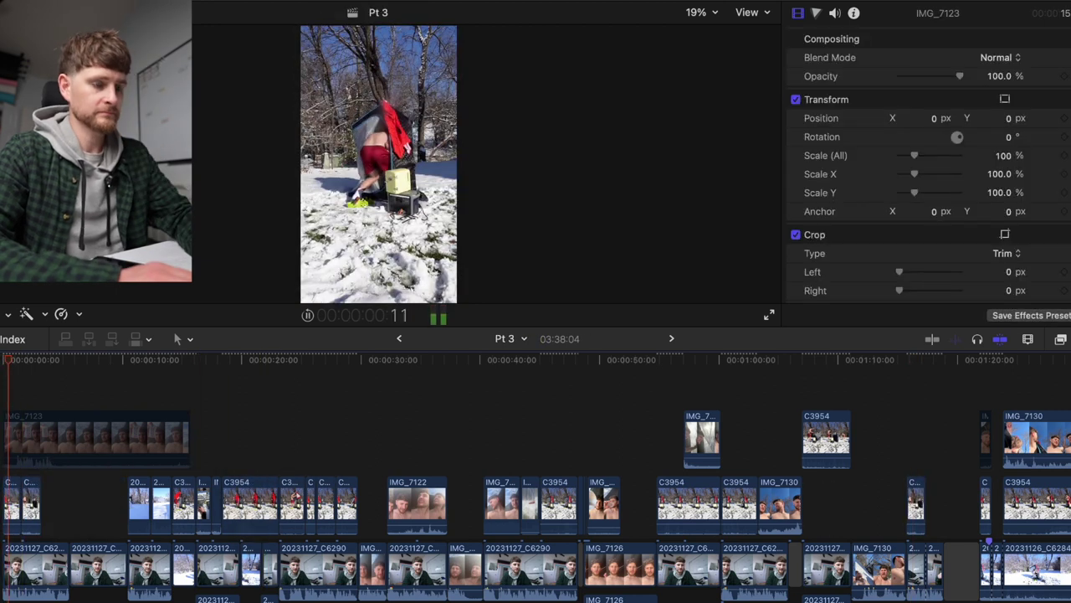
pyautogui.click(363, 457)
pyautogui.click(446, 455)
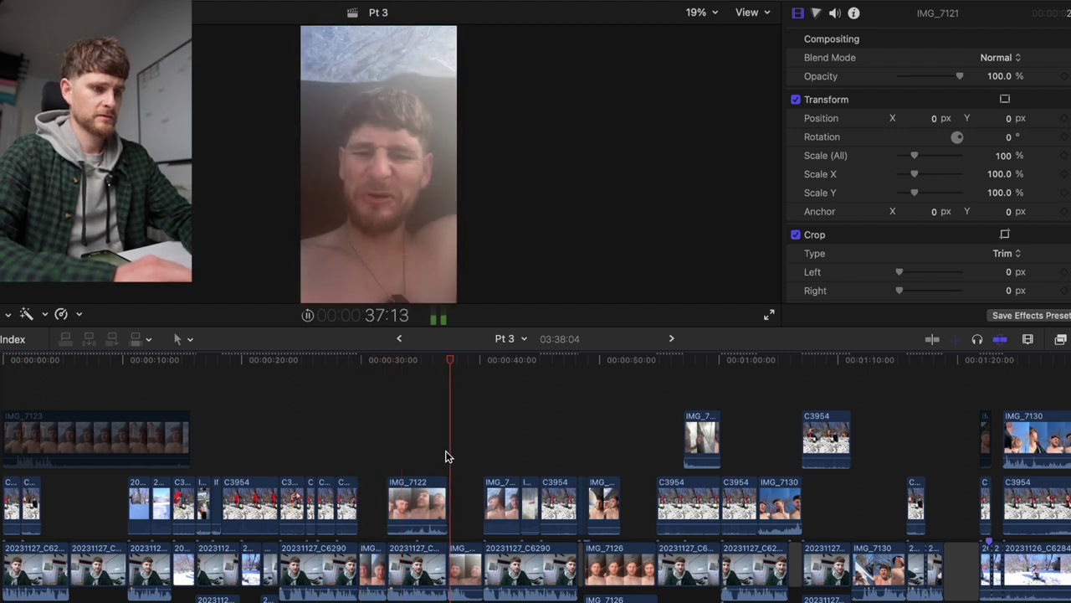
pyautogui.click(590, 446)
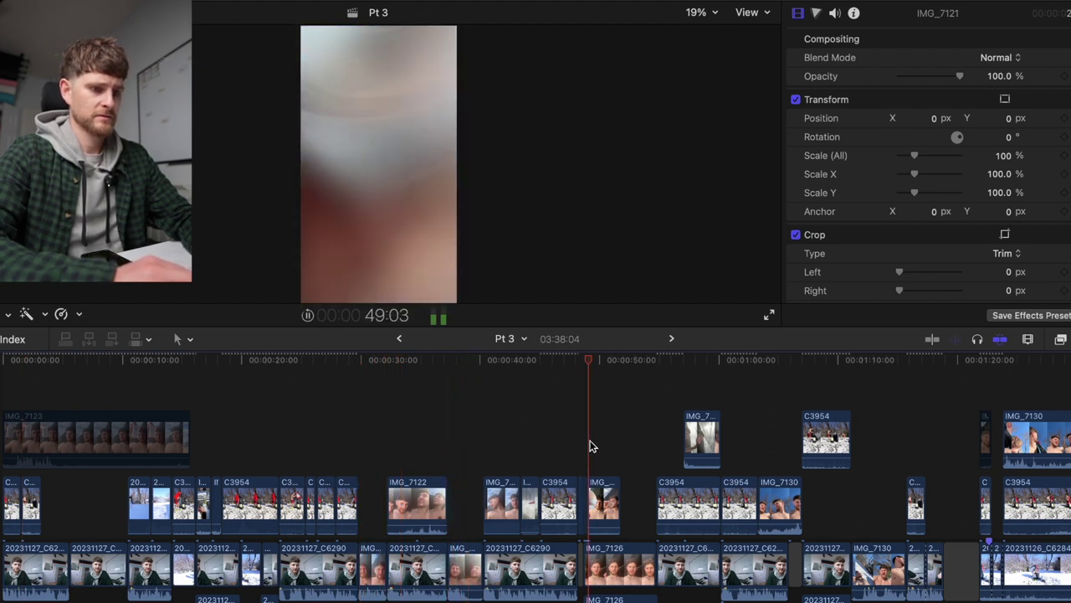
pyautogui.click(621, 459)
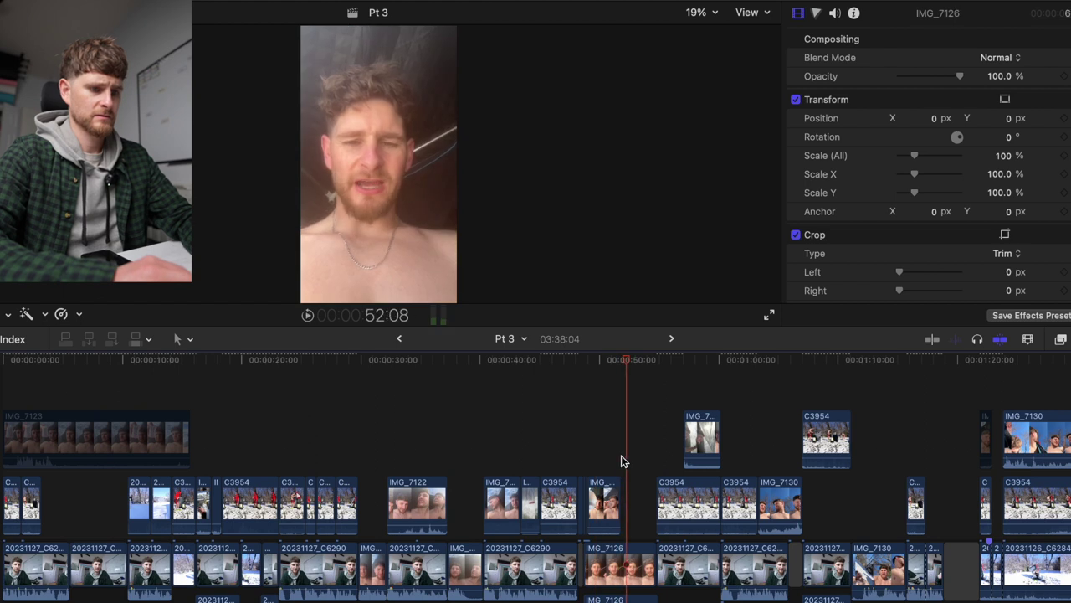
# Review the overlay shots between about 0:41 and 0:59, including IMG_7124, C3954 and IMG_7129
pyautogui.click(522, 463)
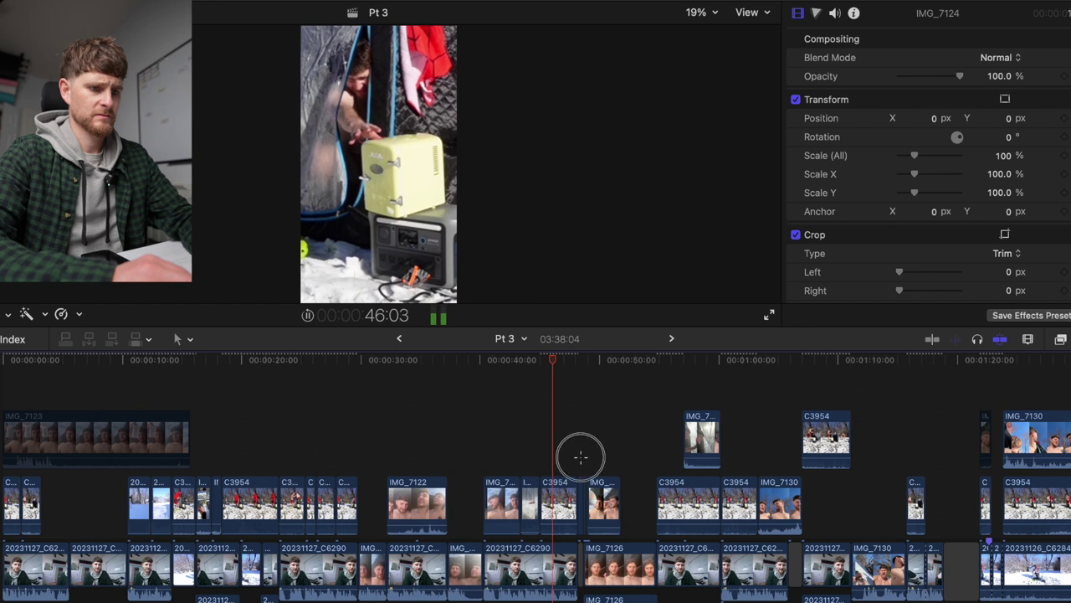
pyautogui.click(580, 460)
pyautogui.click(493, 455)
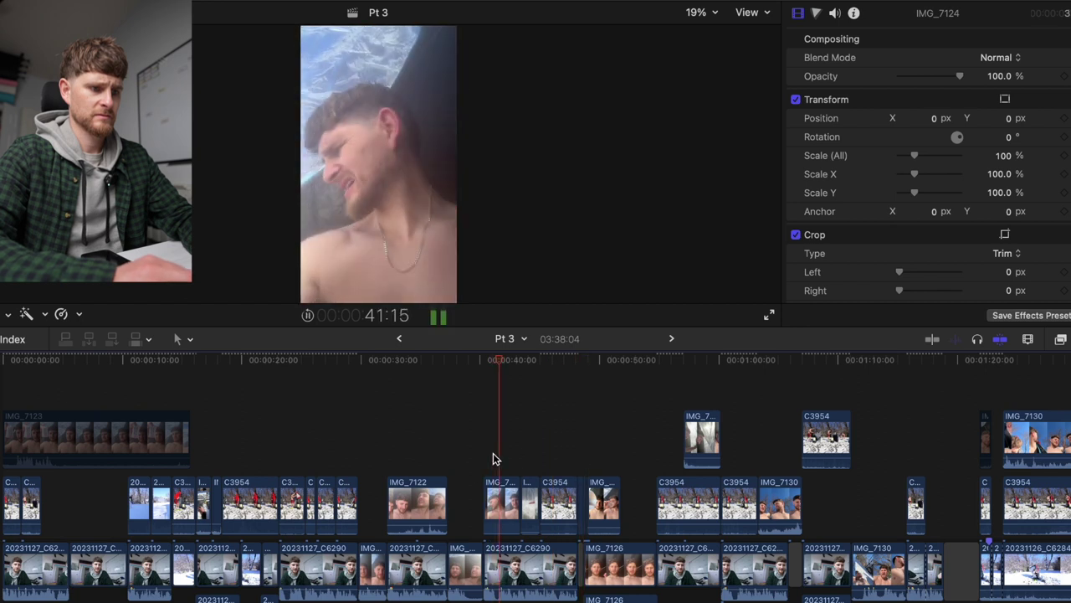
pyautogui.press('space')
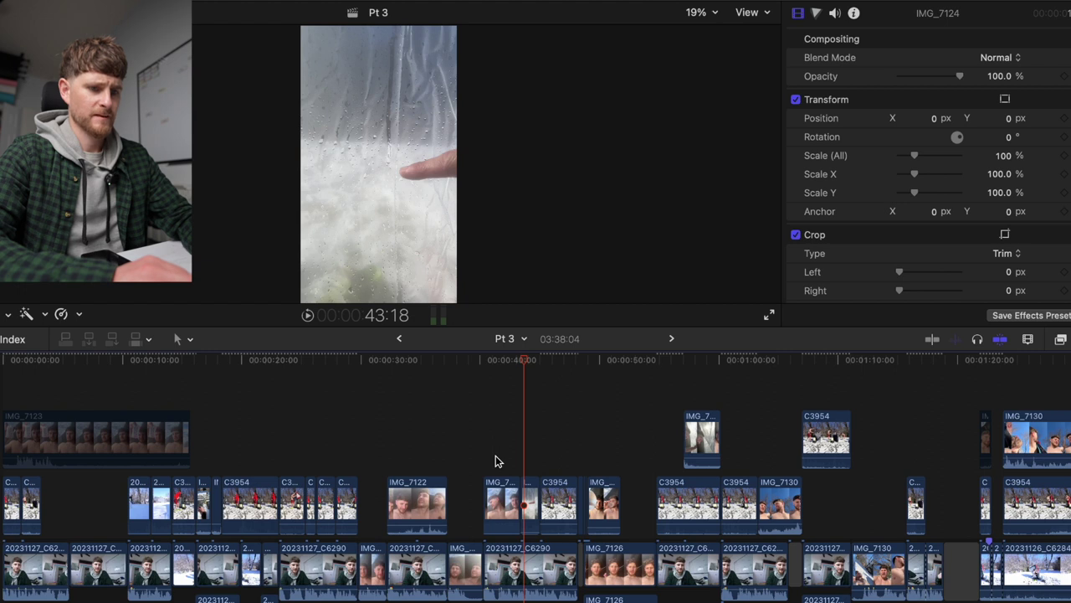
pyautogui.click(695, 402)
pyautogui.press('space')
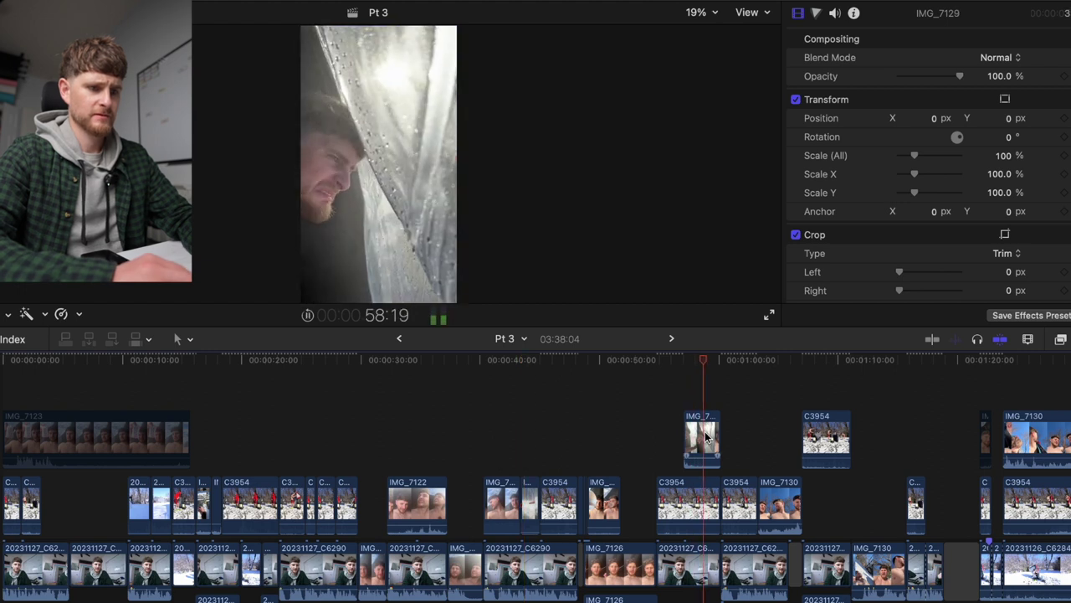
# Switch to Finder and preview IMG_7129.MOV from the Pt 3 folder
pyautogui.press('super+Tab')
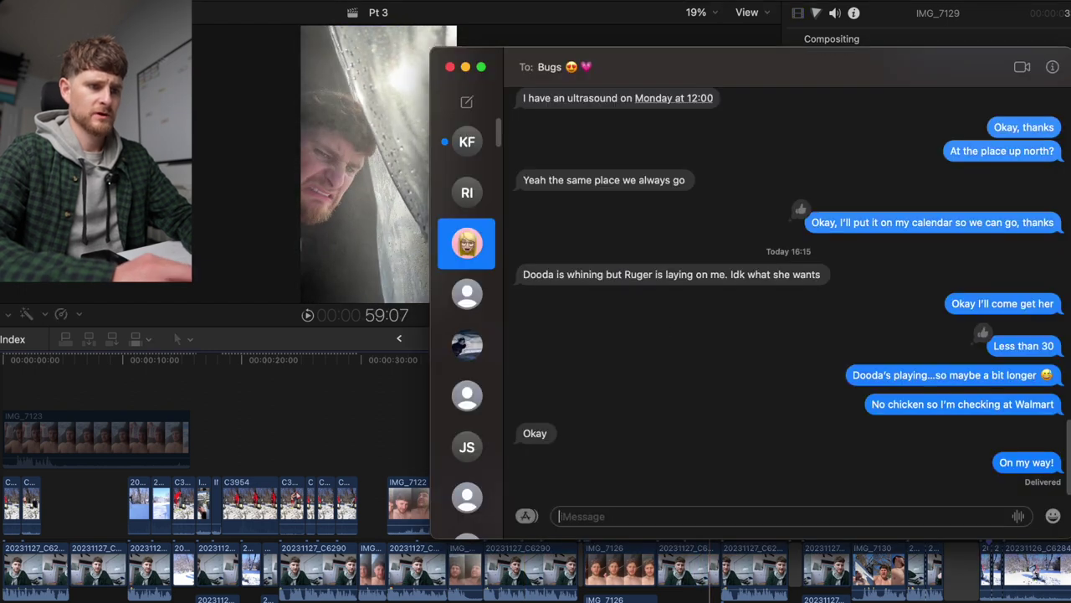
pyautogui.press('super+Tab')
pyautogui.press('super+Tab')
pyautogui.press('super+Tab')
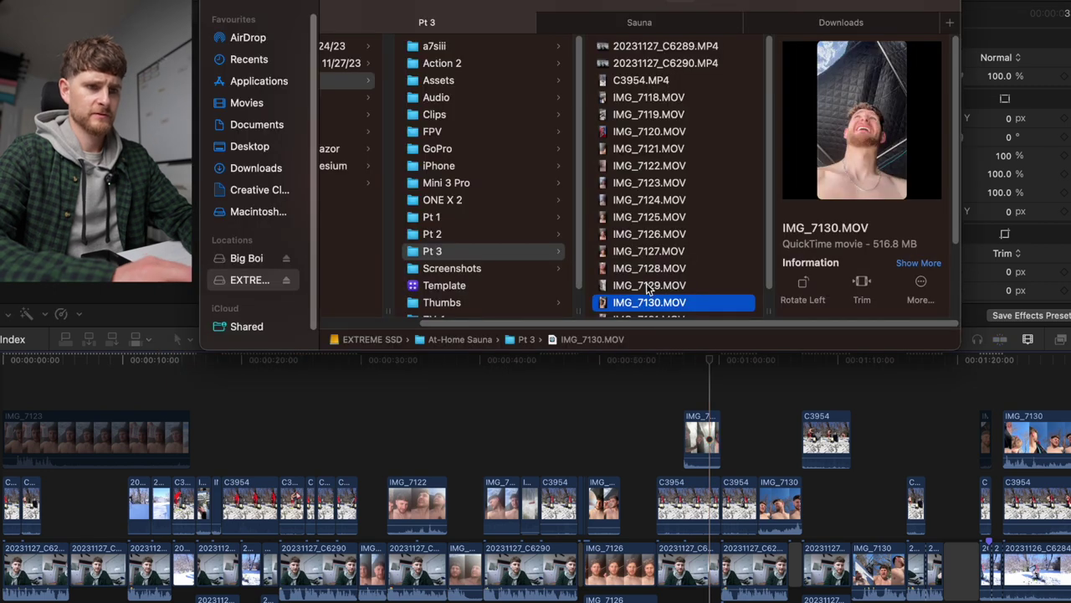
pyautogui.click(646, 285)
pyautogui.press('space')
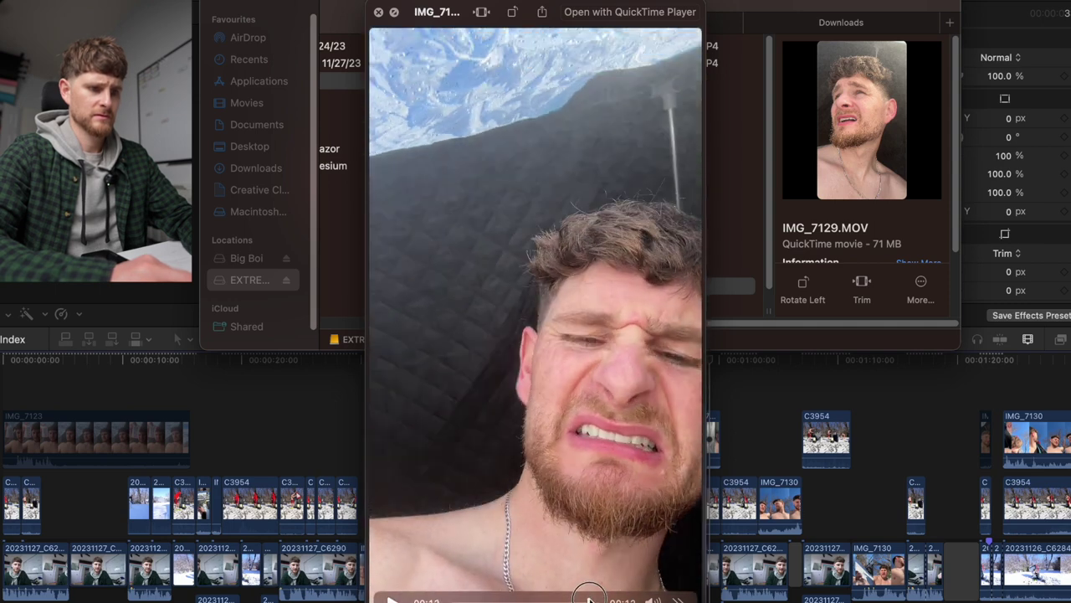
pyautogui.press('space')
pyautogui.click(653, 287)
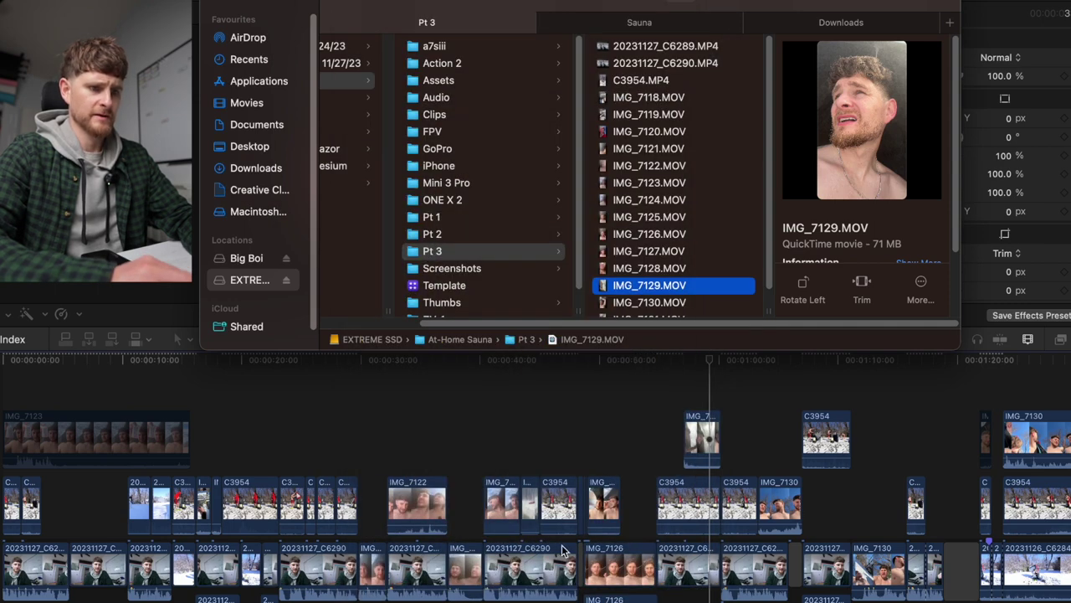
# Insert IMG_7129.MOV at the start of the Pt 3 timeline, skim through it and delete it again
pyautogui.moveTo(653, 287); pyautogui.dragTo(65, 507)
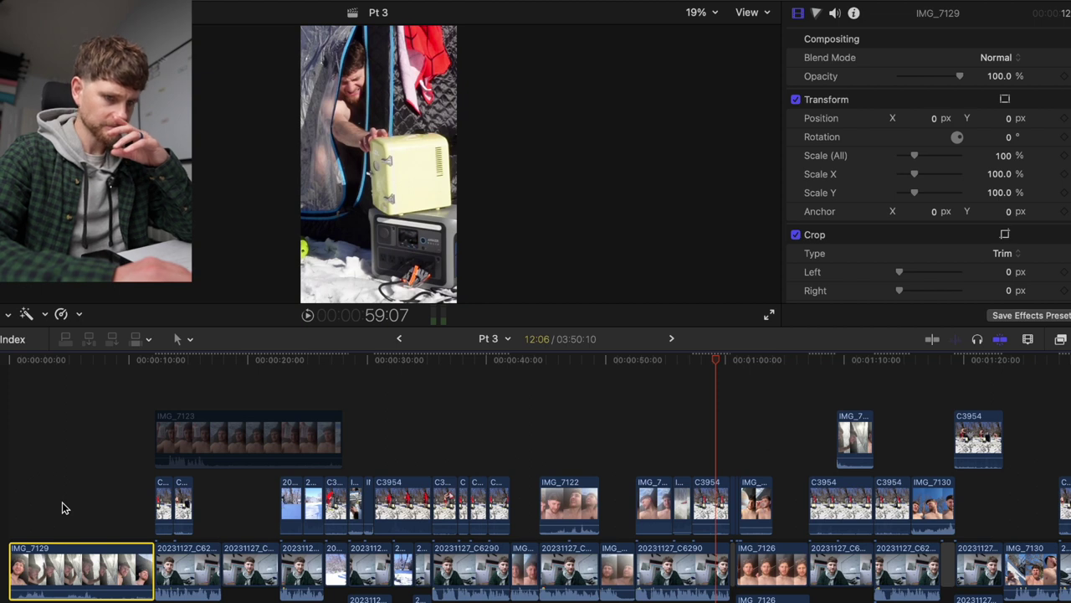
pyautogui.click(62, 563)
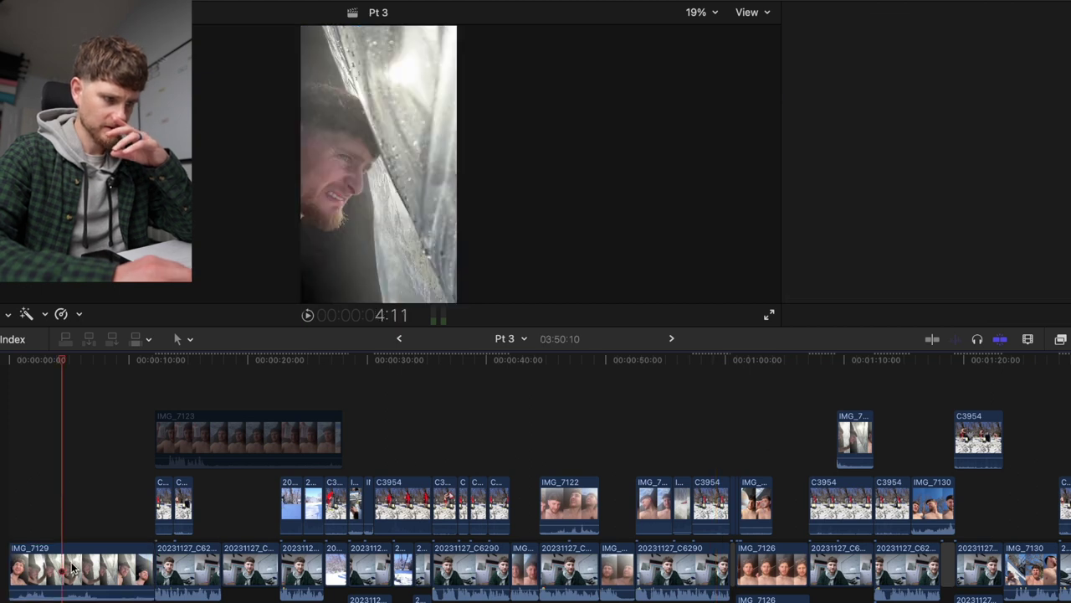
pyautogui.press('super+shift+r')
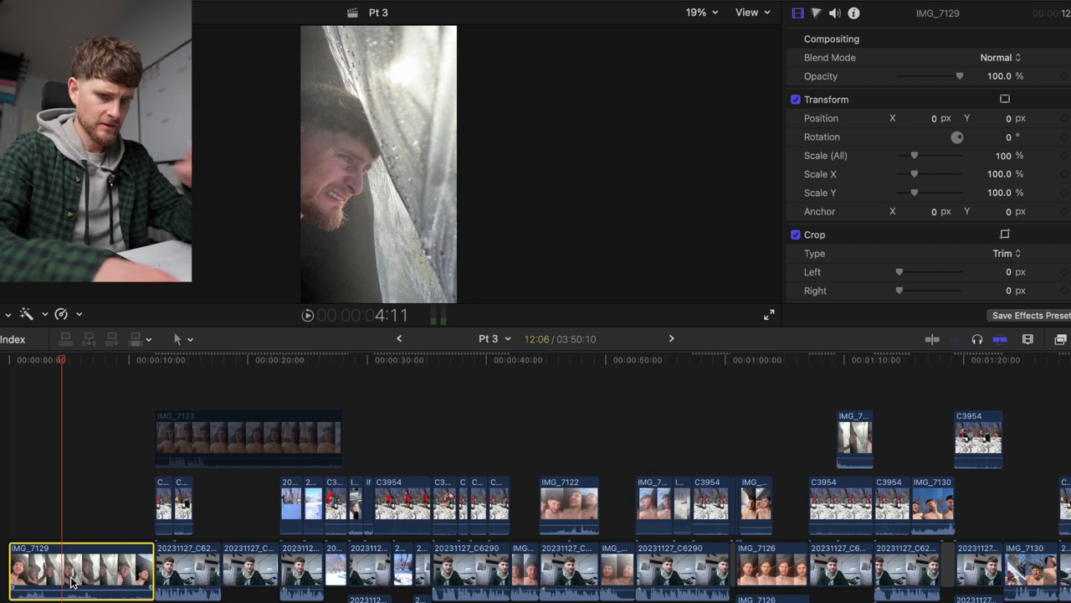
pyautogui.press('Delete')
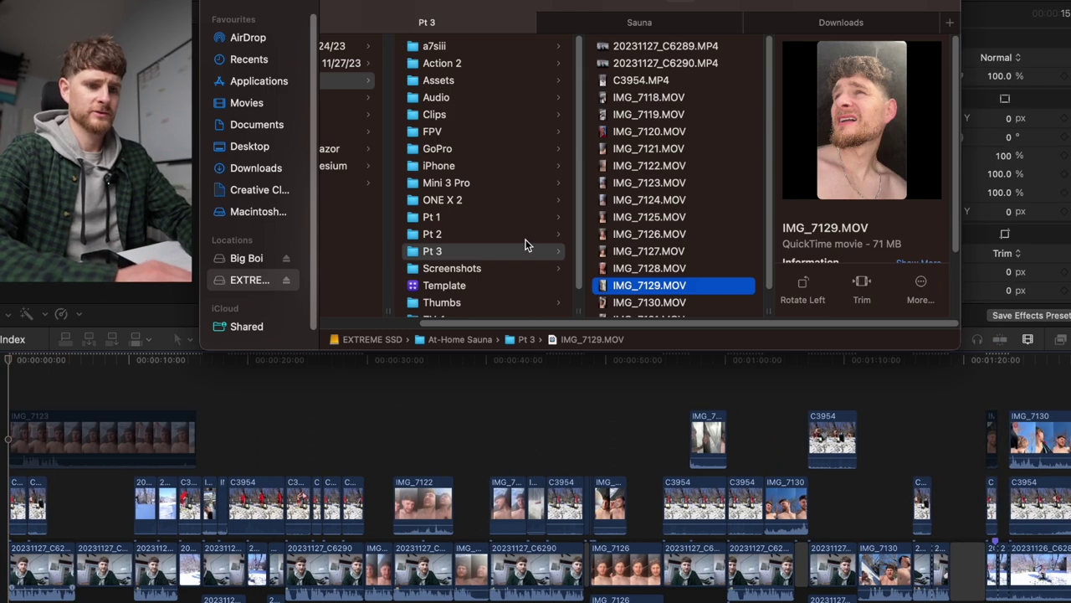
# Go back to the editor, open the 1080 Template project and mark the C3954 clip at about 27:59
pyautogui.click(905, 421)
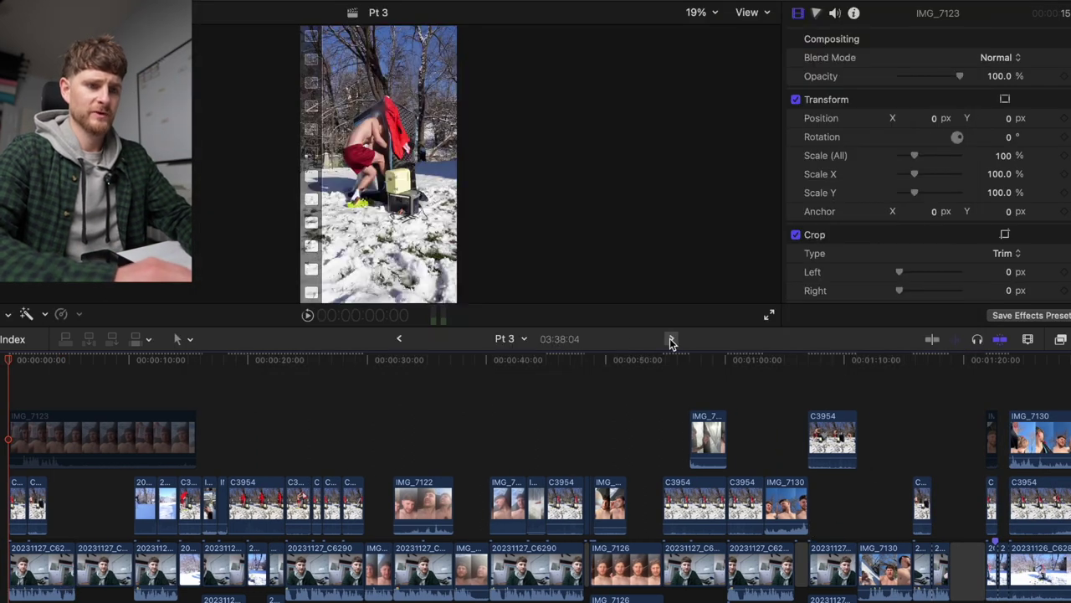
pyautogui.click(669, 338)
pyautogui.hscroll(-5, 404, 427)
pyautogui.click(382, 376)
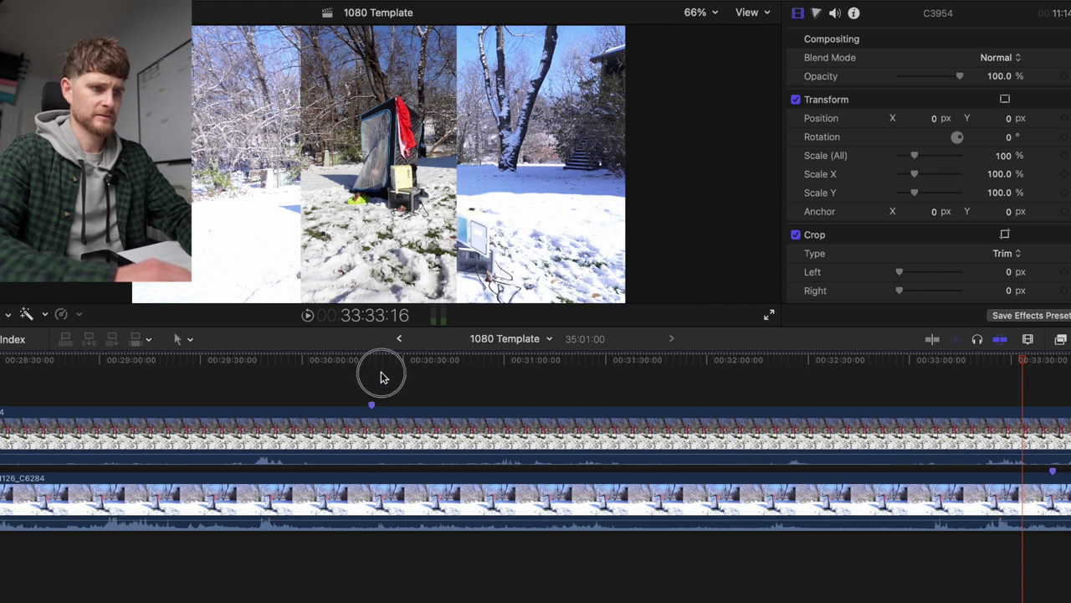
pyautogui.press('super+minus')
pyautogui.press('super+minus')
pyautogui.moveTo(379, 373); pyautogui.dragTo(255, 390)
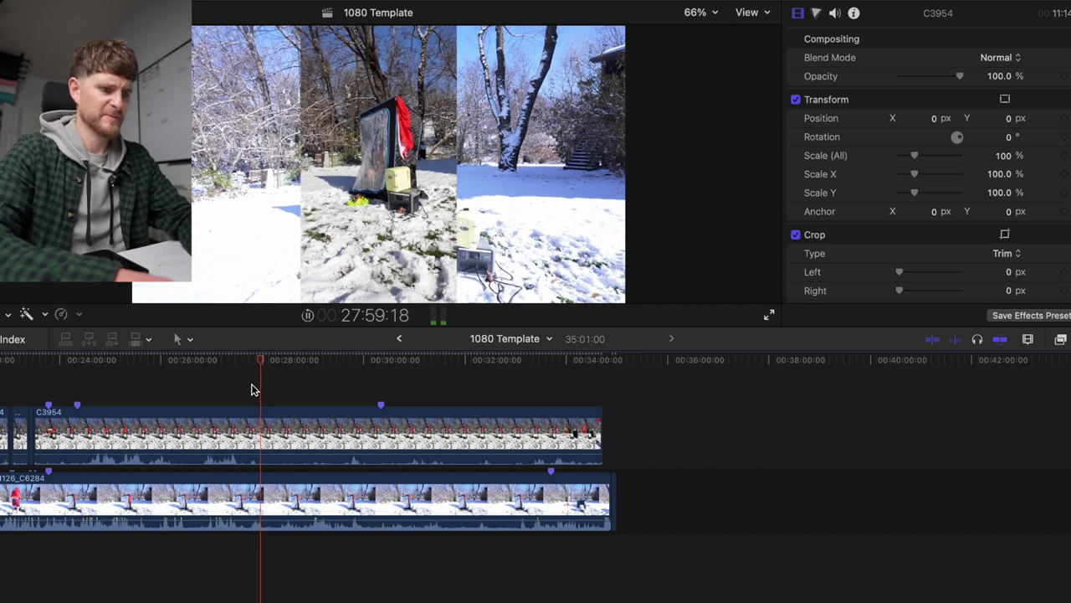
pyautogui.press('space')
pyautogui.press('m')
pyautogui.moveTo(263, 360); pyautogui.dragTo(169, 368)
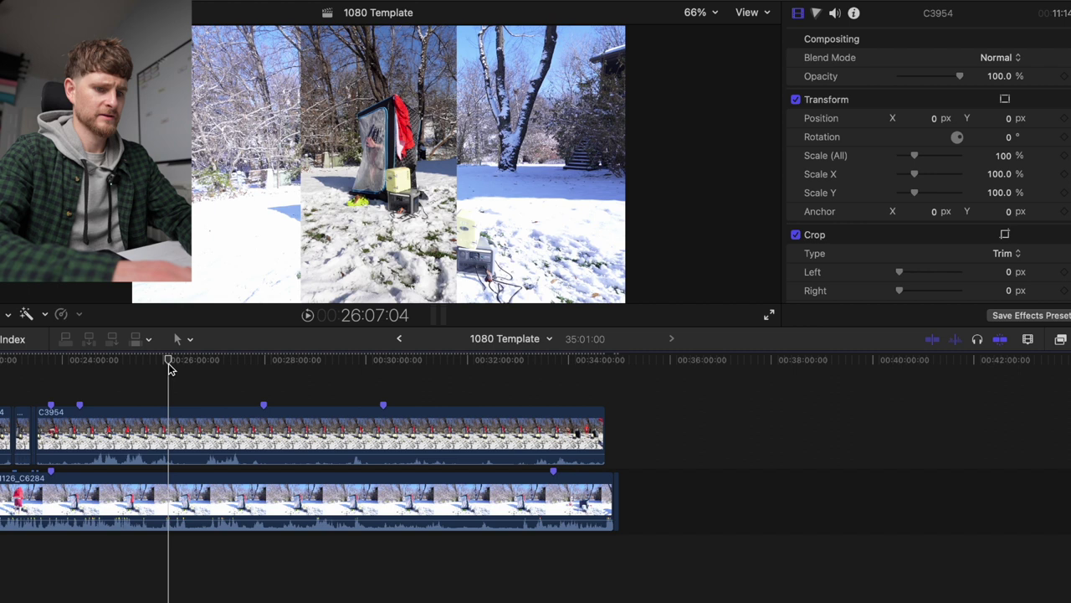
# Copy a range of about 33 seconds from the C3954 clip around 26:00 and return to the Pt 3 project
pyautogui.press('super+equal')
pyautogui.press('super+equal')
pyautogui.press('super+equal')
pyautogui.click(163, 362)
pyautogui.moveTo(162, 364); pyautogui.dragTo(152, 361)
pyautogui.press('r')
pyautogui.moveTo(119, 432); pyautogui.dragTo(127, 433)
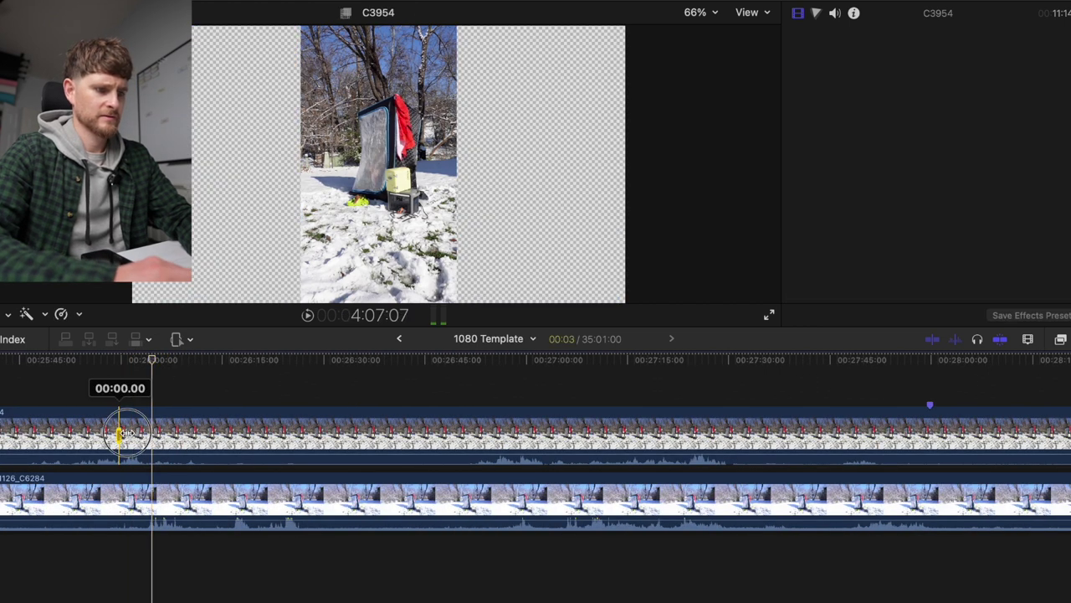
pyautogui.click(126, 432)
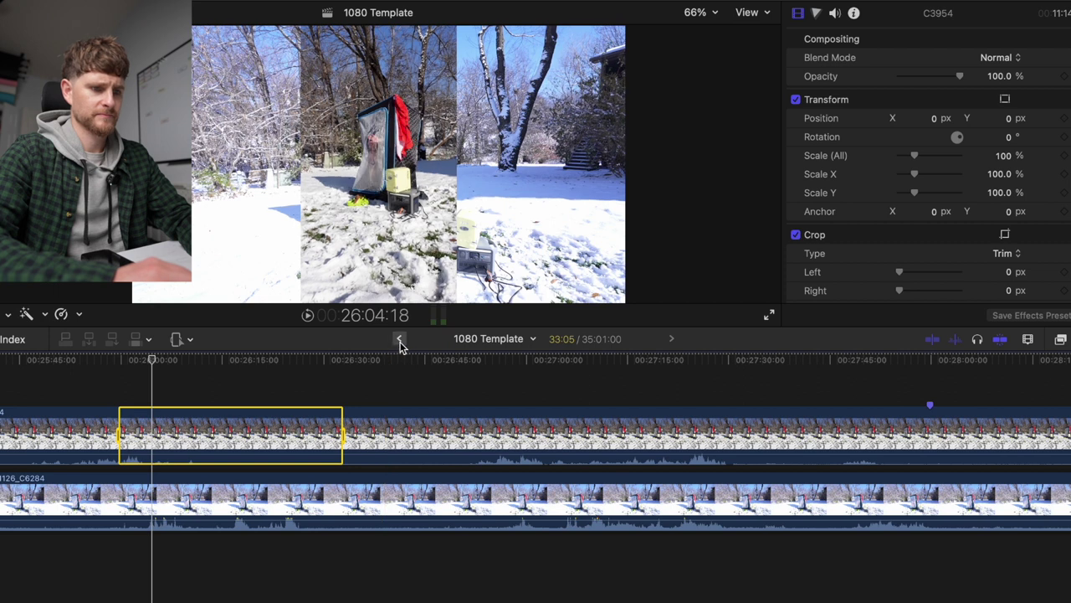
pyautogui.click(400, 340)
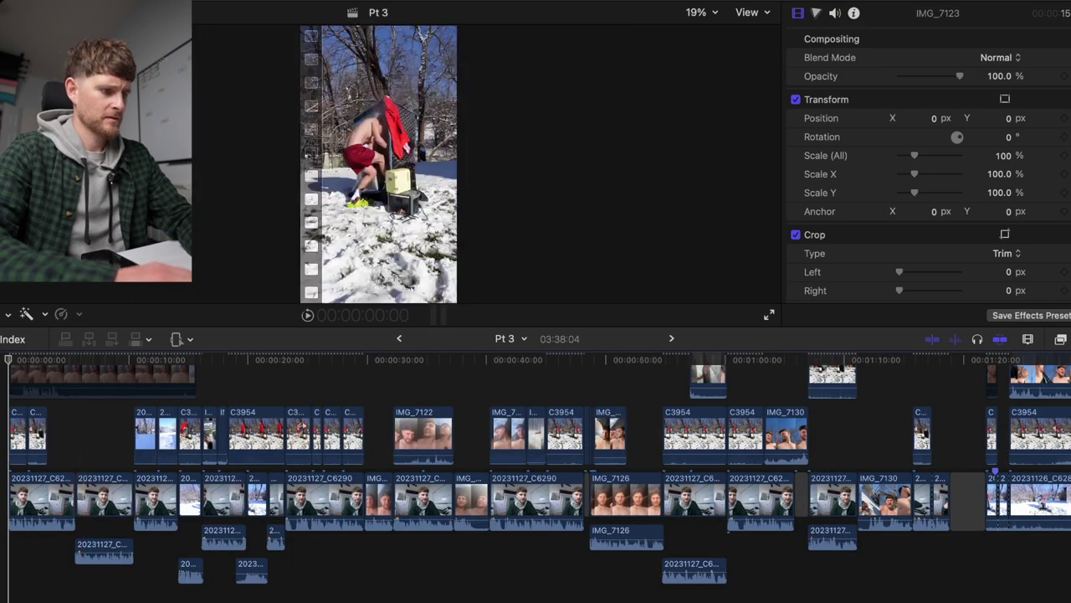
# Copy a 20231126_C6281 overlay to directly after the two opening C3954 overlays and enable the IMG_7123 clip
pyautogui.scroll(5, 3, 477)
pyautogui.moveTo(8, 440); pyautogui.dragTo(46, 561)
pyautogui.click(34, 507)
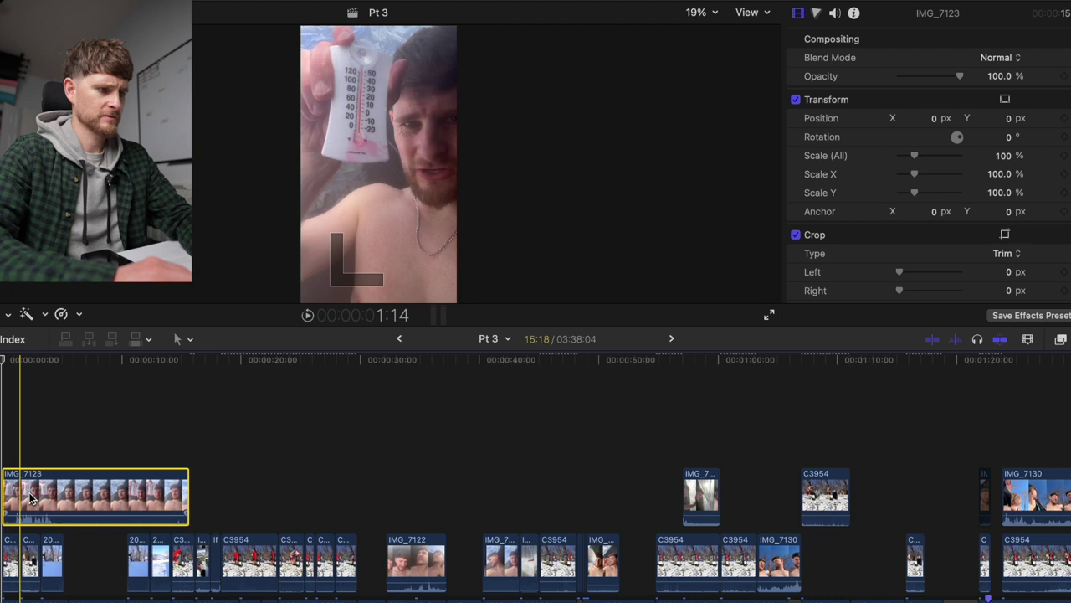
# Play IMG_7123, trim its start slightly and move it directly after the three opening overlays
pyautogui.press('space')
pyautogui.moveTo(33, 359); pyautogui.dragTo(12, 369)
pyautogui.press('space')
pyautogui.press('space')
pyautogui.moveTo(8, 489); pyautogui.dragTo(183, 474)
# Shorten IMG_7123 to 01:10 by cutting off and deleting its remainder, and pull the kept piece's audio down to silence
pyautogui.press('super+=')
pyautogui.scroll(-1, 22, 484)
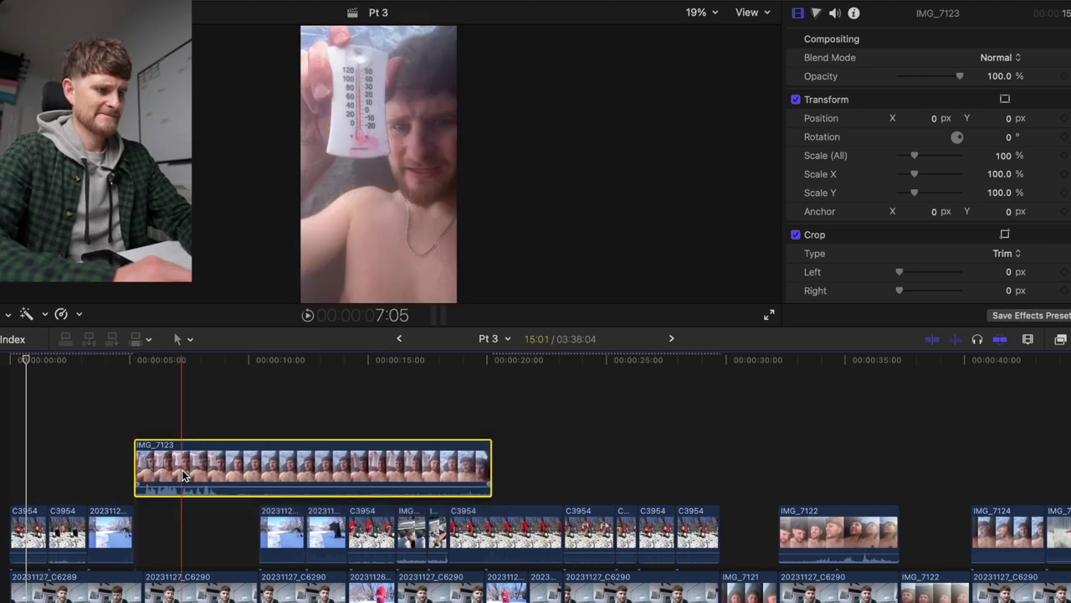
pyautogui.press('b')
pyautogui.click(168, 471)
pyautogui.press('a')
pyautogui.click(209, 471)
pyautogui.press('Delete')
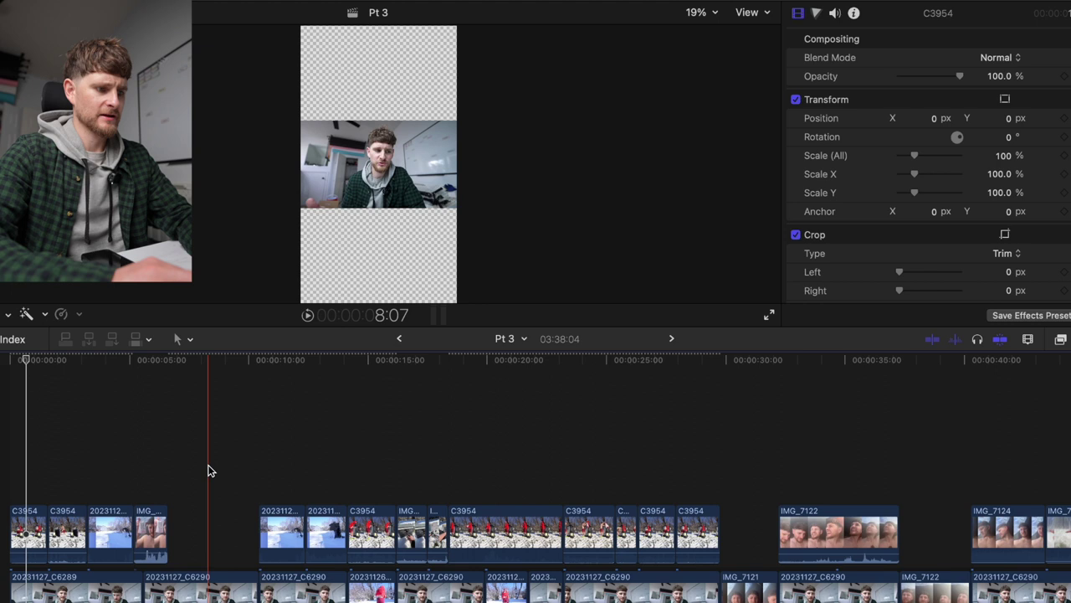
pyautogui.moveTo(152, 553); pyautogui.dragTo(153, 570)
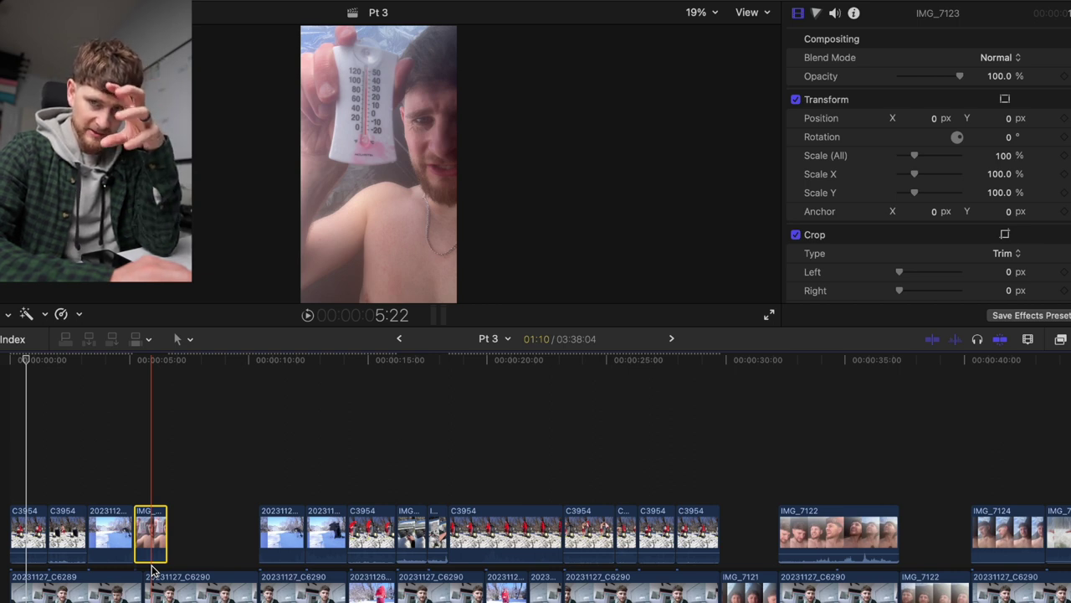
# Play the opening and trim the end of the first C3954 overlay back to about one second
pyautogui.click(5, 502)
pyautogui.press('space')
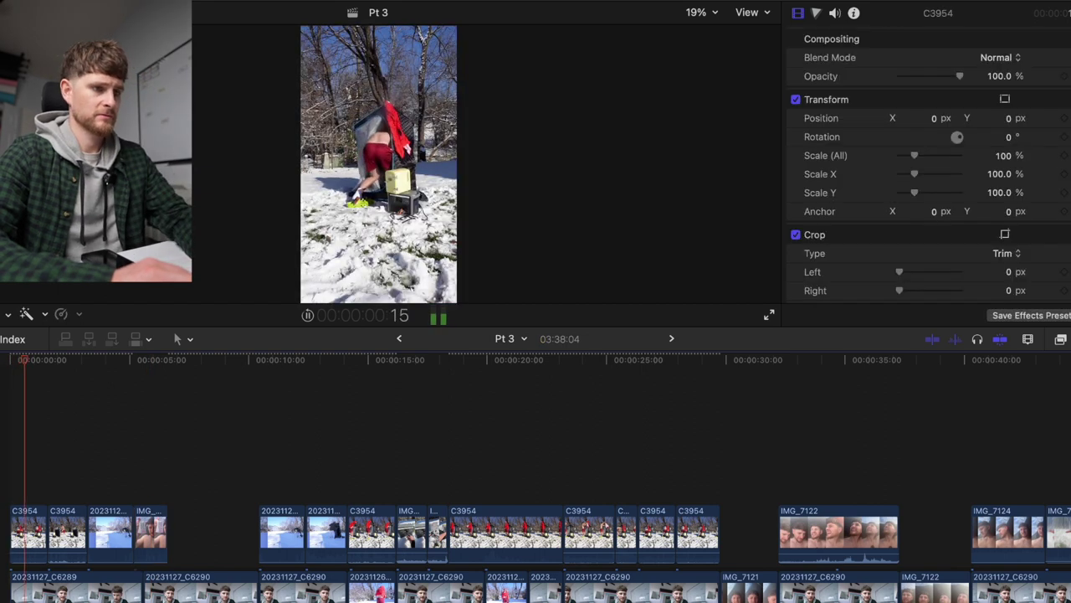
pyautogui.click(4, 494)
pyautogui.press('space')
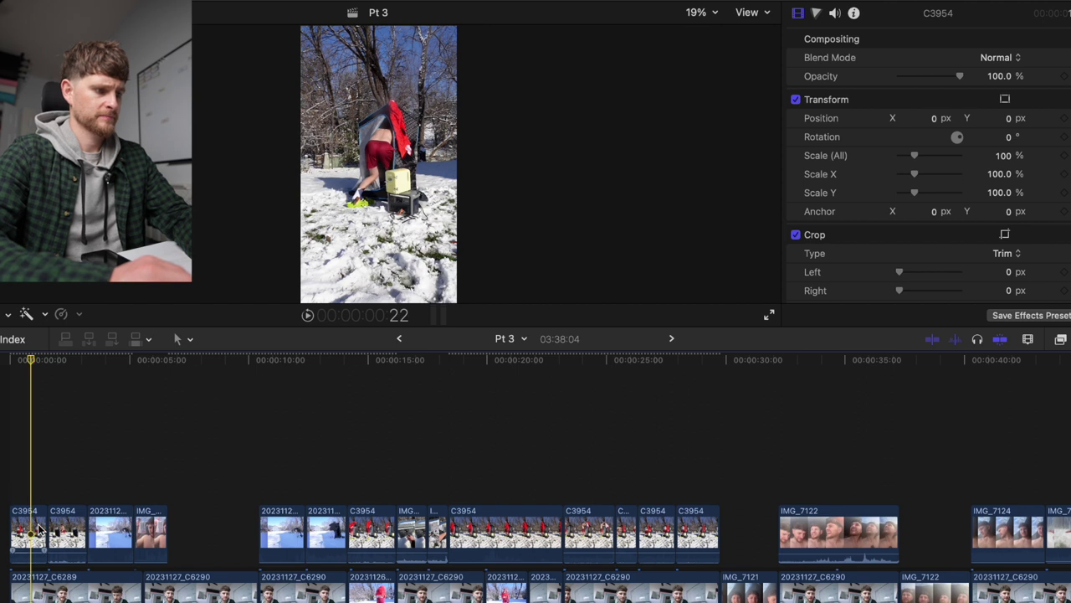
pyautogui.press('space')
pyautogui.moveTo(40, 526); pyautogui.dragTo(32, 526)
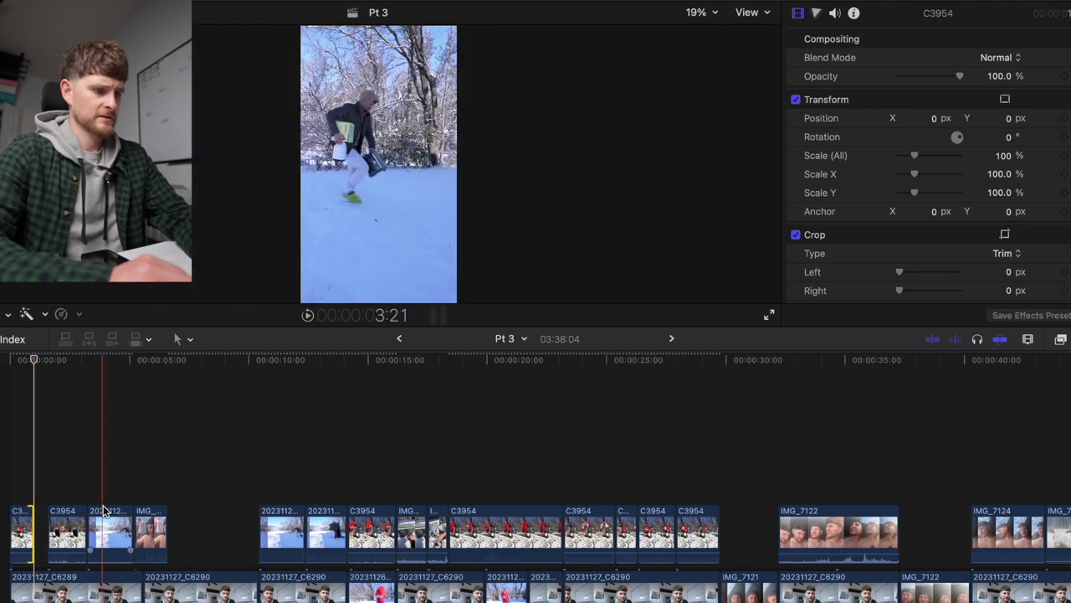
# Delete the 20231126_C6281 overlay before IMG_7123 in the opening and replay the start
pyautogui.click(325, 502)
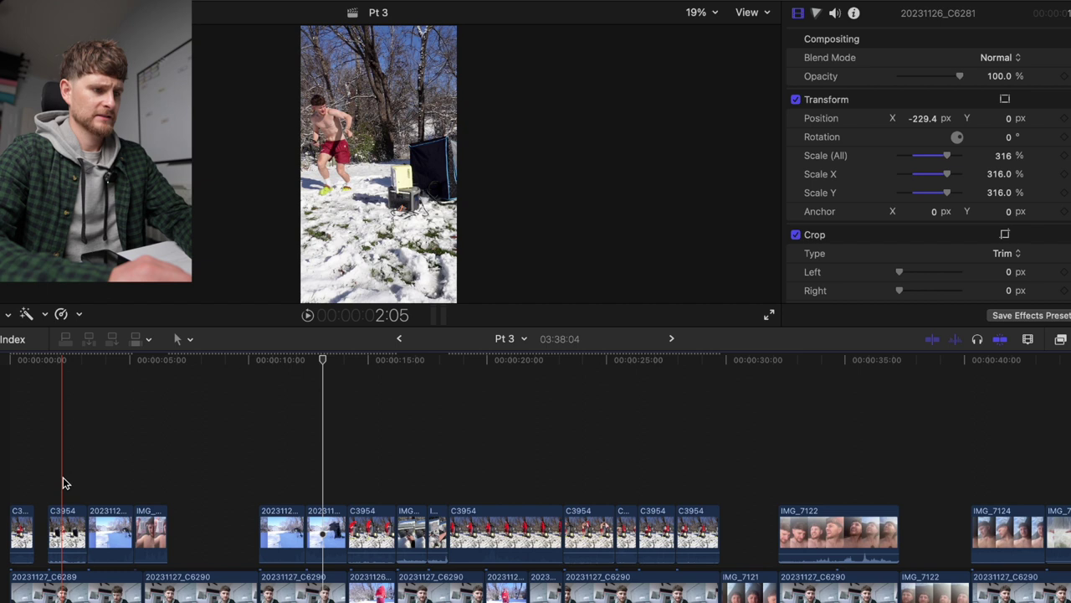
pyautogui.click(111, 523)
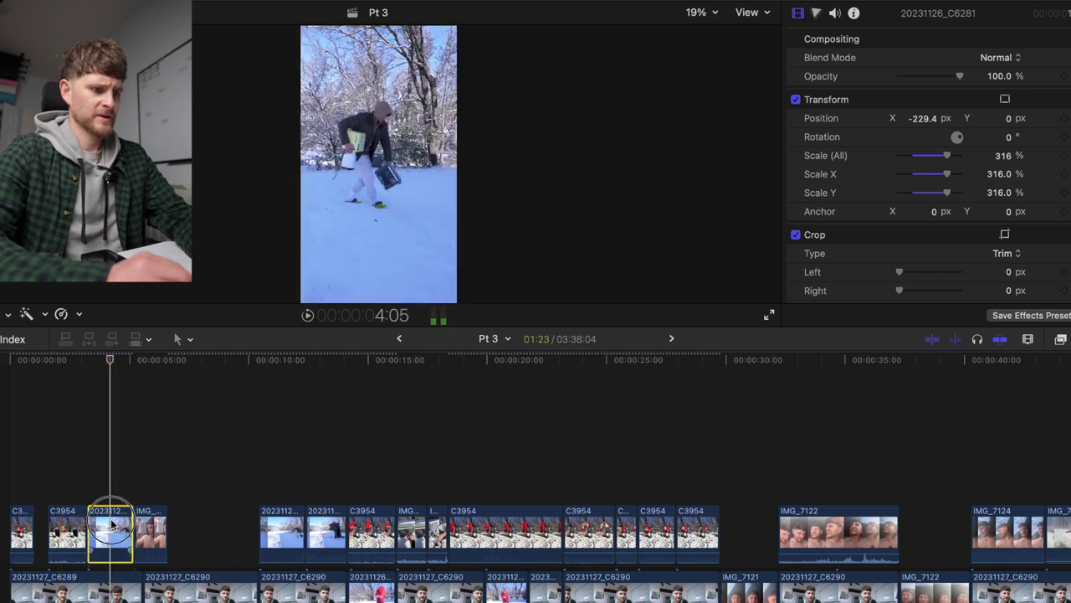
pyautogui.press('Delete')
pyautogui.press('space')
pyautogui.press('space')
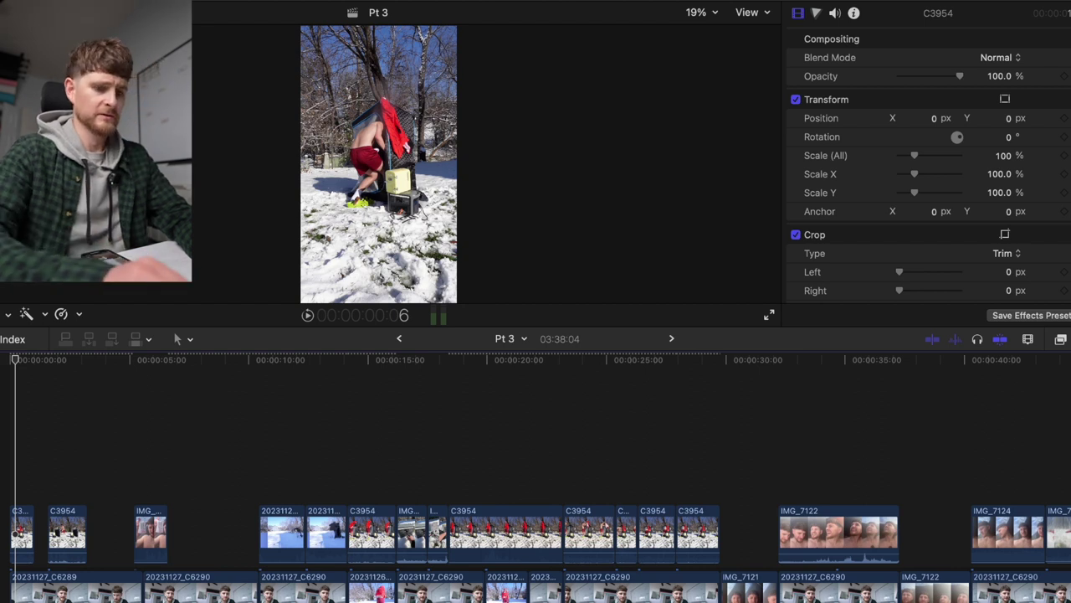
# Lengthen the first C3954 overlay slightly and place IMG_7123 between it and the second C3954 overlay
pyautogui.press('super+=')
pyautogui.scroll(-1, 58, 504)
pyautogui.moveTo(56, 515); pyautogui.dragTo(69, 517)
pyautogui.moveTo(143, 523); pyautogui.dragTo(191, 523)
pyautogui.moveTo(293, 523); pyautogui.dragTo(107, 527)
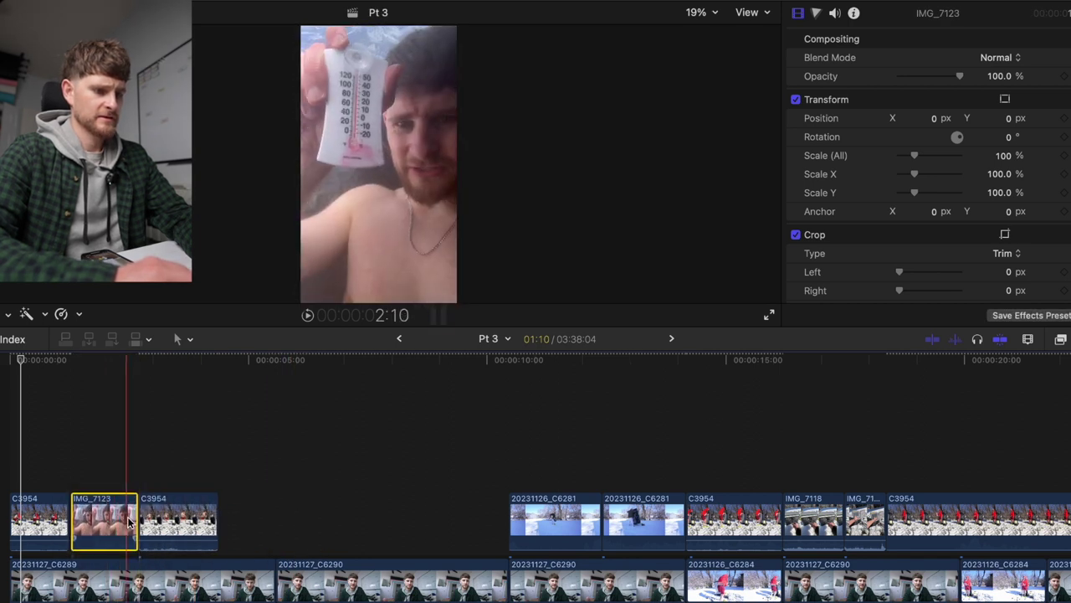
# Try pasting the copied clip at about 0:05, after the opening overlays, and delete it
pyautogui.click(277, 480)
pyautogui.press('super+v')
pyautogui.click(329, 506)
pyautogui.press('Delete')
# Copy the C3954 range of about 33 seconds around 26:00 from the 1080 Template project and return to Pt 3
pyautogui.click(402, 337)
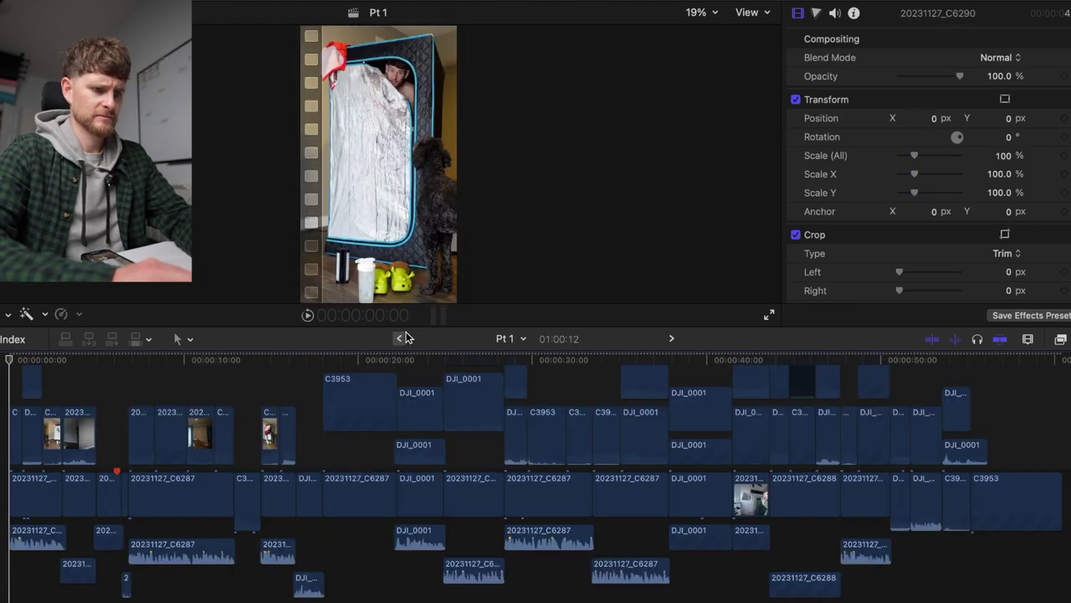
pyautogui.click(673, 339)
pyautogui.click(674, 340)
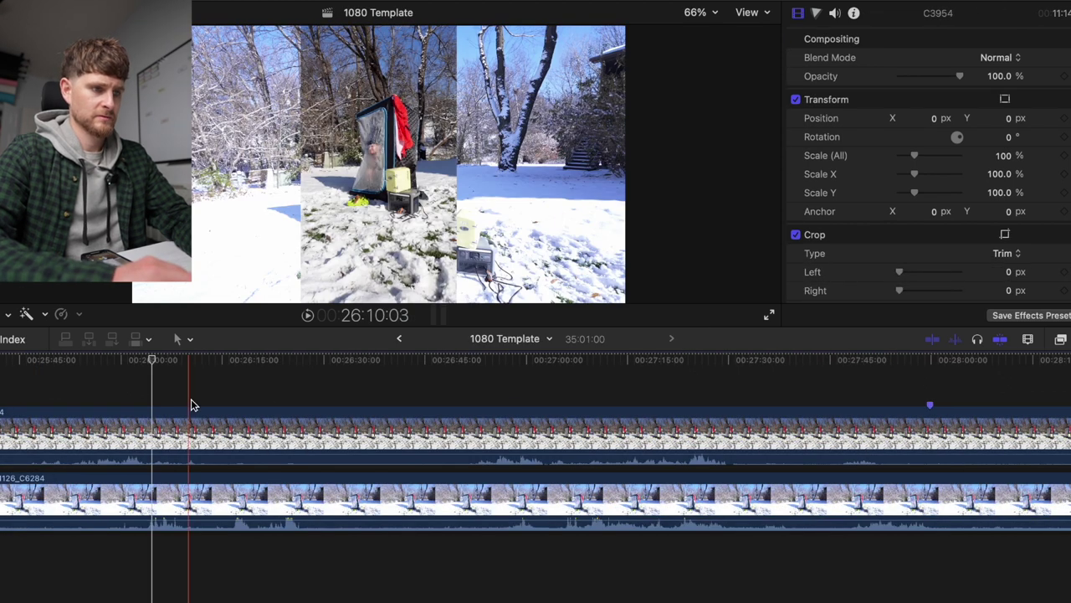
pyautogui.press('r')
pyautogui.moveTo(121, 436); pyautogui.dragTo(342, 435)
pyautogui.click(401, 340)
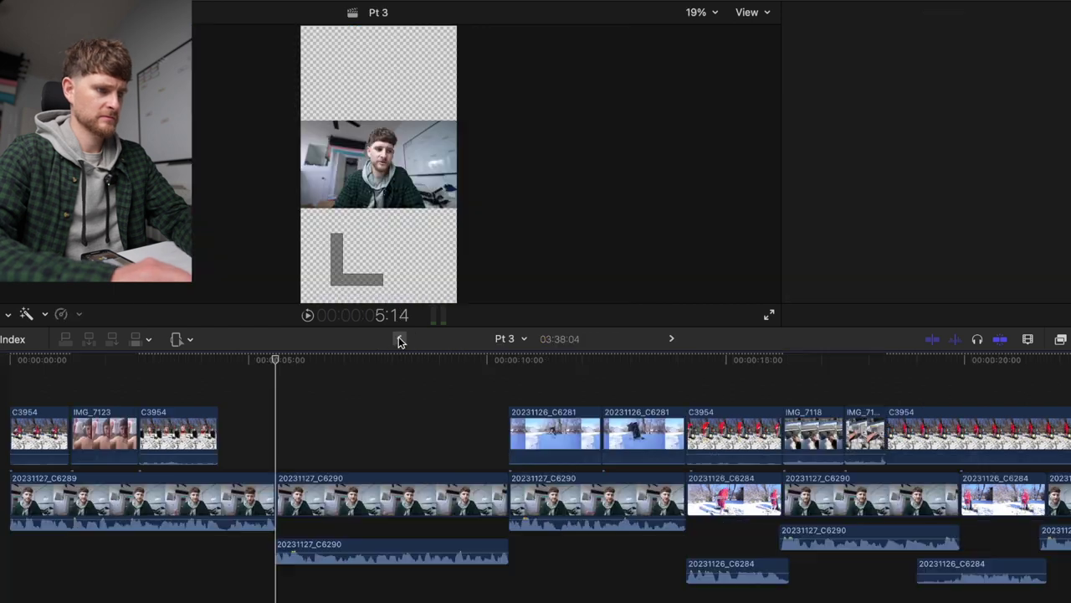
# Paste the copied C3954 range and place it in the main storyline at the start of Pt 3, ahead of the talking-head section
pyautogui.hotkey('alt', 'v')
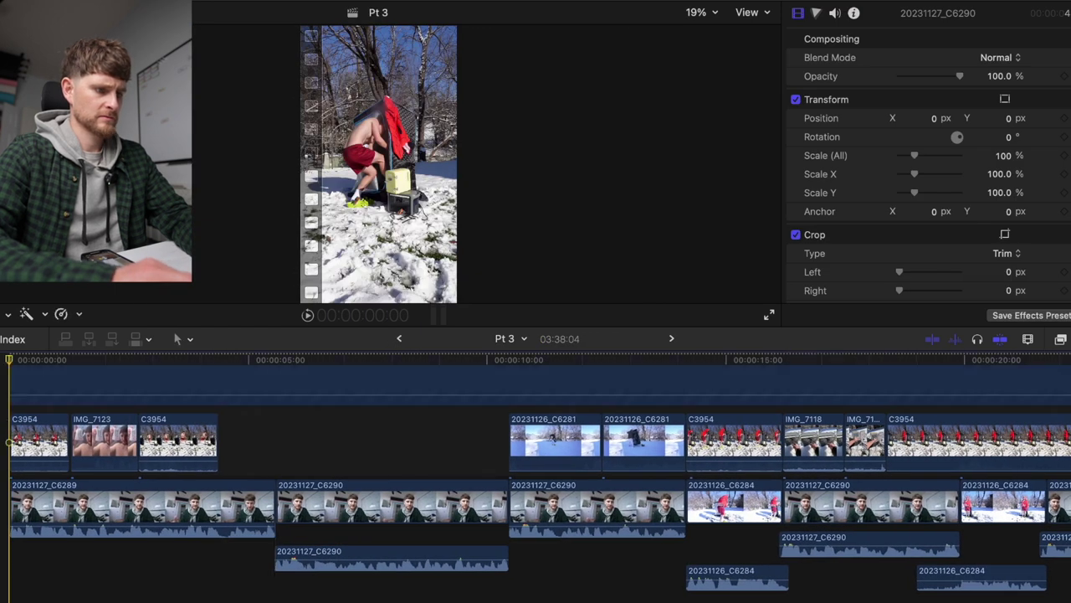
pyautogui.moveTo(177, 474); pyautogui.dragTo(7, 591)
pyautogui.click(263, 548)
pyautogui.press('super+minus')
pyautogui.press('super+minus')
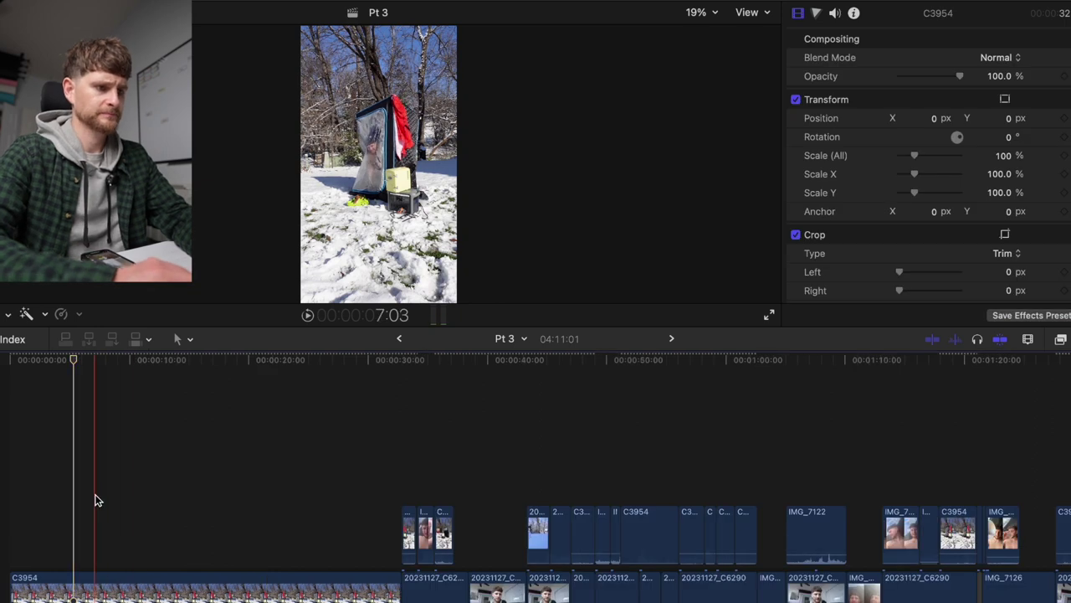
# Cut the pasted C3954 clip down to about two seconds by removing roughly its first four seconds and the long remainder
pyautogui.moveTo(92, 369); pyautogui.dragTo(83, 463)
pyautogui.moveTo(69, 461)
pyautogui.mouseDown()
pyautogui.moveTo(46, 468)
pyautogui.moveTo(67, 469)
pyautogui.moveTo(57, 473)
pyautogui.mouseUp()
pyautogui.press('super+b')
pyautogui.press('space')
pyautogui.press('BackSpace')
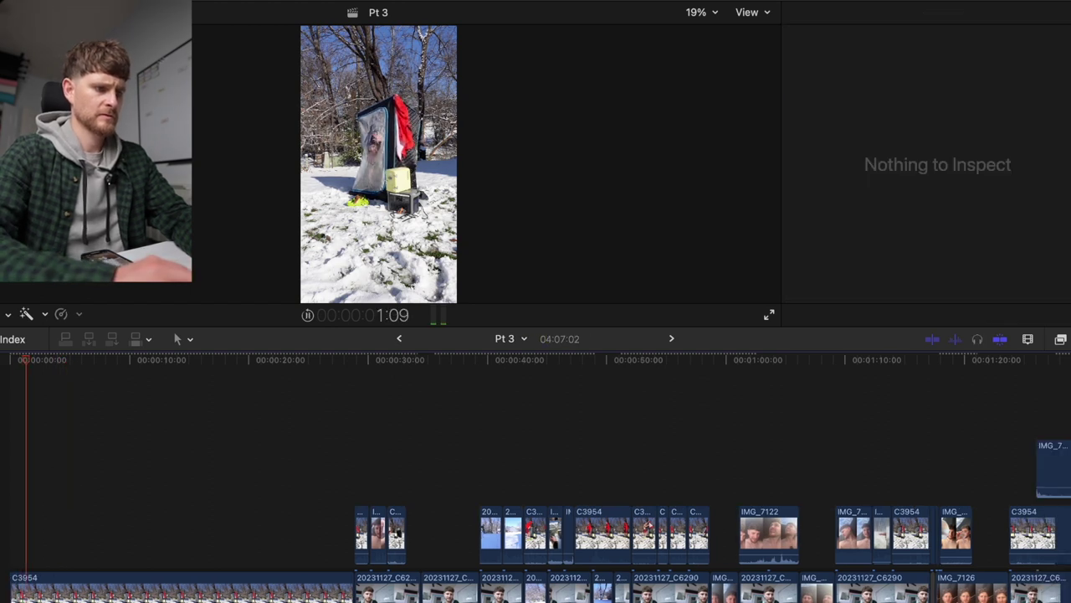
pyautogui.press('space')
pyautogui.press('super+b')
pyautogui.click(85, 586)
pyautogui.press('BackSpace')
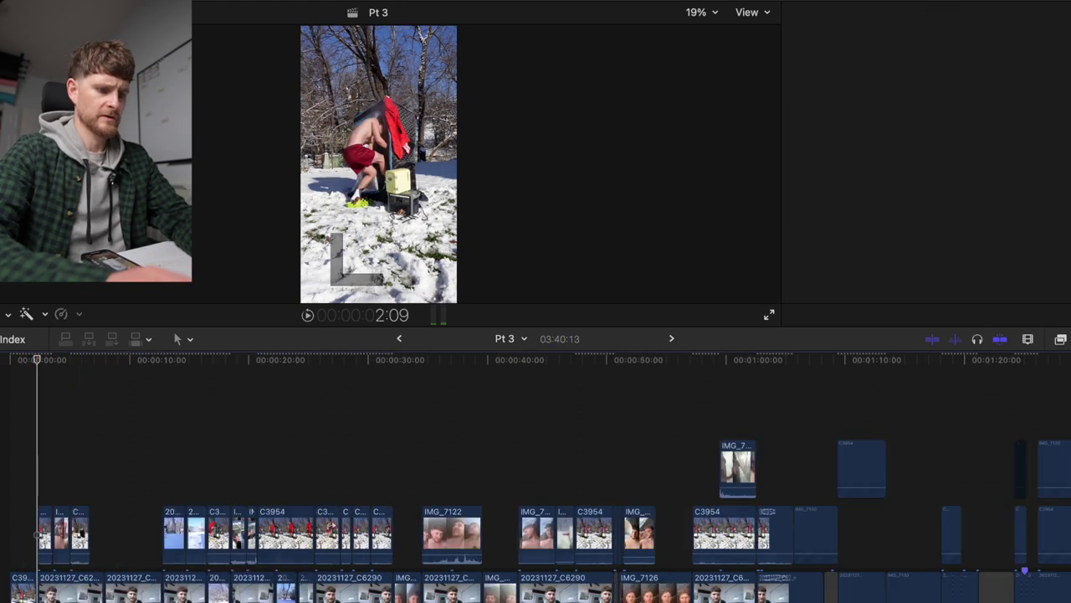
# Lift the short C3954 piece out of the main storyline to an overlay at about 0:07, and close the gap before IMG_7123
pyautogui.press('super+=')
pyautogui.moveTo(18, 591); pyautogui.dragTo(211, 490)
pyautogui.click(9, 487)
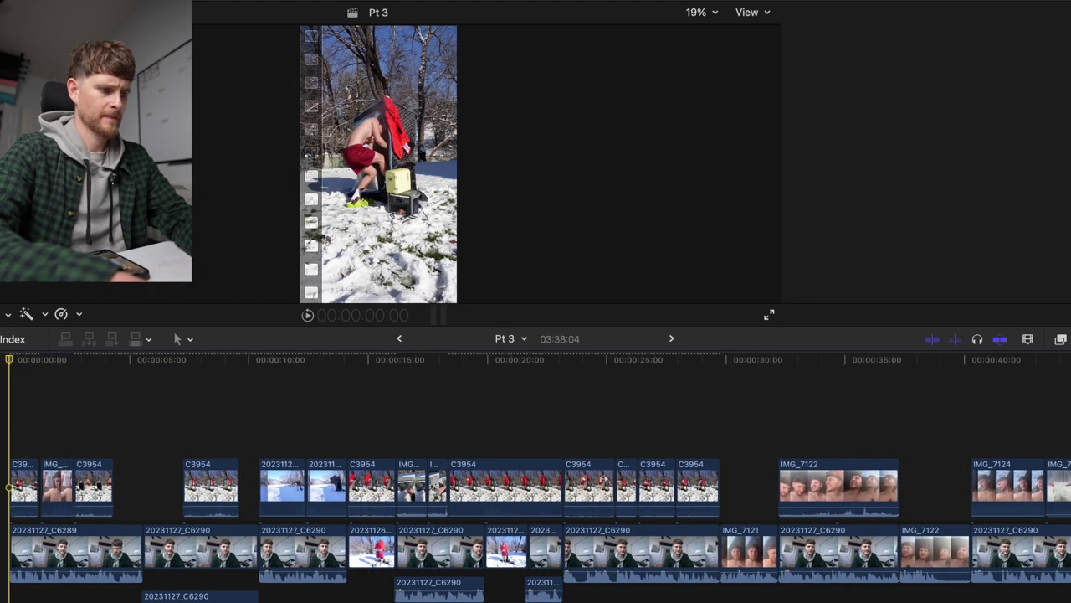
pyautogui.press('super+=')
pyautogui.press('super+=')
pyautogui.press('space')
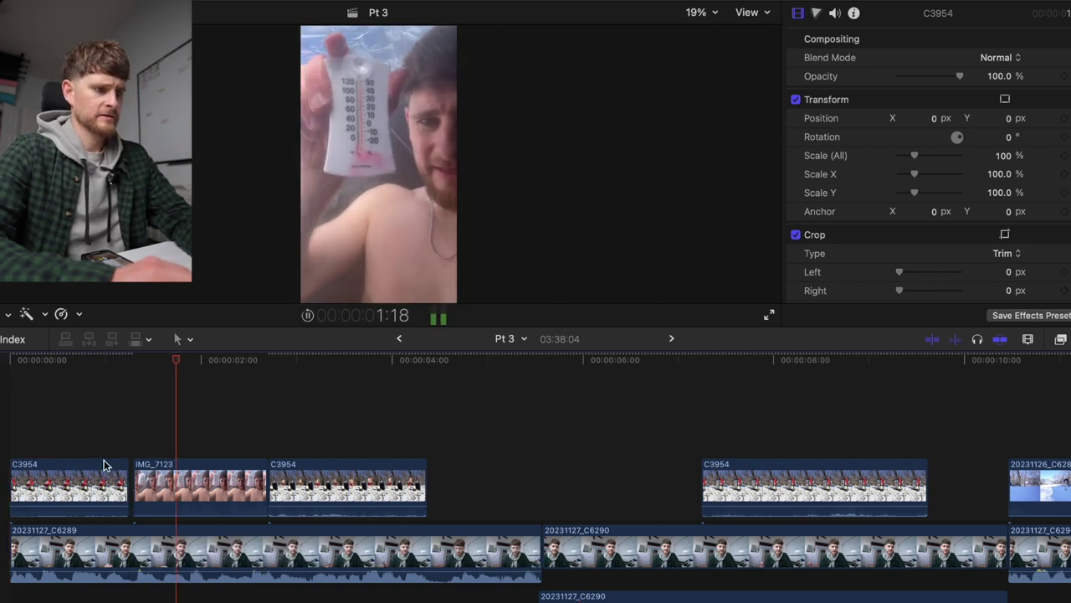
pyautogui.moveTo(156, 490); pyautogui.dragTo(152, 489)
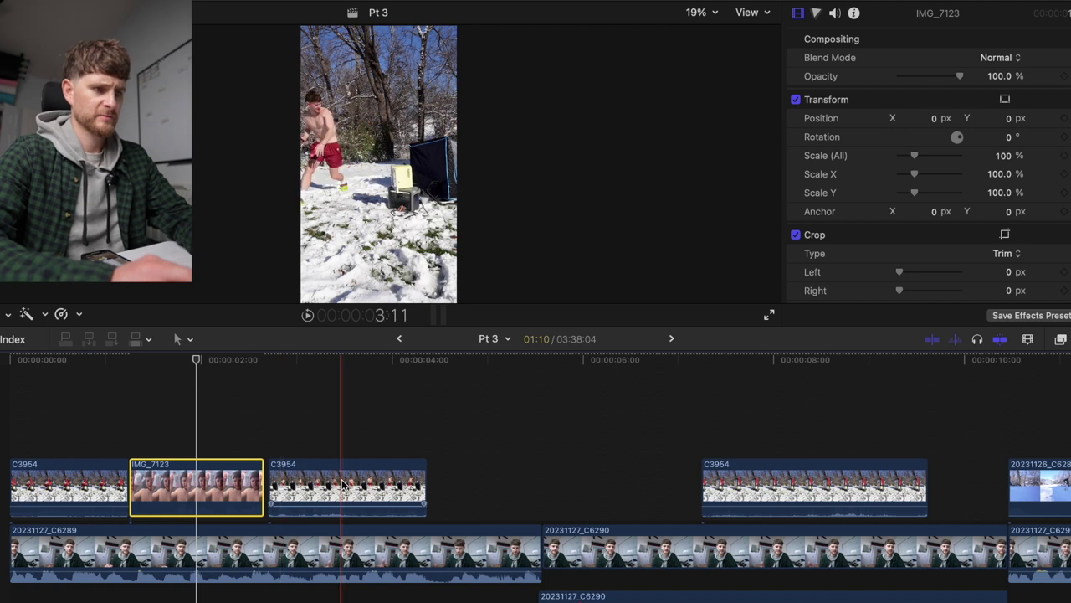
# Preview IMG_7129.MOV from the Pt 3 source folder in Finder and return to the Pt 3 timeline
pyautogui.press('super+Tab')
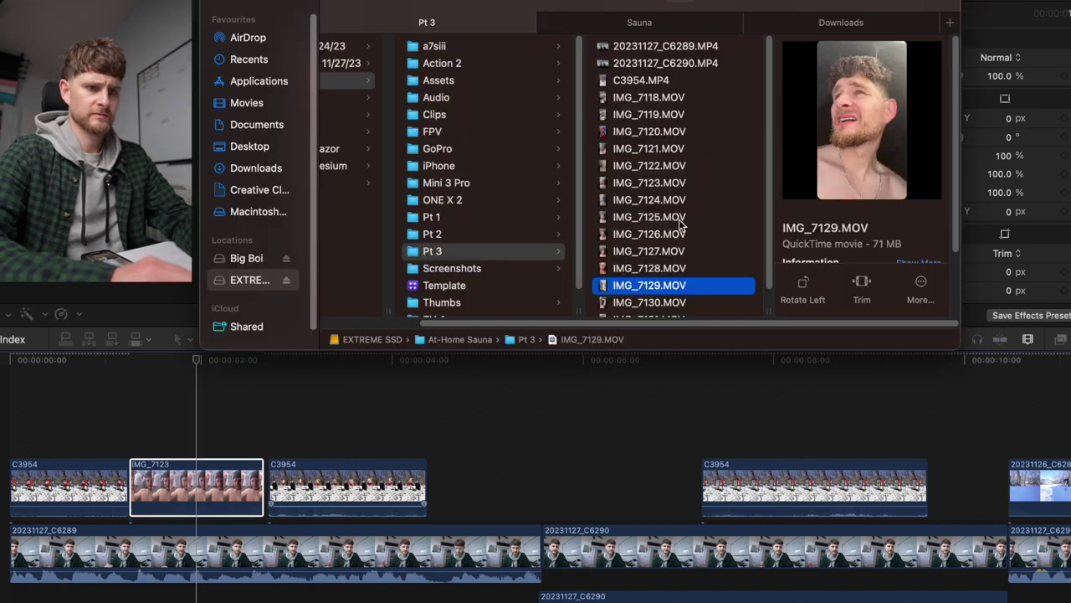
pyautogui.press('space')
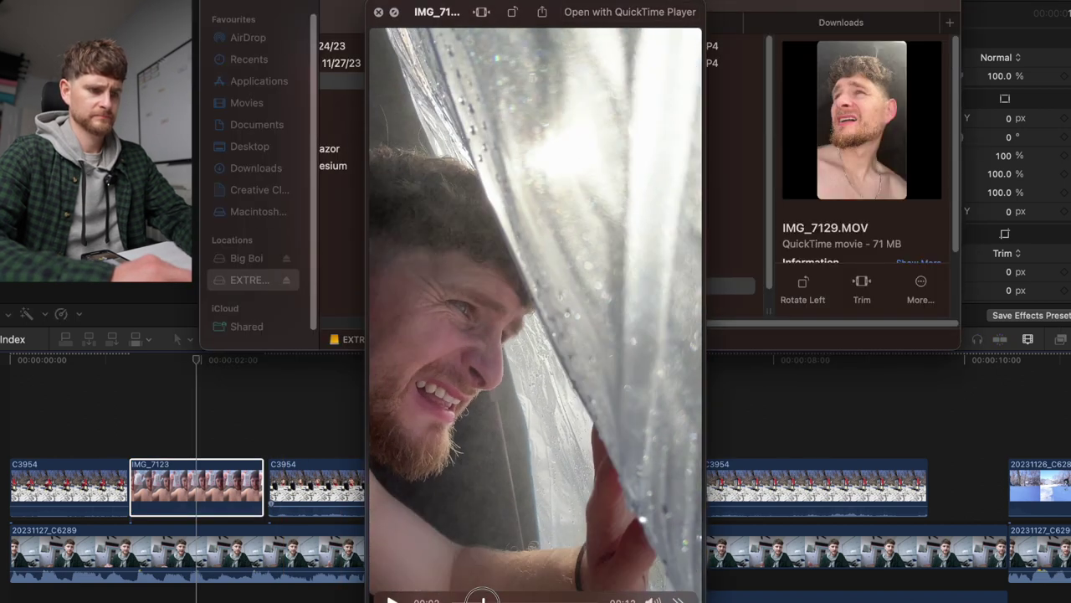
pyautogui.press('space')
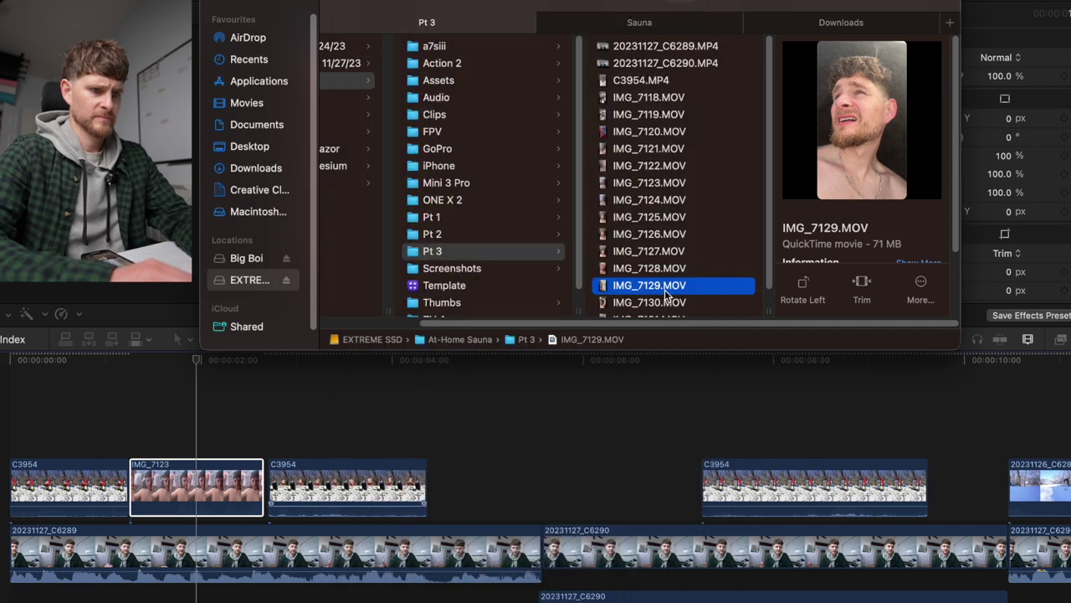
pyautogui.moveTo(667, 289); pyautogui.dragTo(82, 556)
pyautogui.click(120, 438)
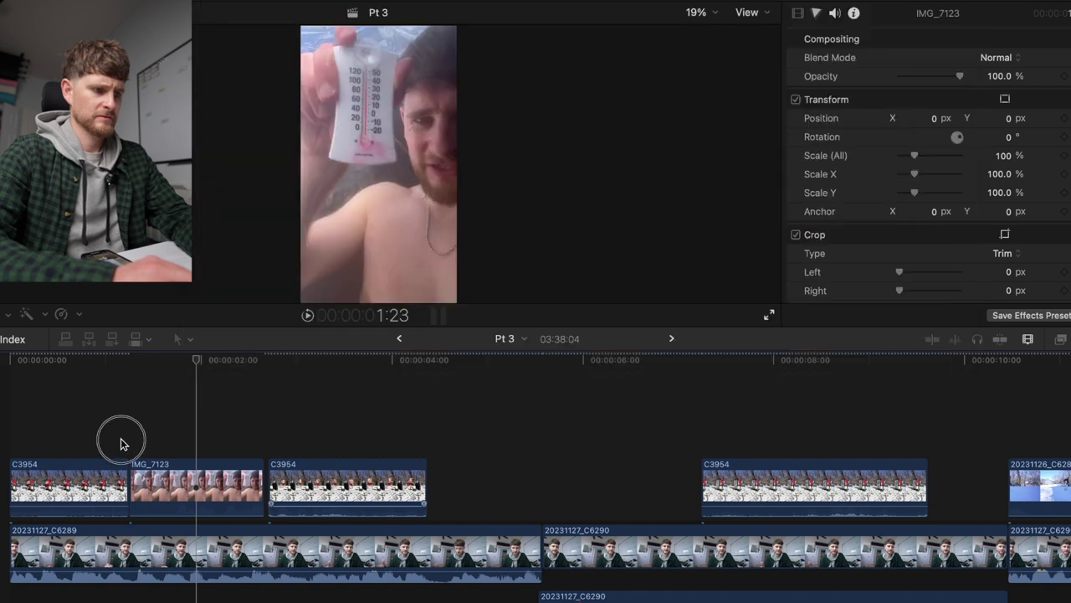
# Shift the second C3954 overlay to about 0:04, place the new C3954 clip directly after IMG_7123, and shorten it to about 1.5 seconds
pyautogui.press('space')
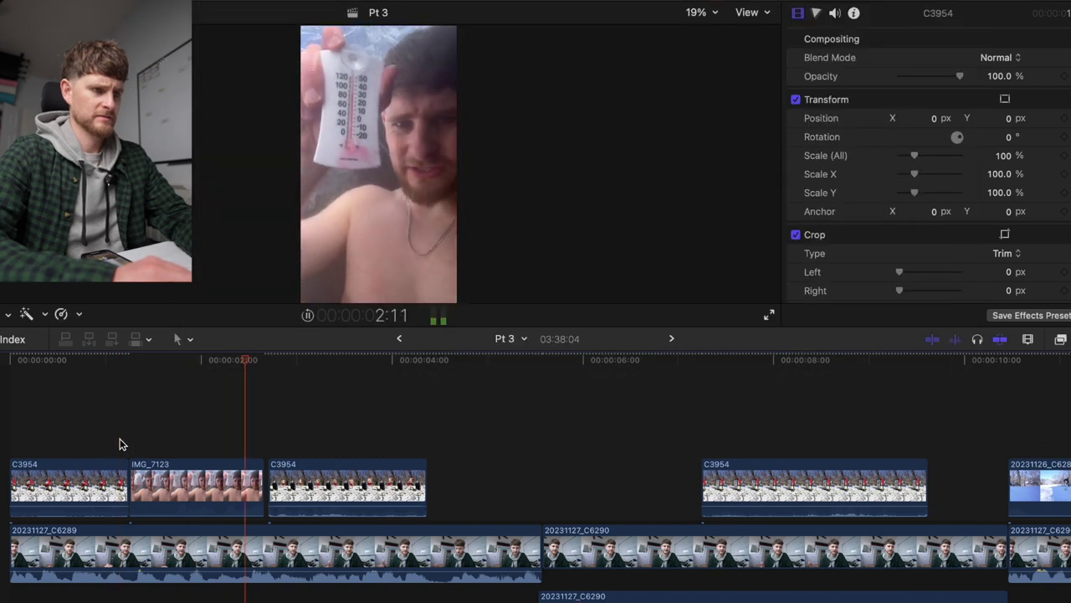
pyautogui.press('space')
pyautogui.moveTo(311, 488); pyautogui.dragTo(429, 493)
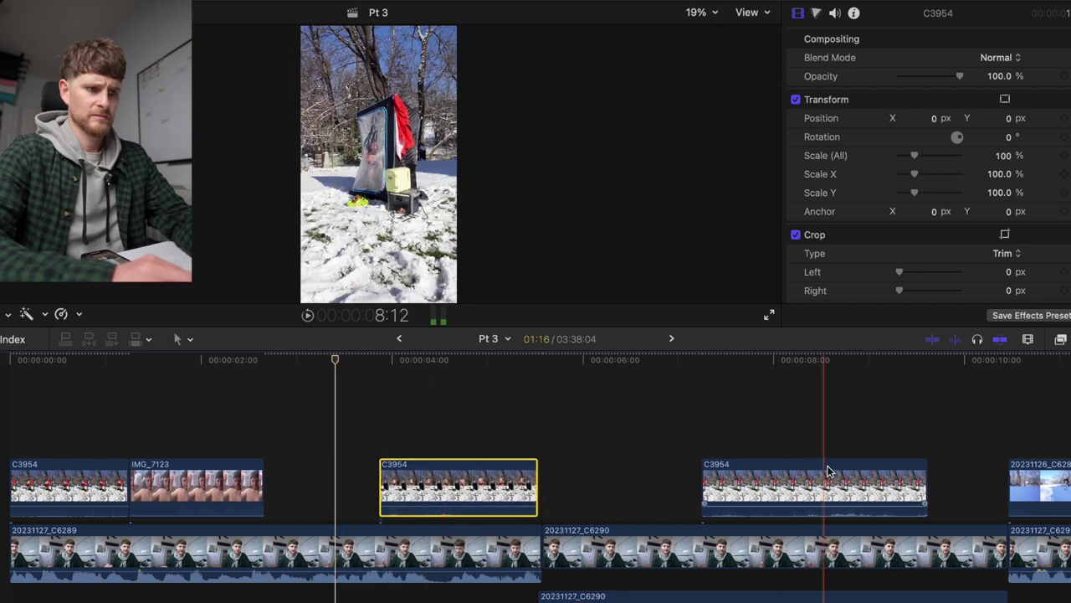
pyautogui.moveTo(809, 489); pyautogui.dragTo(374, 492)
pyautogui.click(267, 442)
pyautogui.press('space')
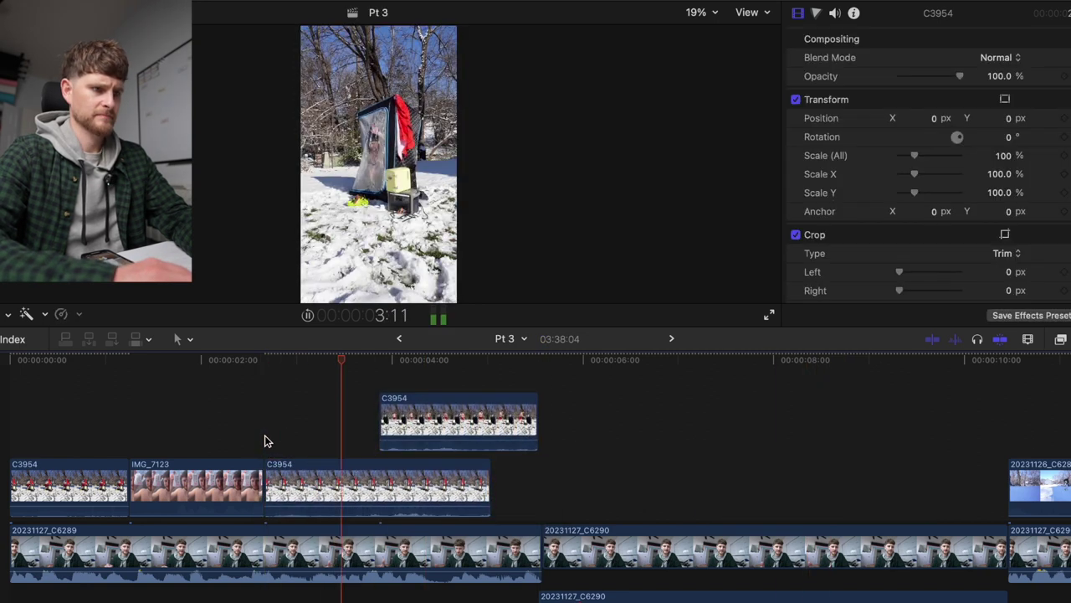
pyautogui.moveTo(489, 489); pyautogui.dragTo(412, 488)
# Check the length of the 20231127_C6289 clip and calculate 134/4 to split it evenly between four overlays
pyautogui.click(456, 561)
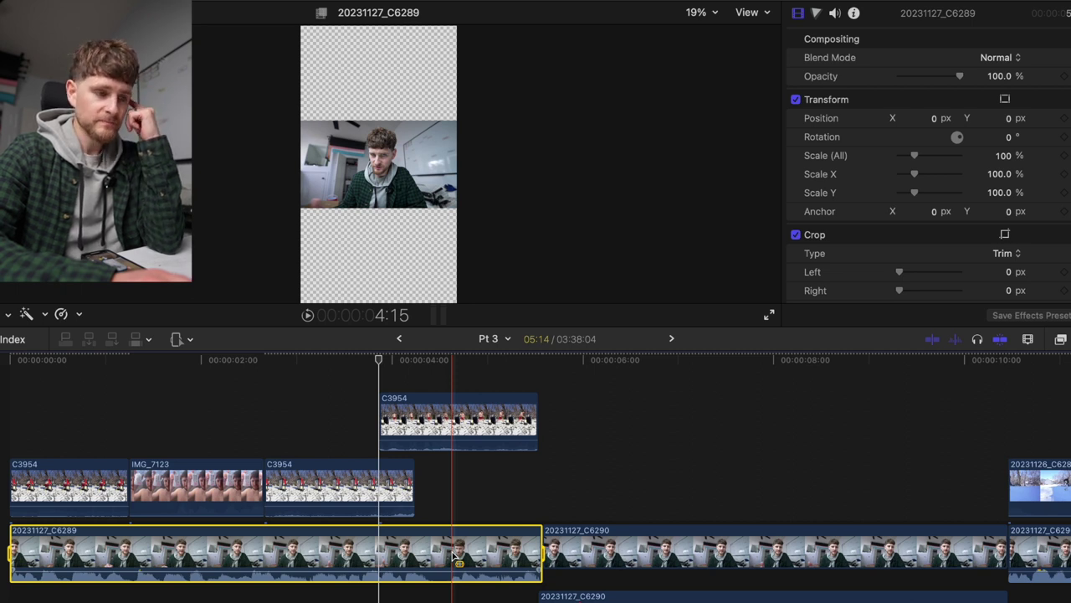
pyautogui.press('super+space')
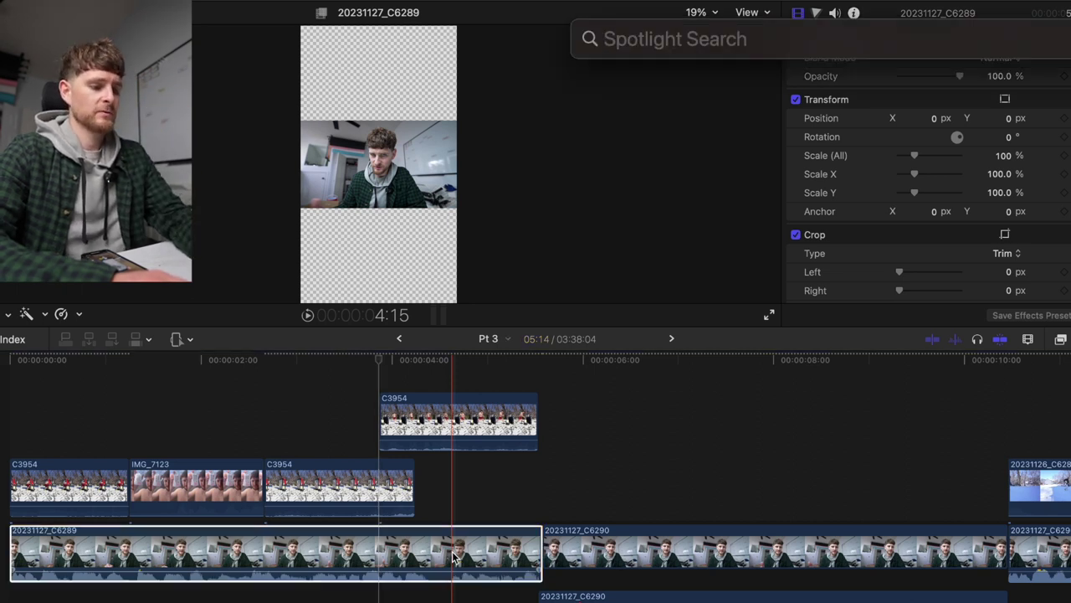
pyautogui.write('134/4')
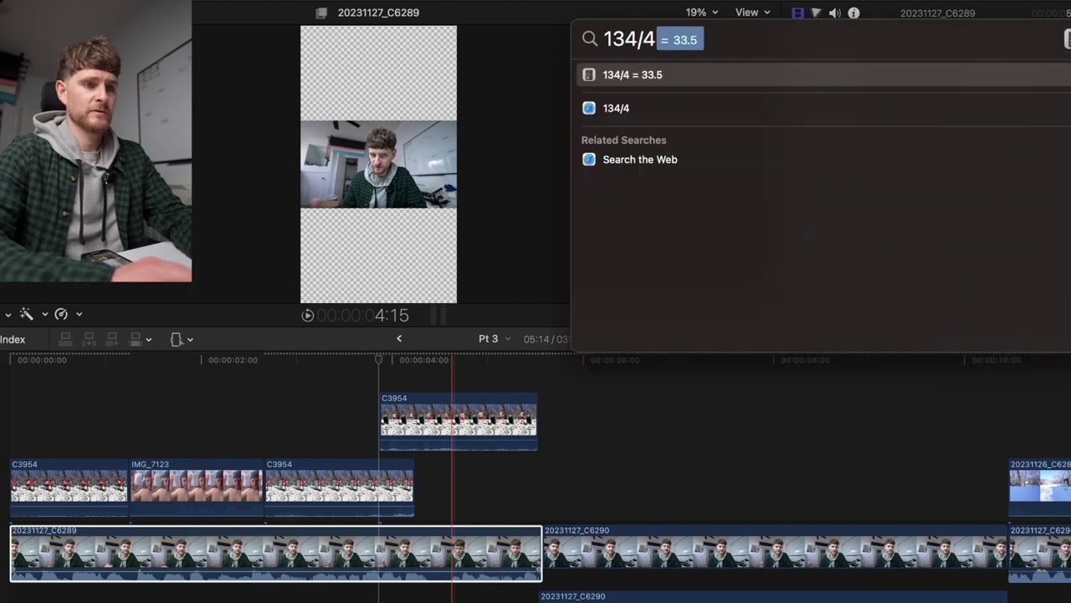
pyautogui.press('Escape')
pyautogui.press('Escape')
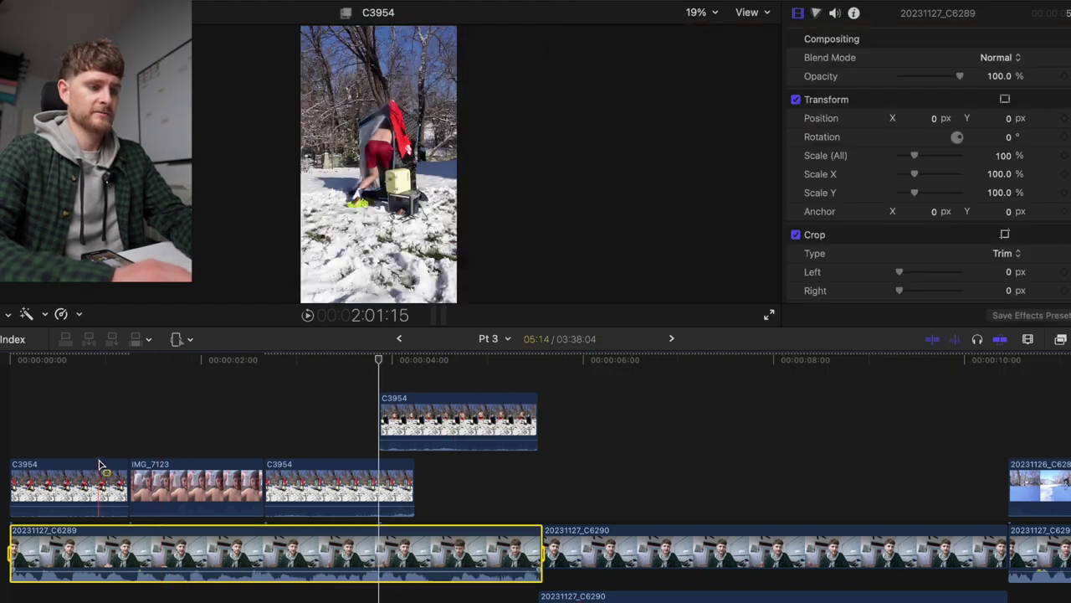
# Set the duration of the four opening overlays, three C3954 clips and IMG_7123, to 34 frames each
pyautogui.moveTo(89, 439); pyautogui.dragTo(175, 495)
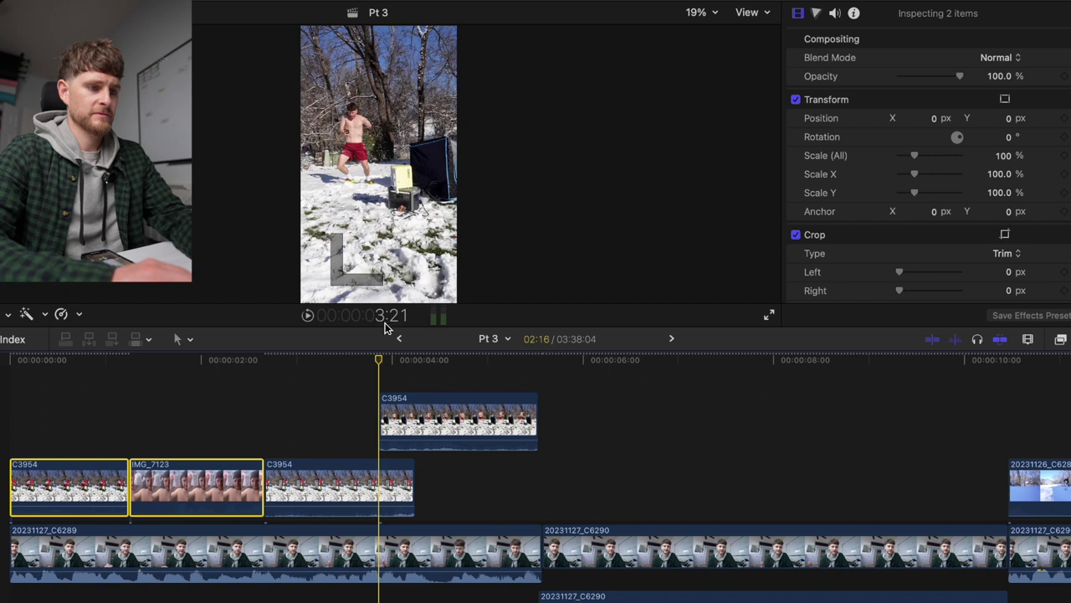
pyautogui.write('34')
pyautogui.press('Return')
pyautogui.moveTo(344, 406); pyautogui.dragTo(418, 466)
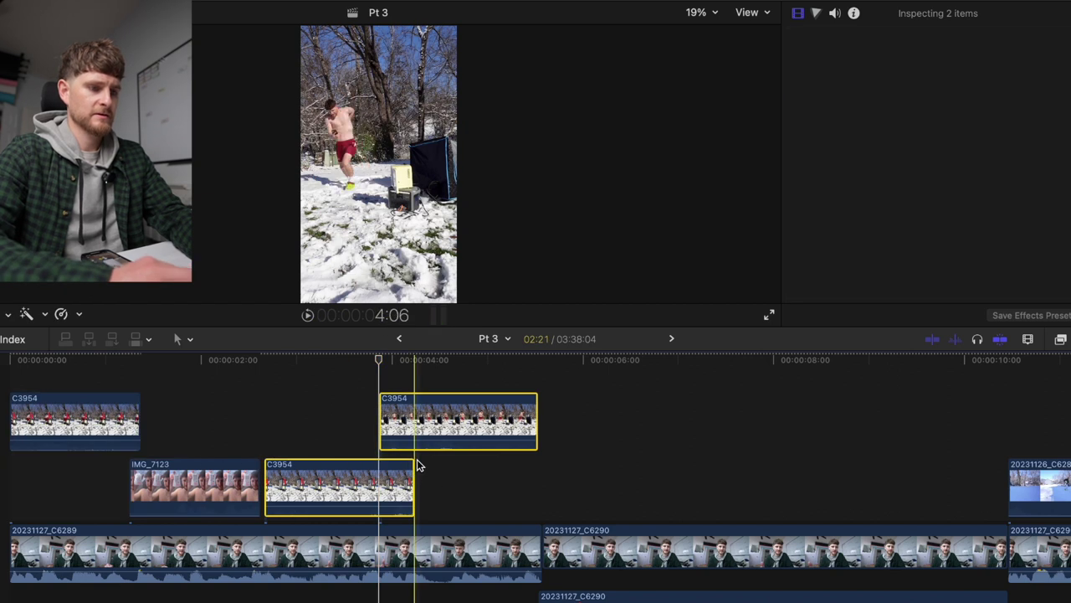
pyautogui.click(398, 315)
pyautogui.write('34')
pyautogui.press('Return')
pyautogui.click(312, 403)
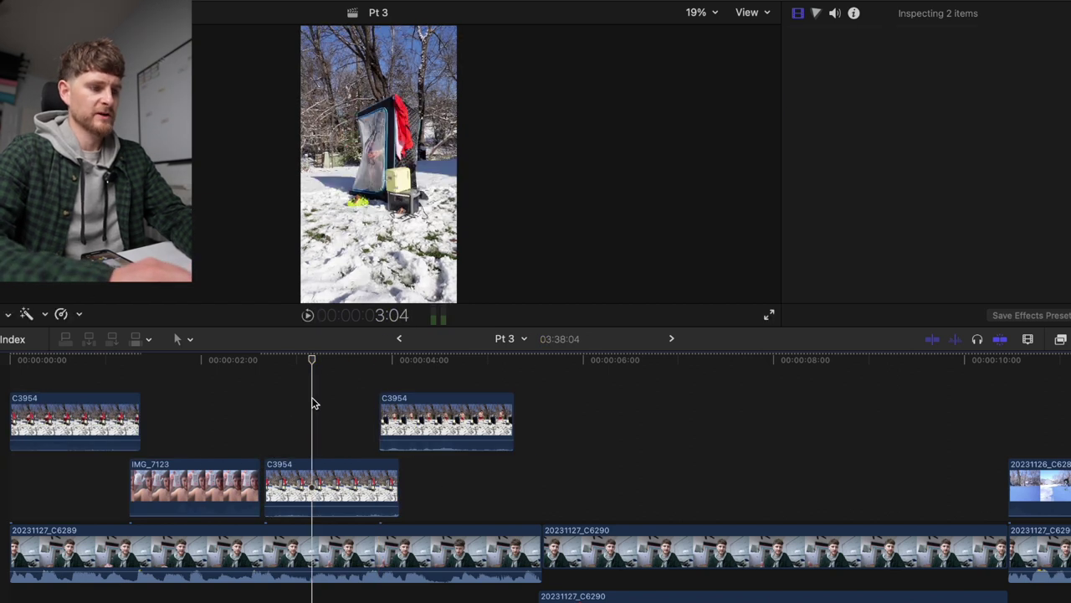
# Line up the four opening overlays back to back so they cover the whole 20231127_C6289 clip
pyautogui.moveTo(181, 472); pyautogui.dragTo(190, 475)
pyautogui.moveTo(327, 425); pyautogui.dragTo(337, 441)
pyautogui.moveTo(446, 418); pyautogui.dragTo(471, 444)
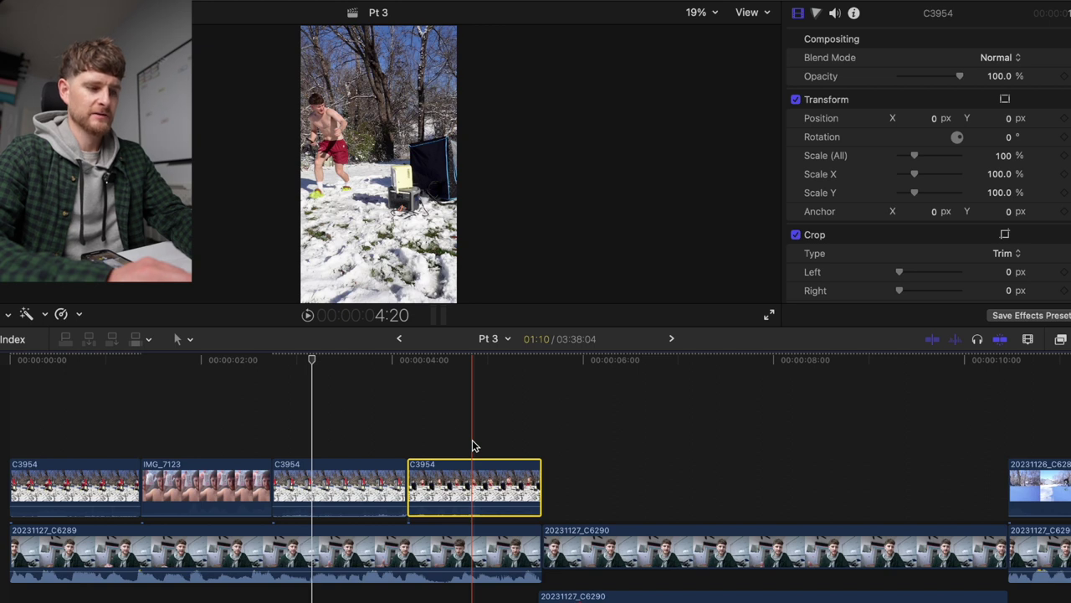
# Play the opening and extend IMG_7123's end slightly, trimming the start of the following C3954 overlay to match
pyautogui.click(9, 445)
pyautogui.press('space')
pyautogui.click(88, 473)
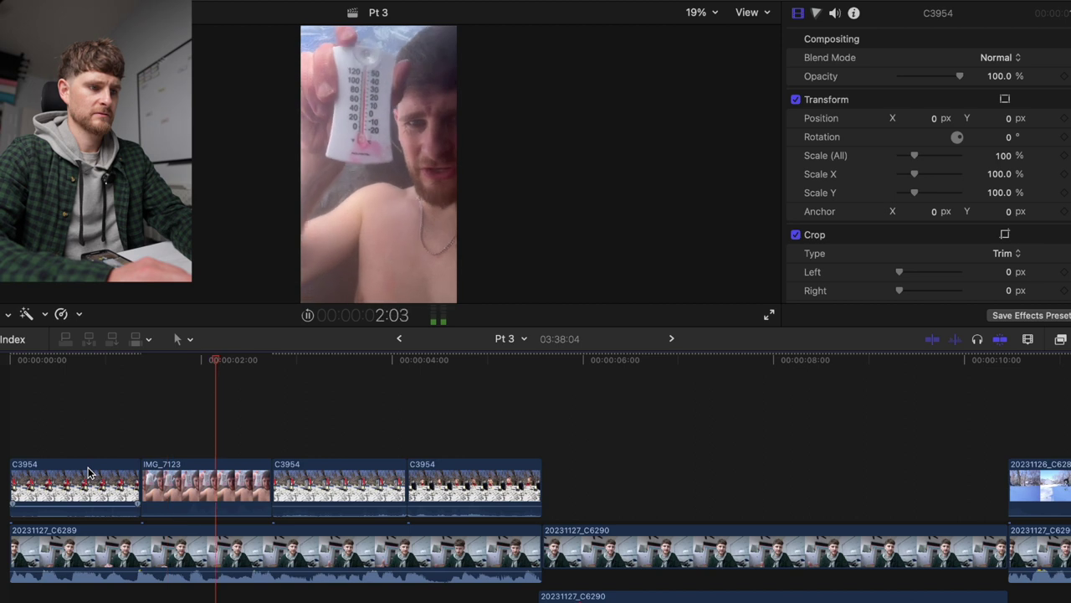
pyautogui.click(167, 444)
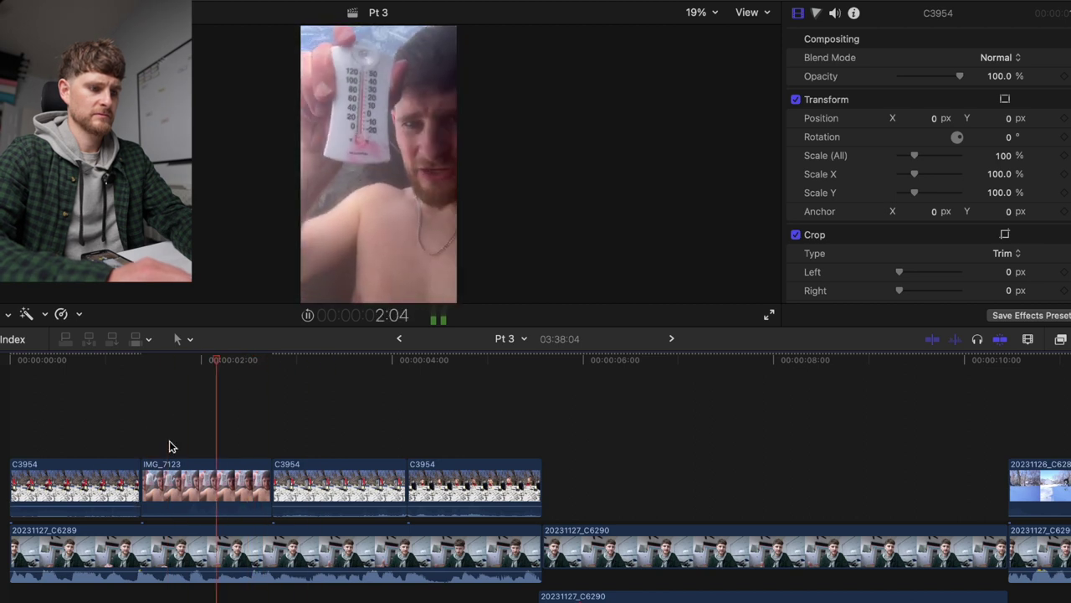
pyautogui.press('space')
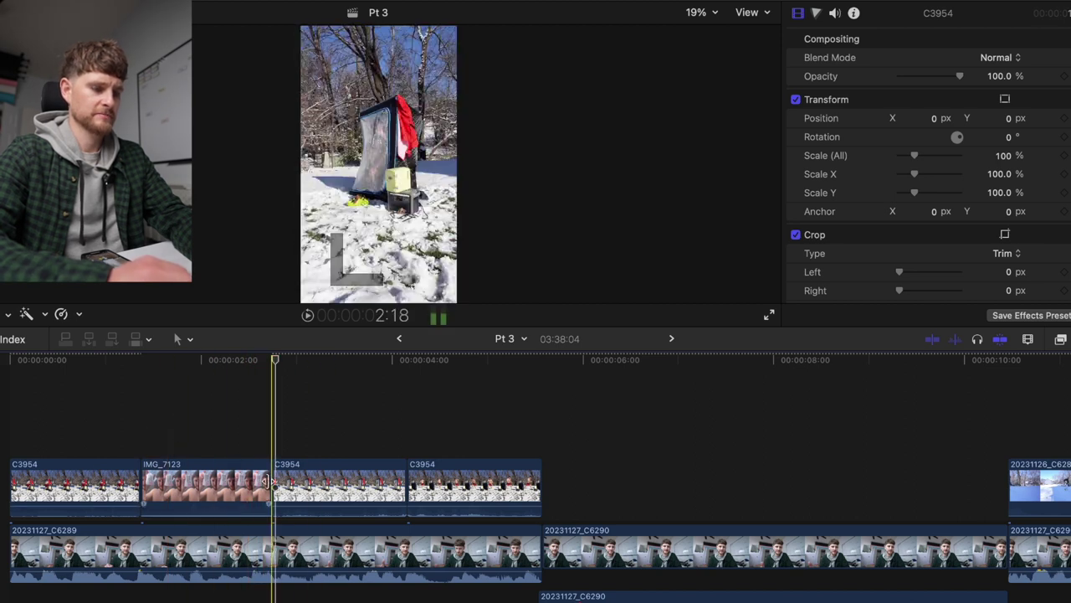
pyautogui.moveTo(268, 487); pyautogui.dragTo(274, 487)
pyautogui.moveTo(269, 422); pyautogui.dragTo(280, 424)
pyautogui.press('super+alt+Down')
pyautogui.press('space')
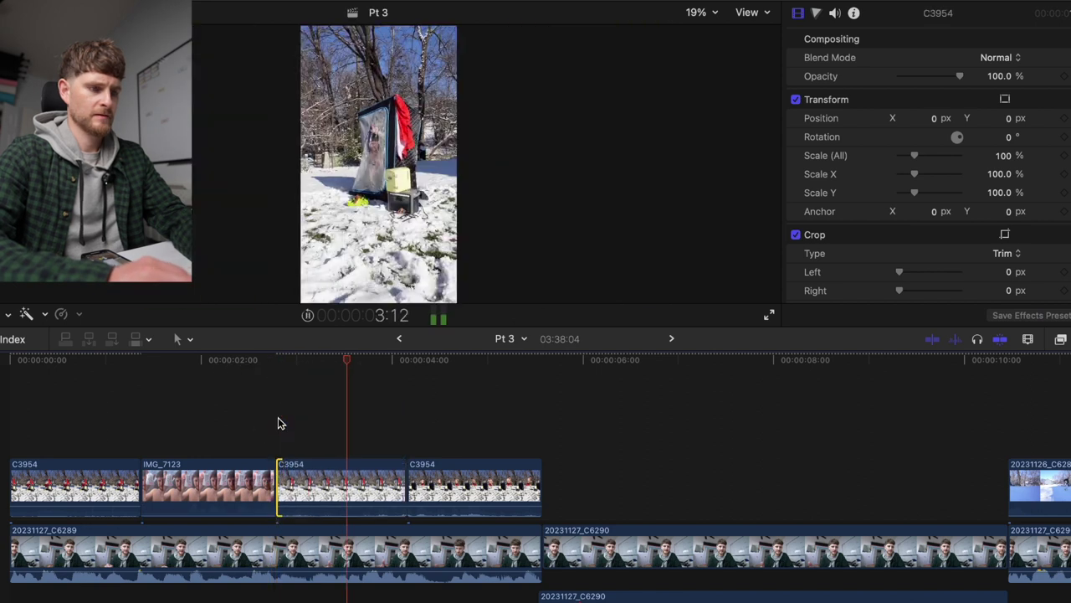
pyautogui.press('space')
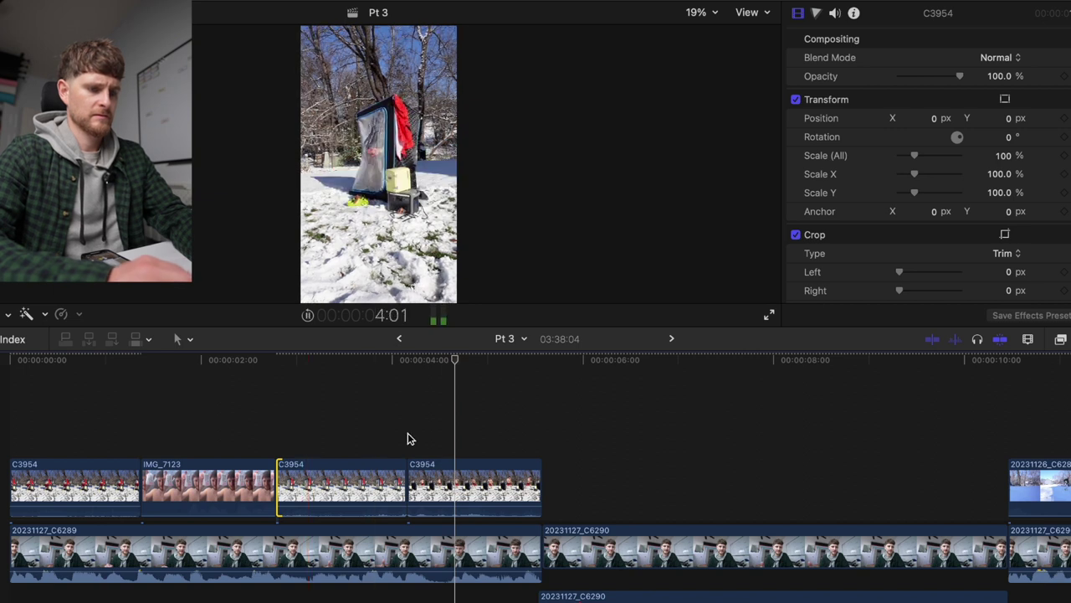
pyautogui.press('space')
# Scale the C3954 overlay that follows IMG_7123 up to 223%
pyautogui.click(343, 446)
pyautogui.click(342, 492)
pyautogui.press('space')
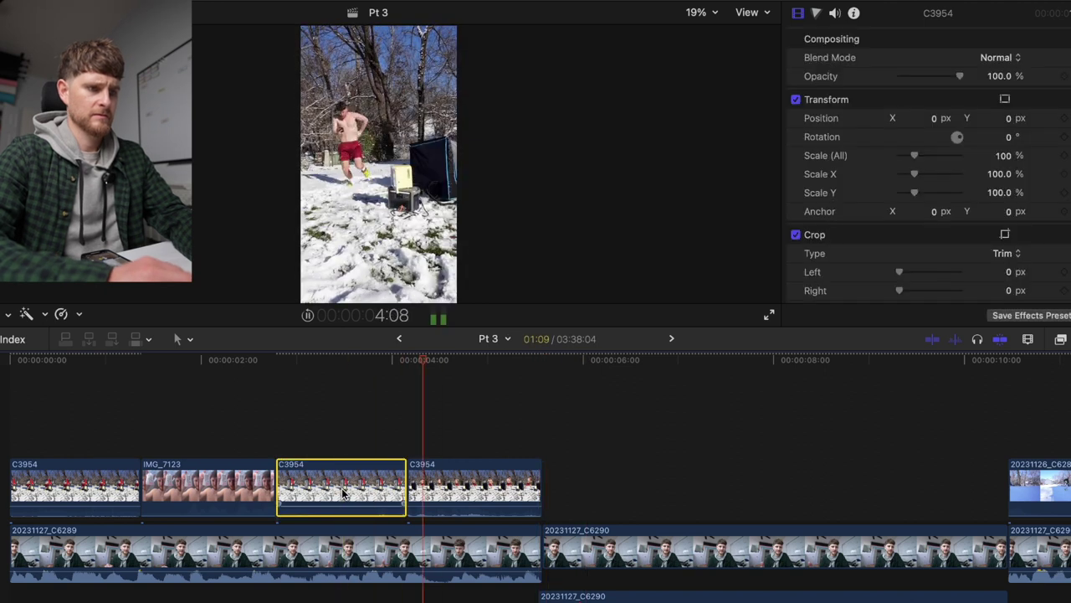
pyautogui.press('space')
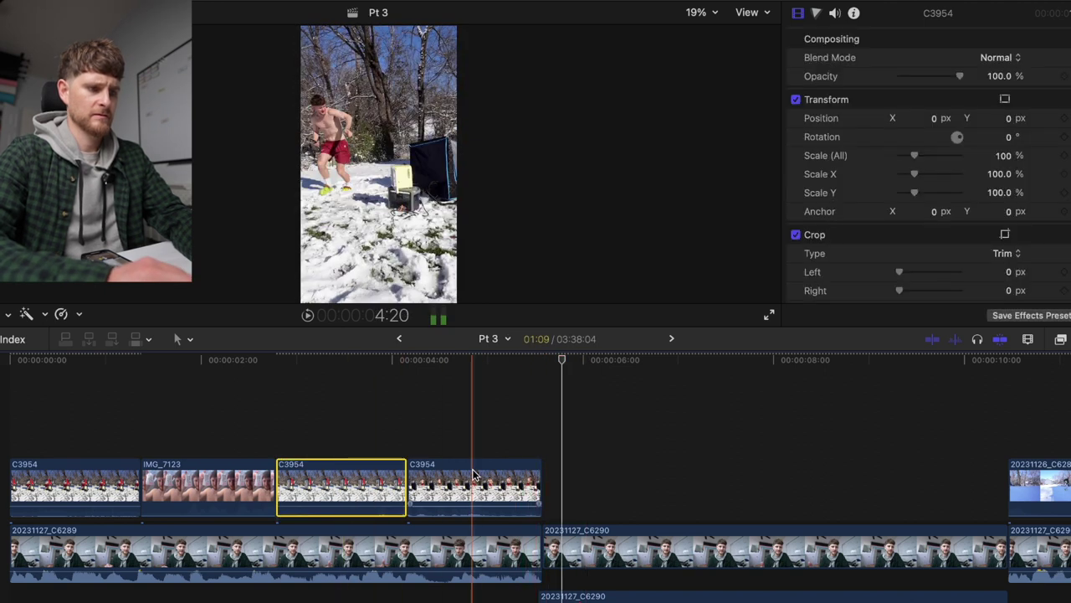
pyautogui.click(322, 439)
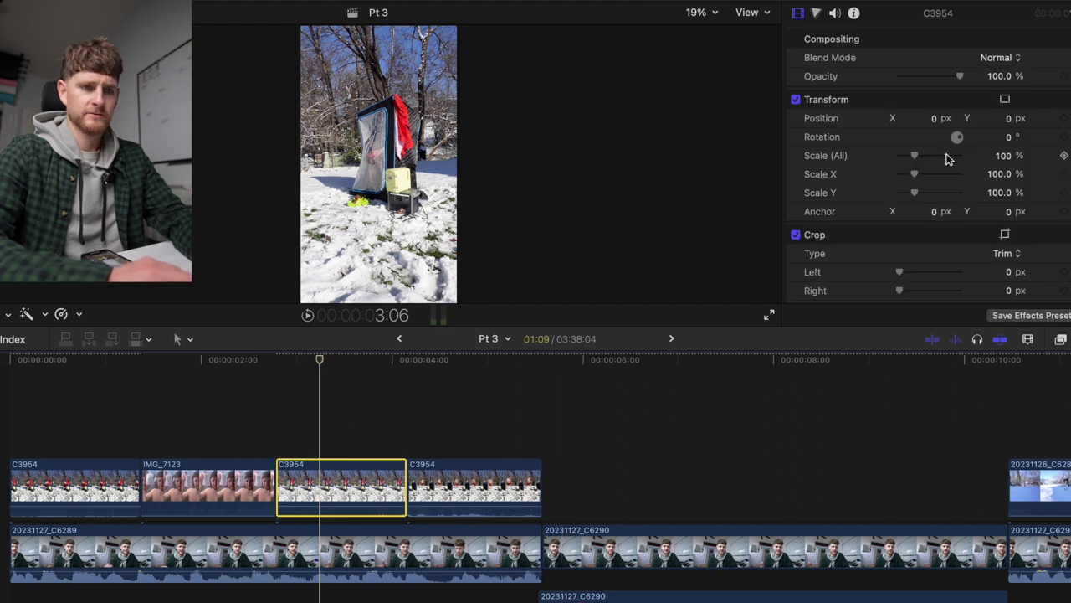
pyautogui.click(933, 156)
pyautogui.press('space')
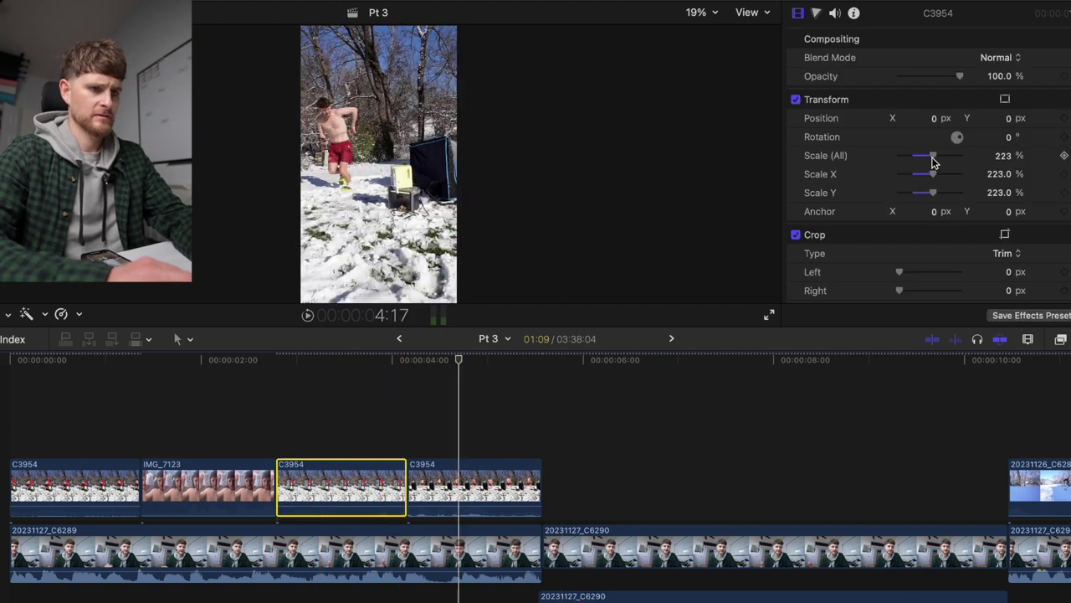
# Shift the enlarged C3954 overlay's X position to -65.5 px and play back the new framing
pyautogui.click(358, 395)
pyautogui.click(358, 497)
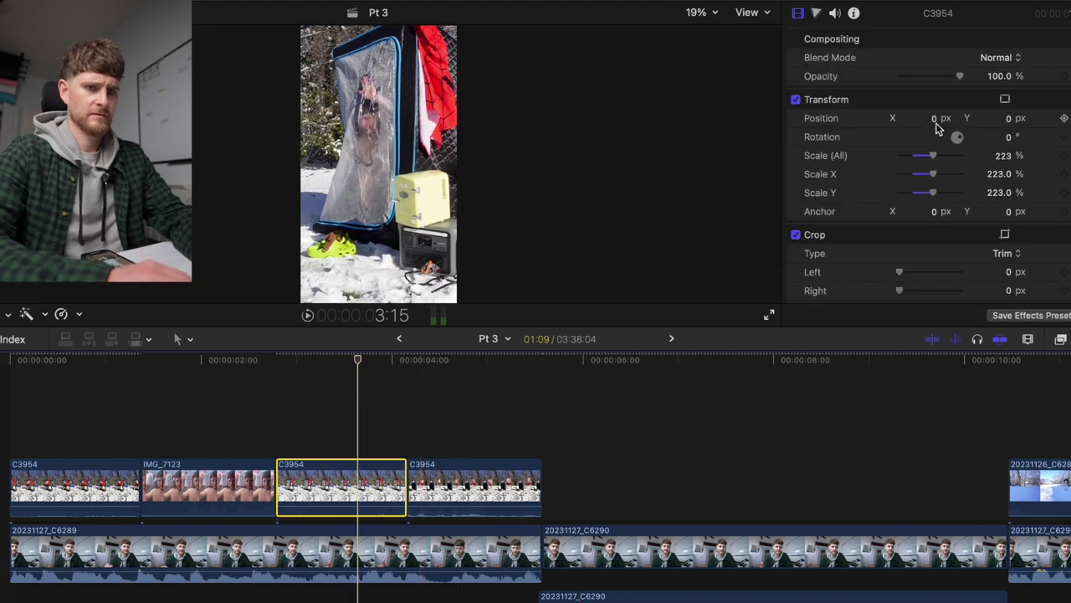
pyautogui.moveTo(935, 123); pyautogui.dragTo(880, 123)
pyautogui.press('space')
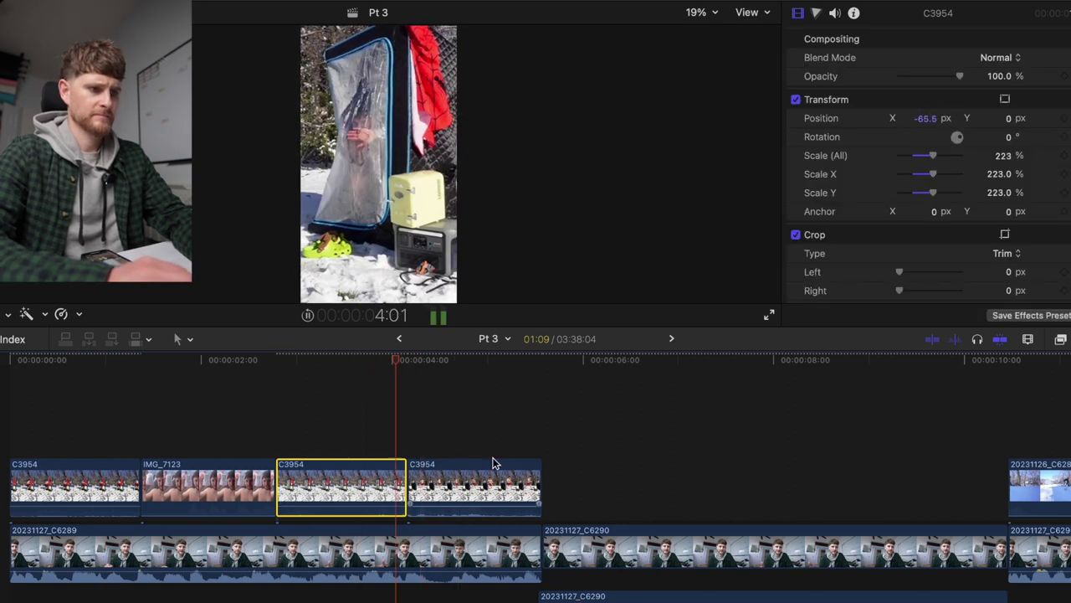
# Add a Basic Title over the talking-head clip after the opening overlays, shorten it to 04:21 so it ends at the 20231126_C6281 overlay, and select it
pyautogui.press('super+minus')
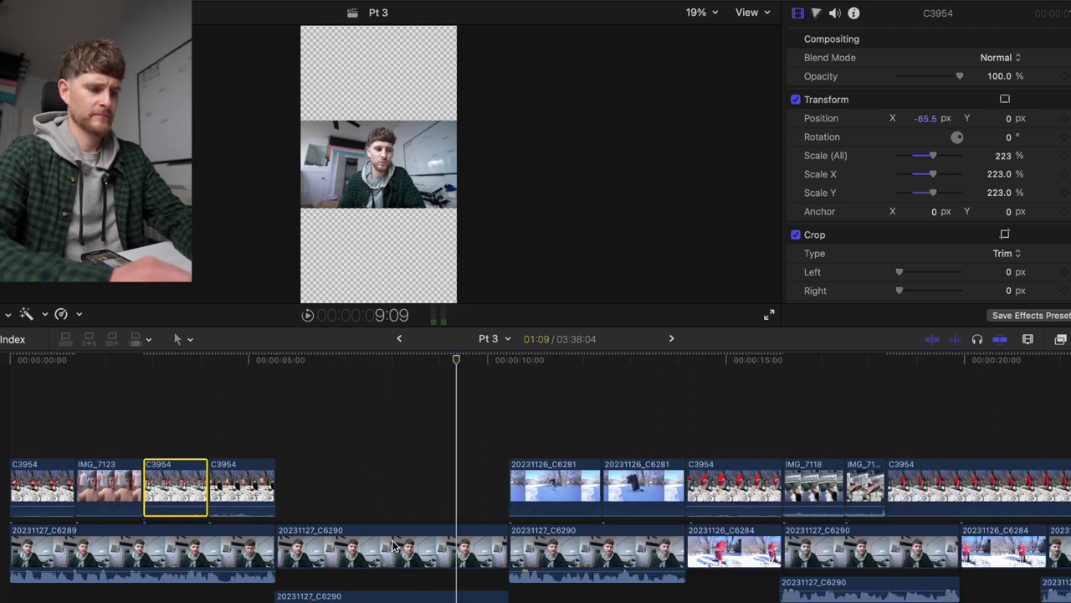
pyautogui.click(275, 425)
pyautogui.hotkey('ctrl', 't')
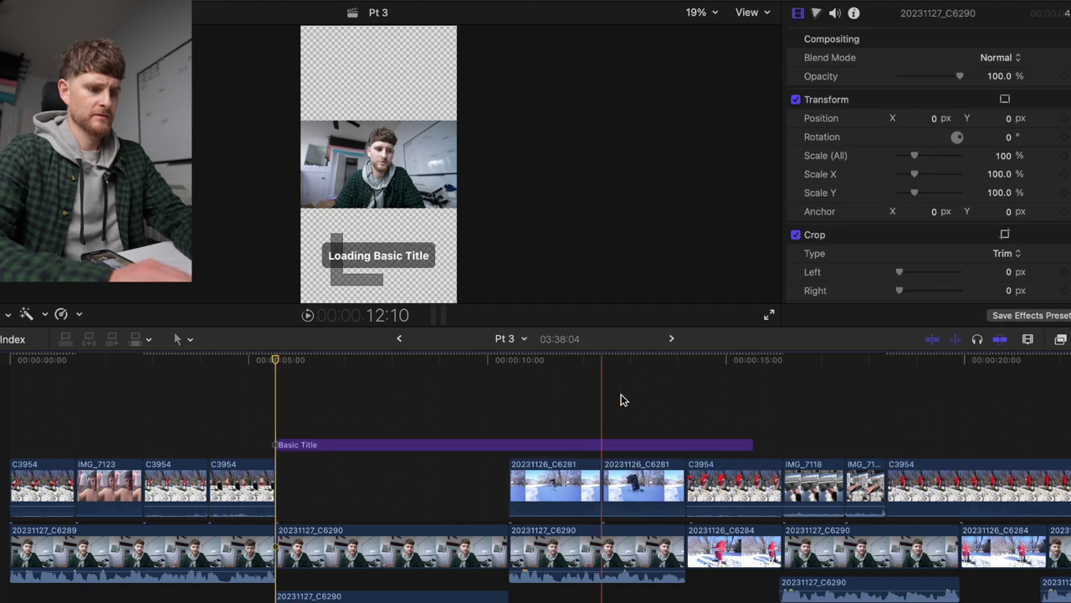
pyautogui.moveTo(751, 444); pyautogui.dragTo(507, 447)
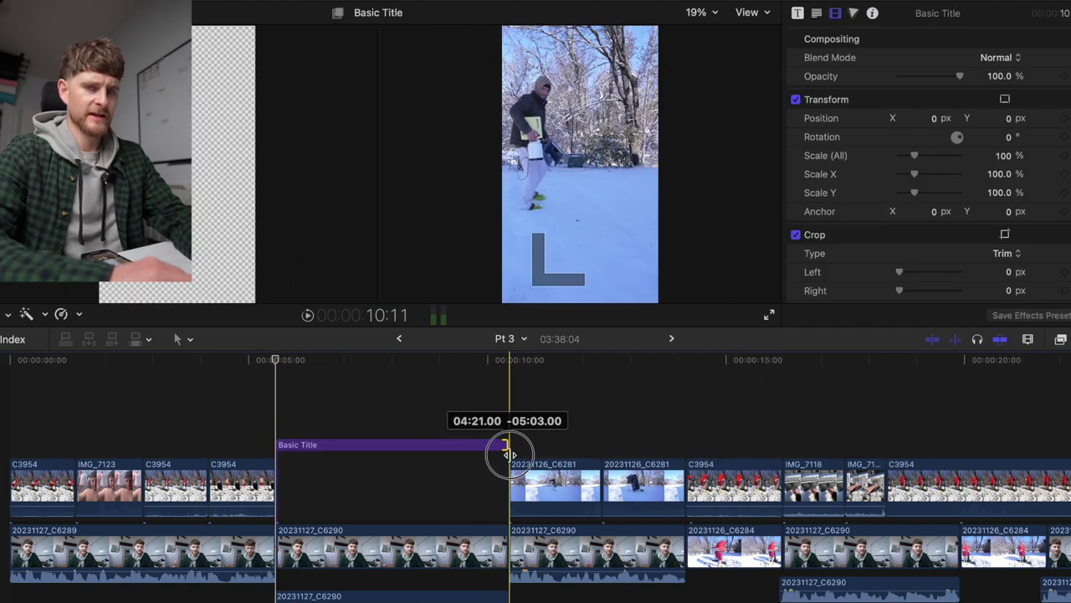
pyautogui.click(375, 477)
pyautogui.click(377, 512)
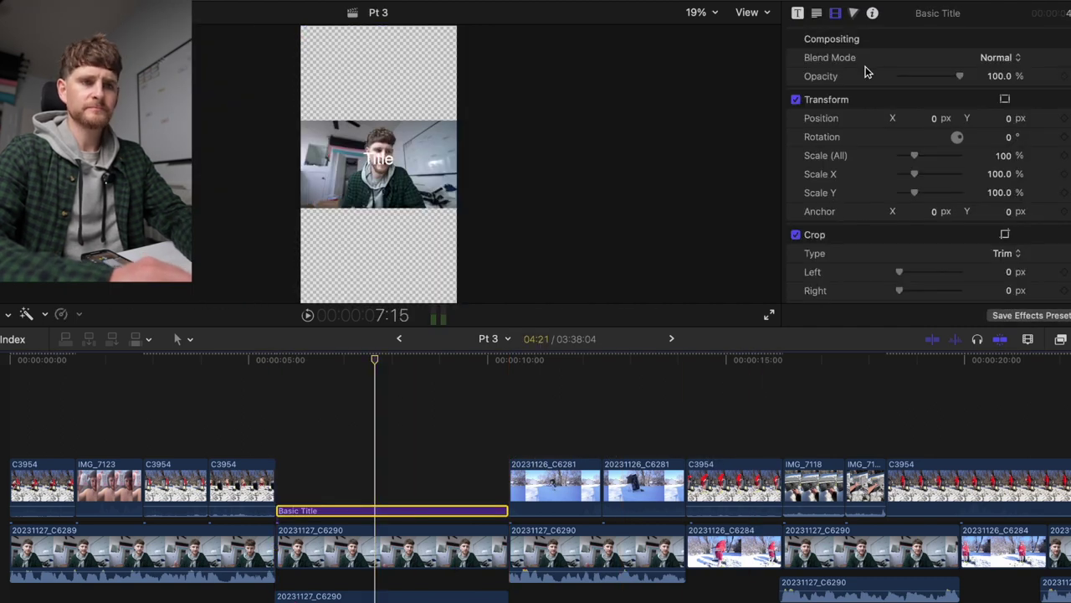
# Change the Basic Title's text to "Clips to be added"
pyautogui.click(816, 15)
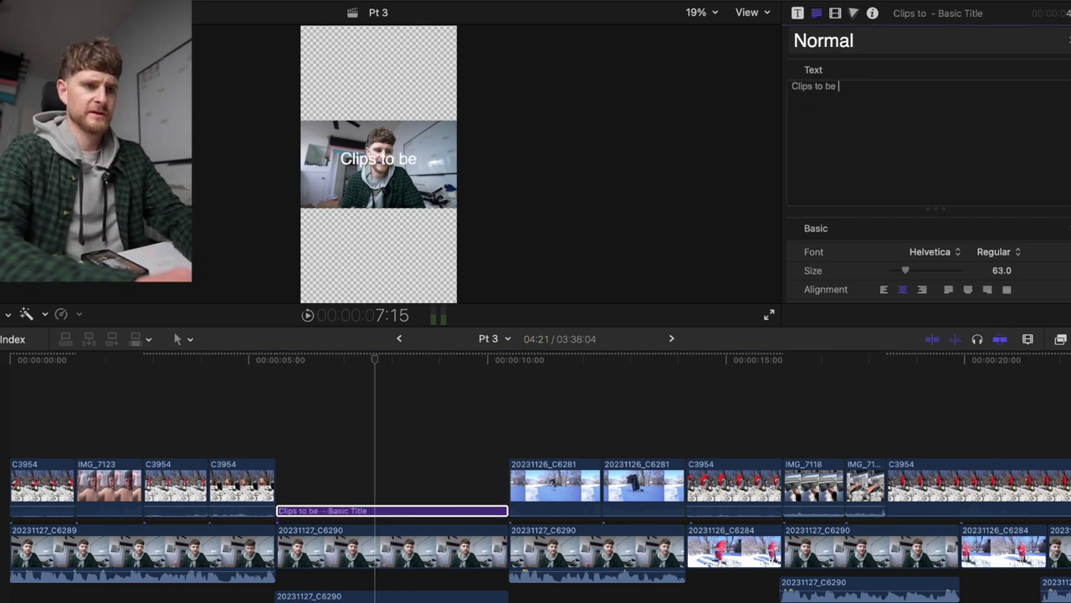
pyautogui.write('d')
pyautogui.click(485, 430)
# Play back and replay the clips after the title, checking the two 20231126_C6281 overlays and the C3954 overlay that follows them
pyautogui.press('space')
pyautogui.hscroll(3, 485, 427)
pyautogui.press('super+minus')
pyautogui.press('super+minus')
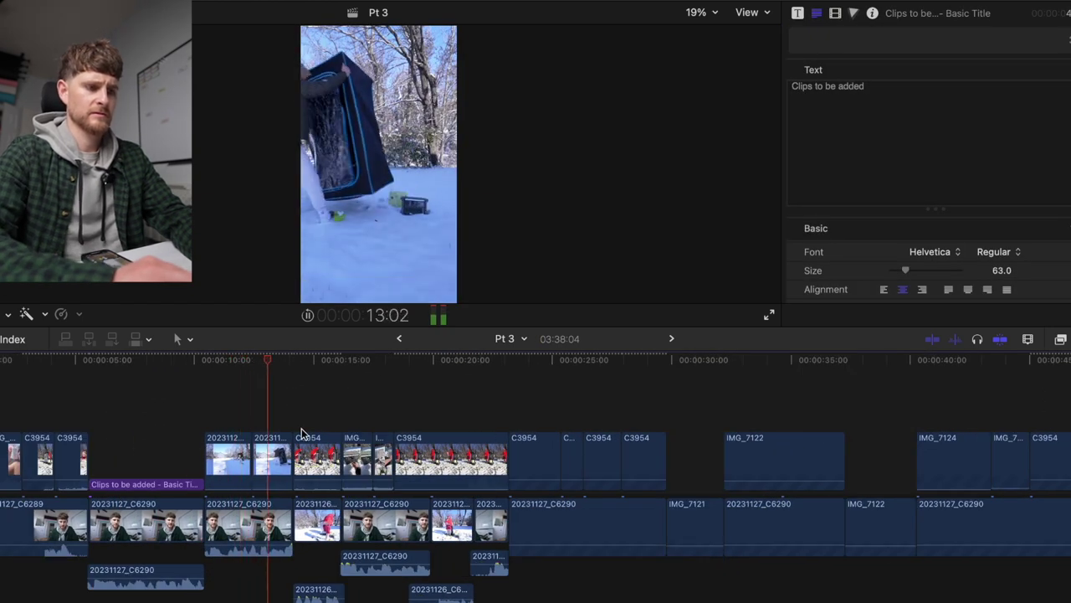
pyautogui.hscroll(-3, 301, 427)
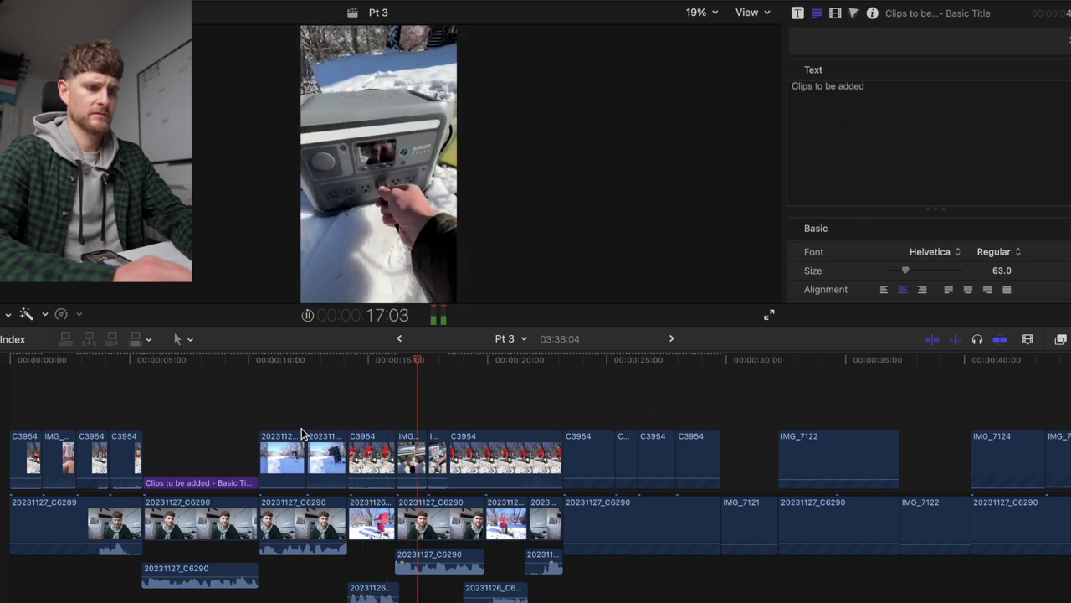
pyautogui.click(257, 423)
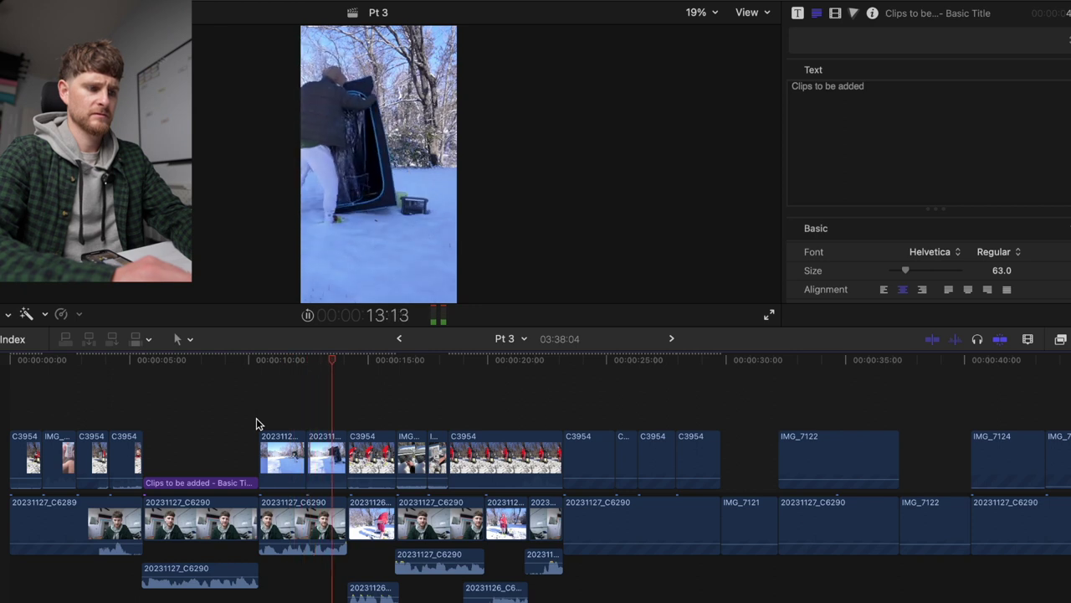
pyautogui.click(49, 407)
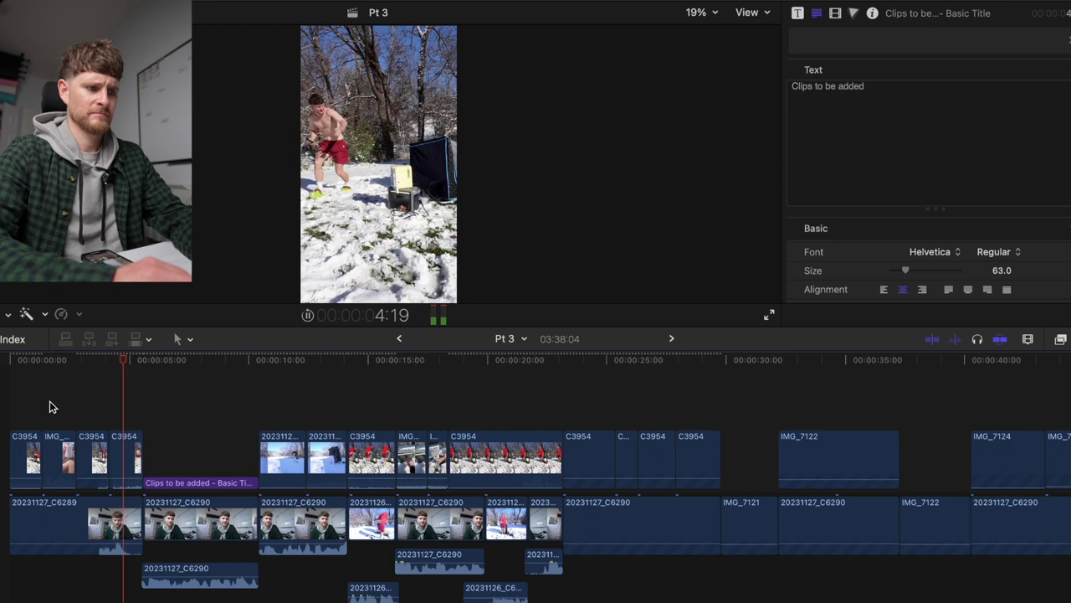
pyautogui.click(306, 393)
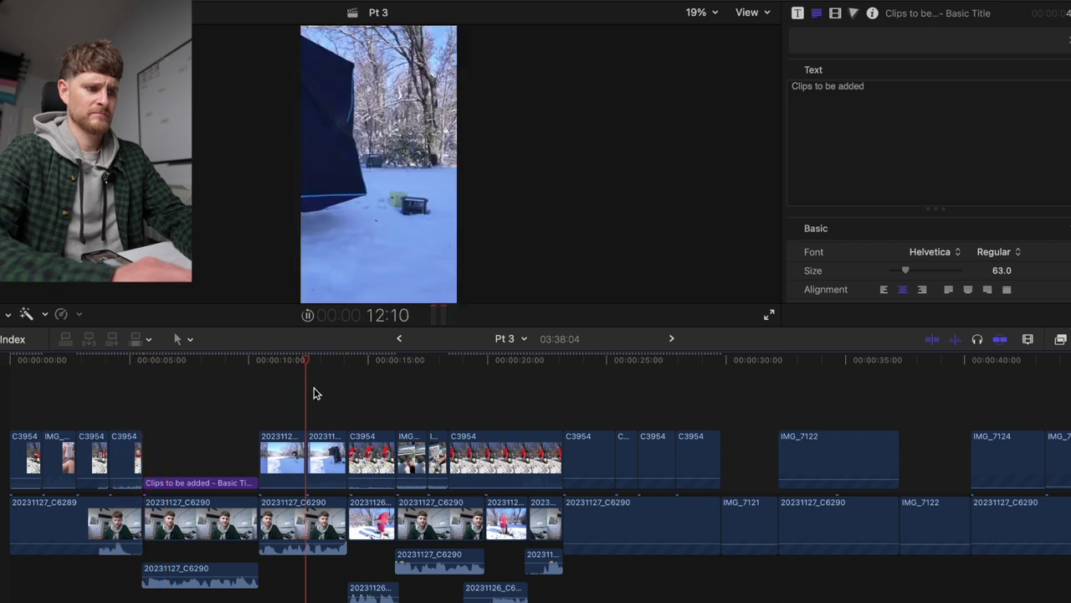
pyautogui.click(303, 391)
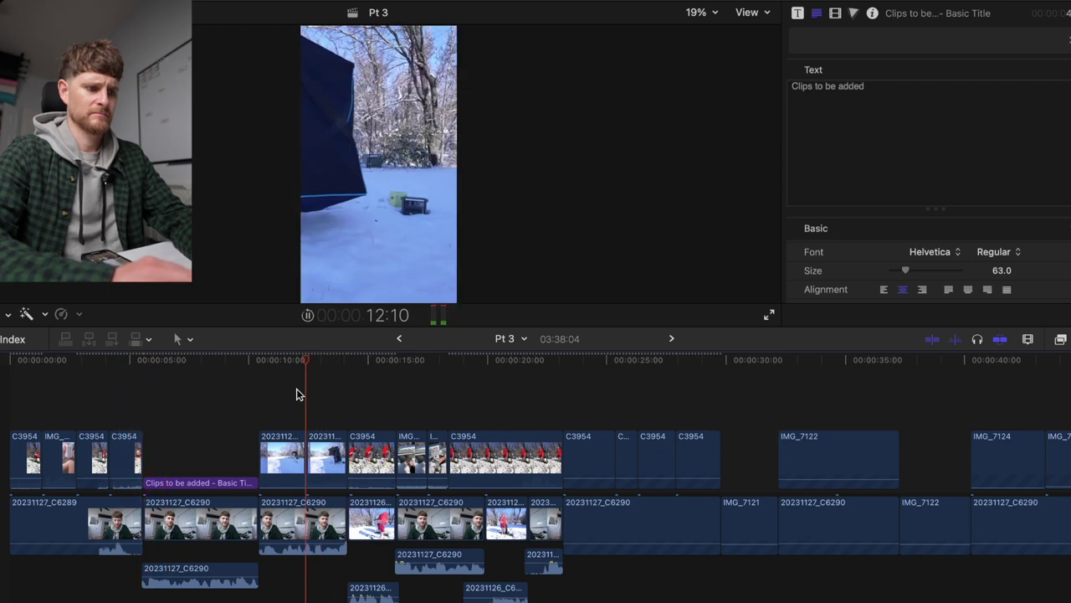
pyautogui.click(275, 391)
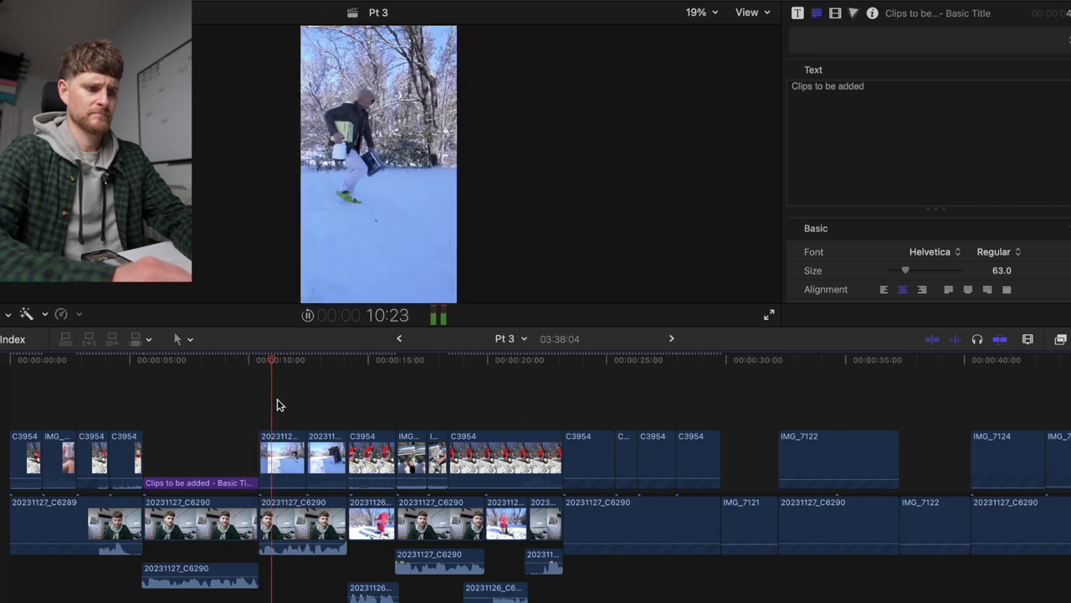
pyautogui.click(120, 429)
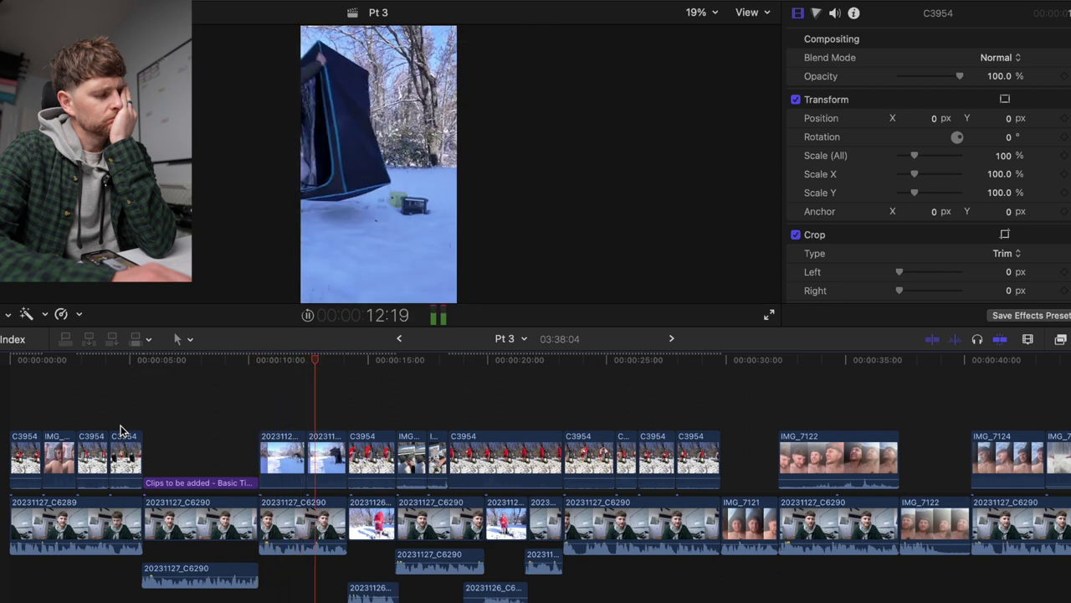
pyautogui.press('space')
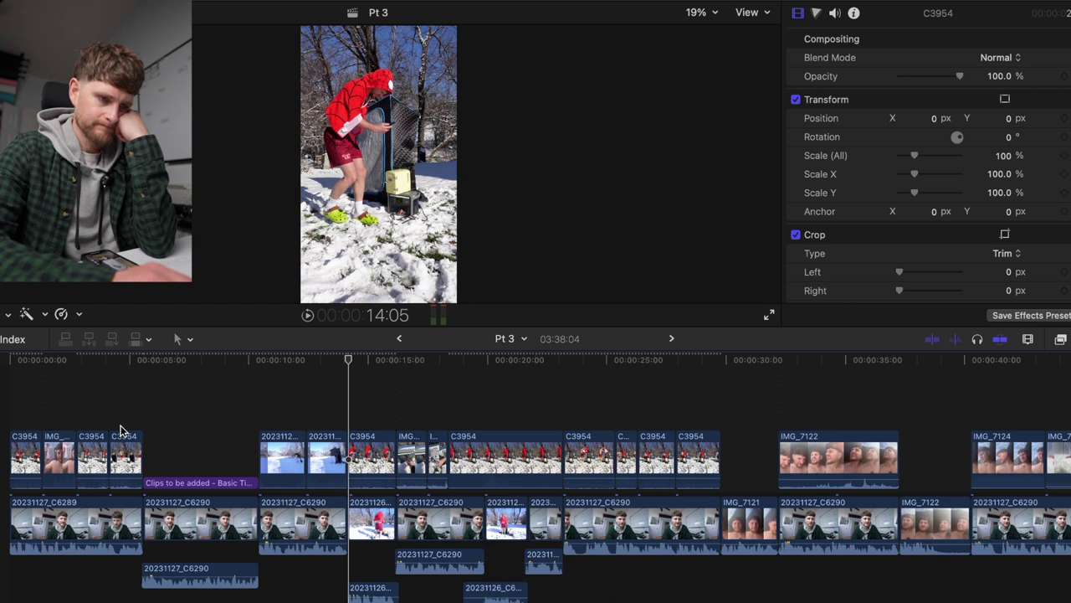
pyautogui.press('space')
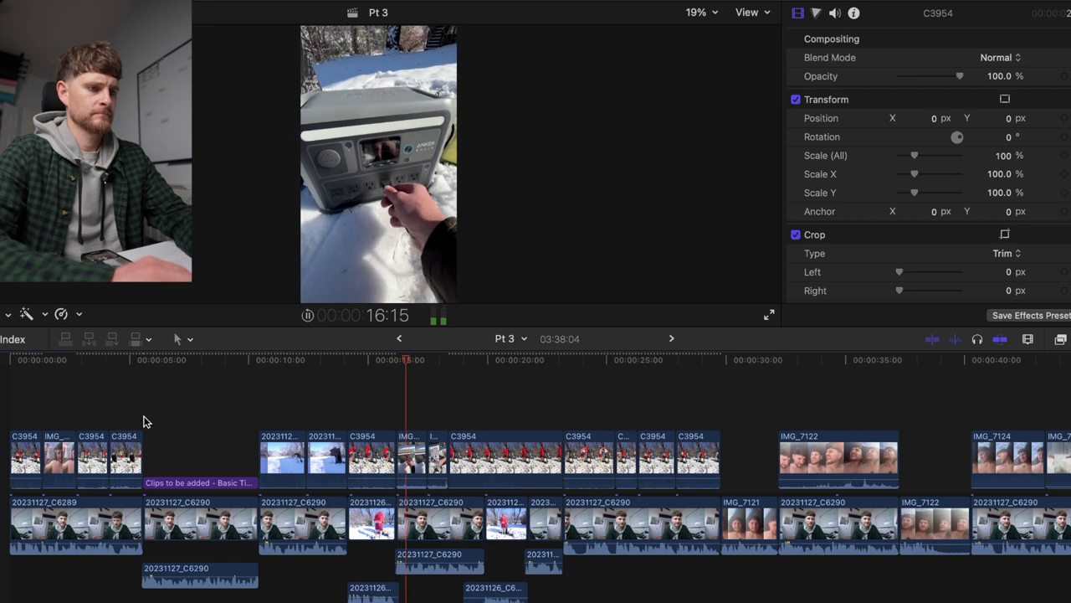
# Scale the C3954 overlay after the 20231126_C6281 clips to 193%, reposition it to X 497.6 px, Y -631.4 px, and play it back
pyautogui.click(350, 410)
pyautogui.press('space')
pyautogui.click(375, 454)
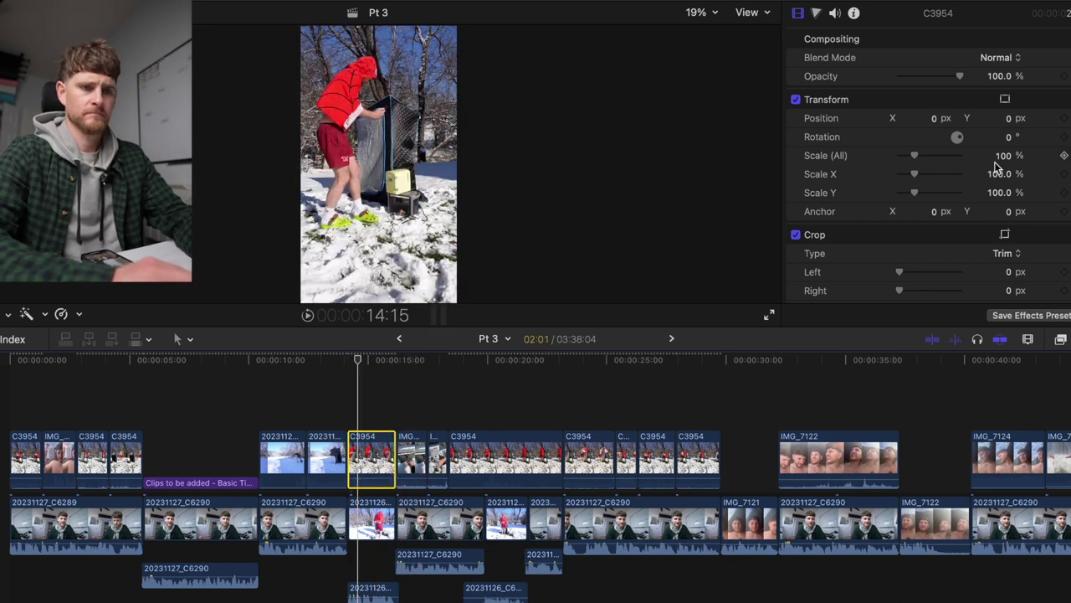
pyautogui.click(927, 159)
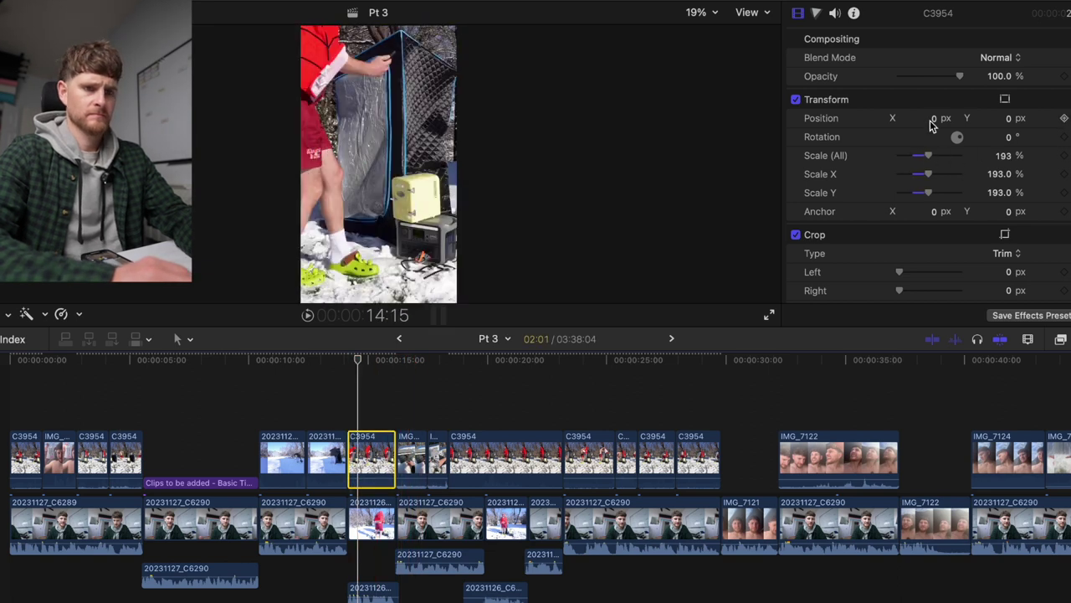
pyautogui.moveTo(933, 122); pyautogui.dragTo(935, 124)
pyautogui.moveTo(1009, 125); pyautogui.dragTo(1010, 123)
pyautogui.press('space')
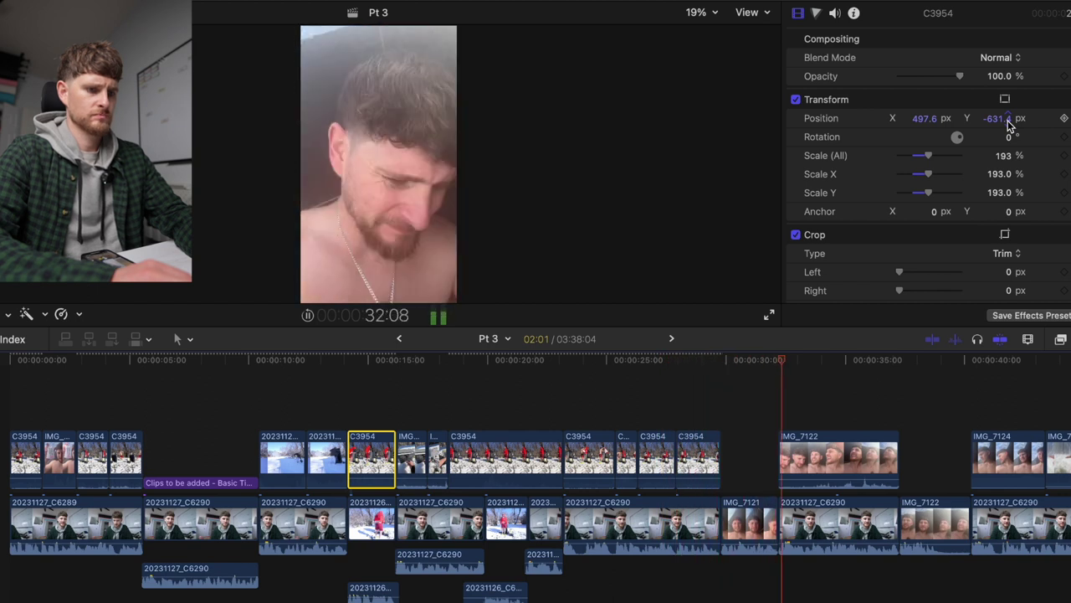
# Play the rest of the edit to the gap after the second IMG_7130 section, checking the overlays and talking-head clips
pyautogui.hscroll(5, 796, 481)
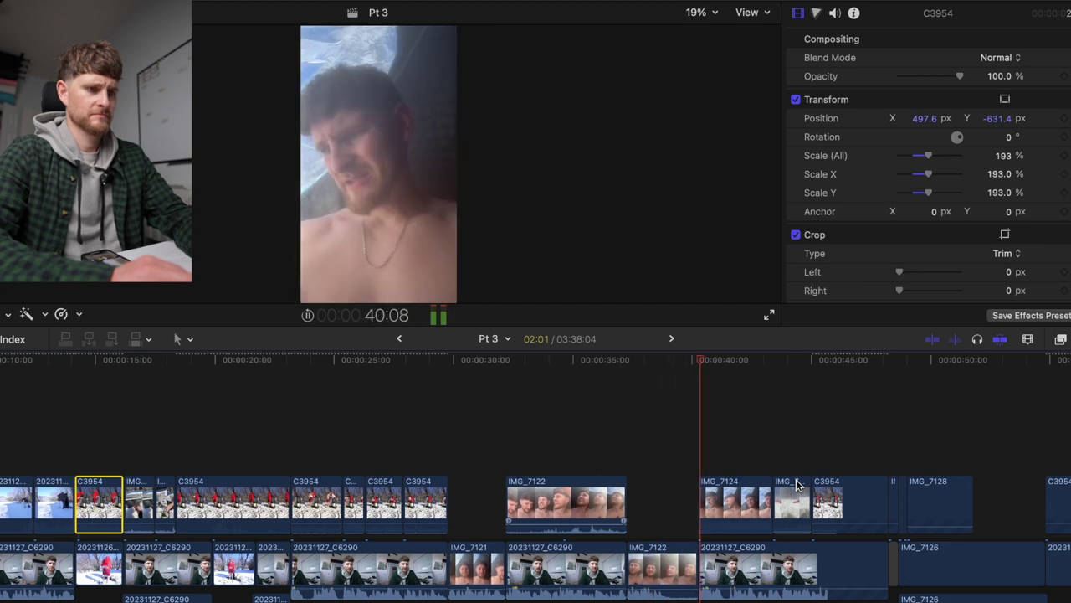
pyautogui.hscroll(2, 796, 484)
pyautogui.scroll(-1, 796, 483)
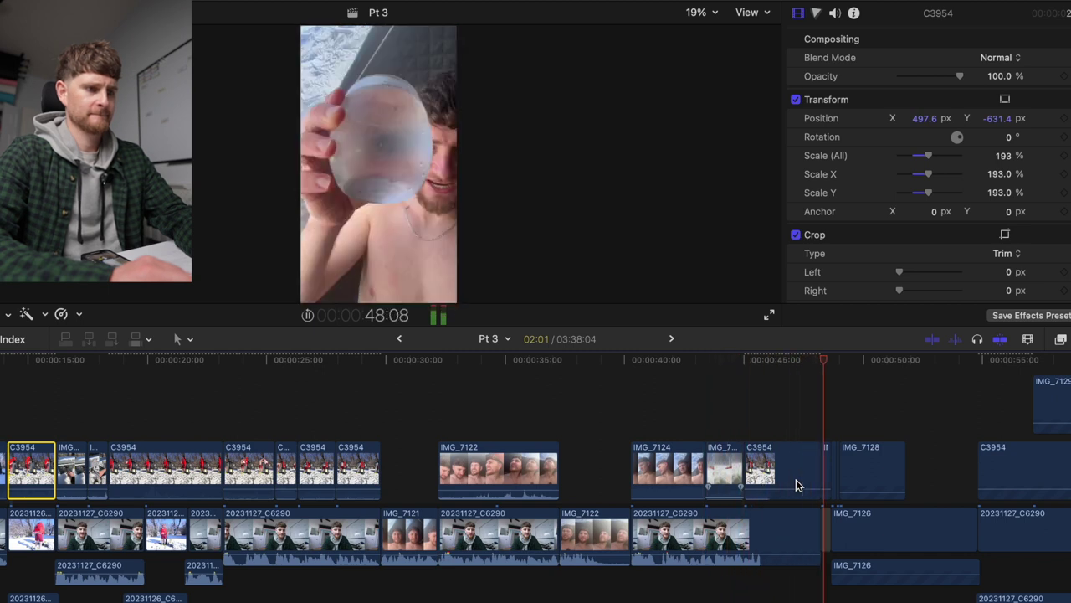
pyautogui.hscroll(3, 796, 484)
pyautogui.scroll(-1, 796, 483)
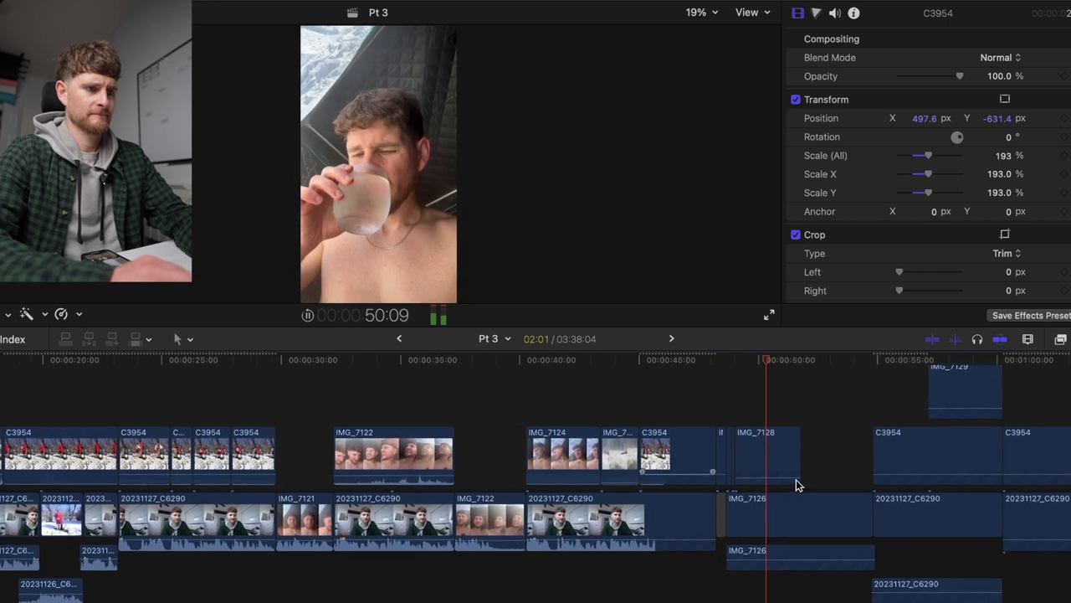
pyautogui.hscroll(5, 796, 483)
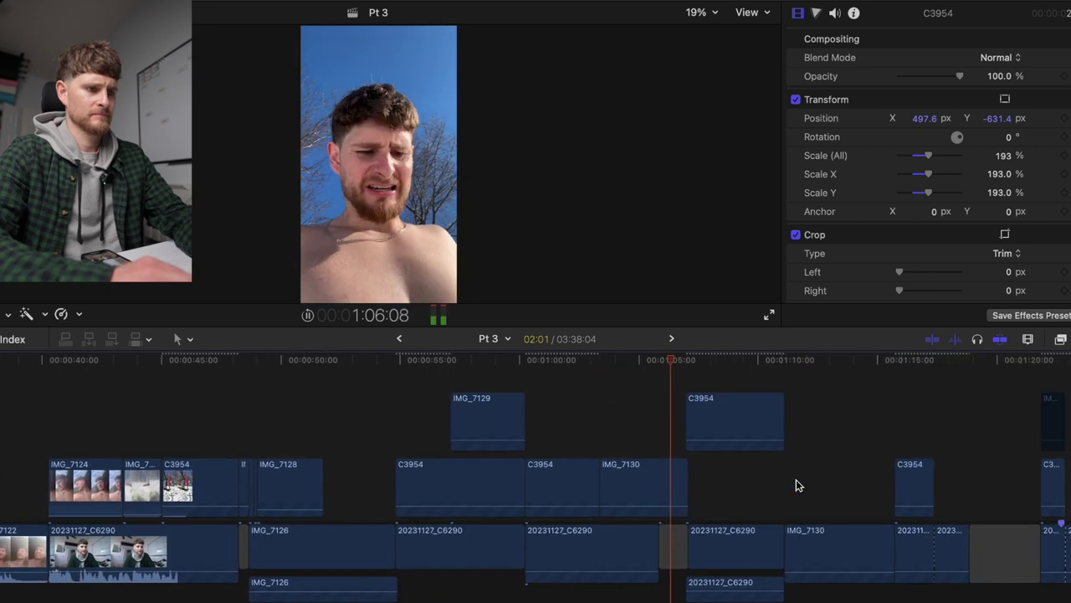
pyautogui.press('space')
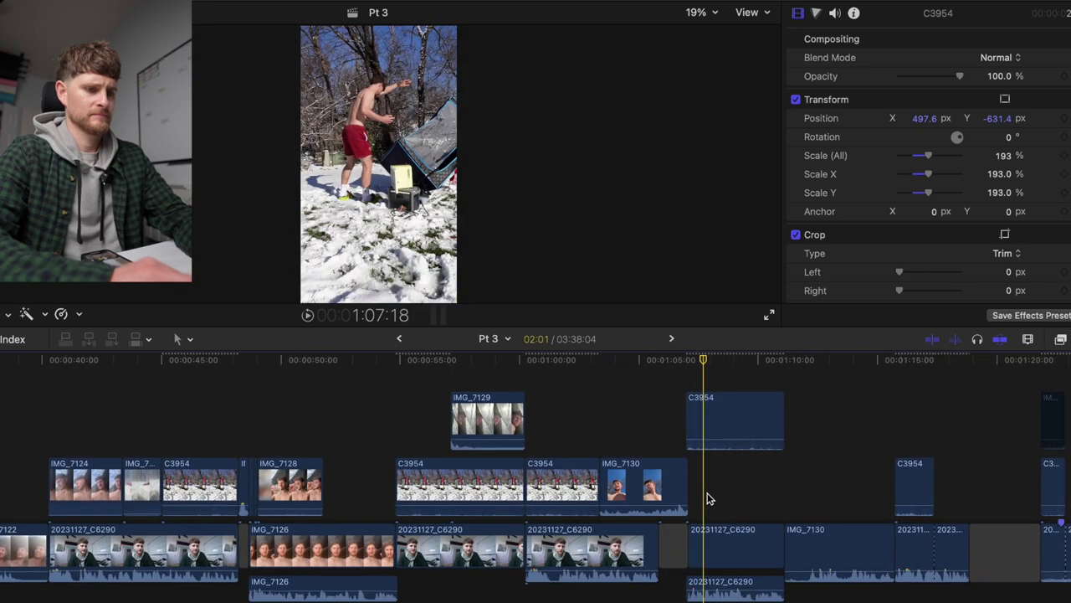
pyautogui.scroll(-3, 708, 497)
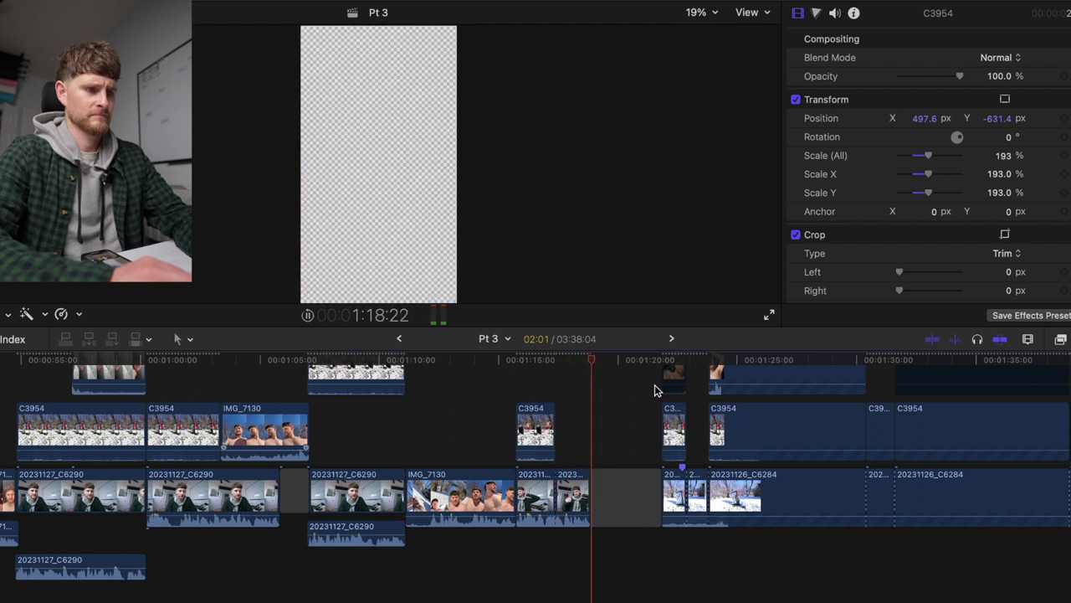
# Replay the end of the main-storyline IMG_7130 clip, then delete the C3954 overlay and the two talking-head clips before the gap
pyautogui.click(555, 443)
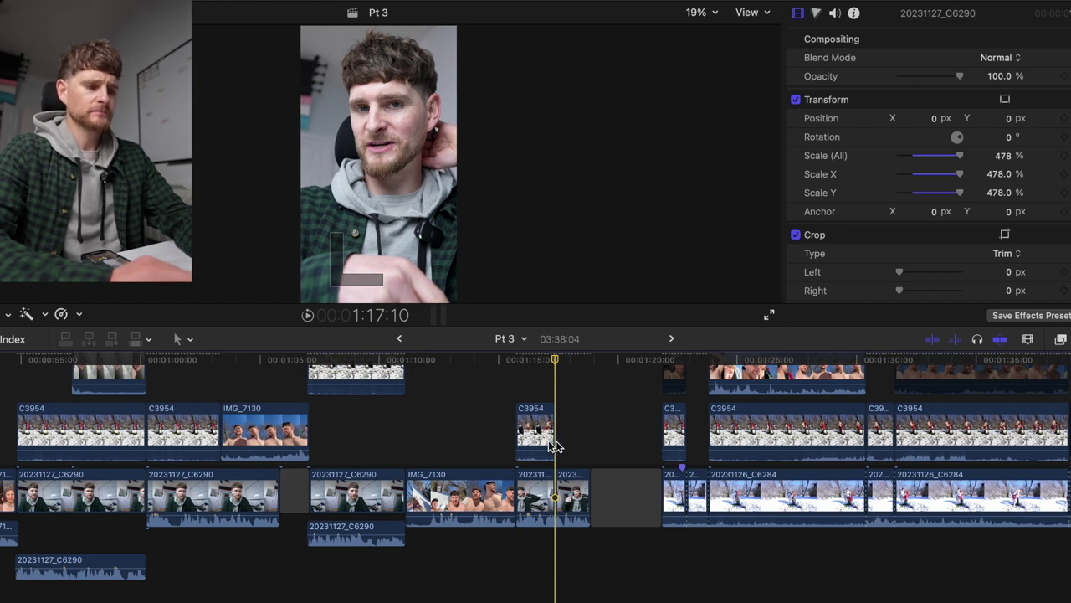
pyautogui.click(494, 431)
pyautogui.press('space')
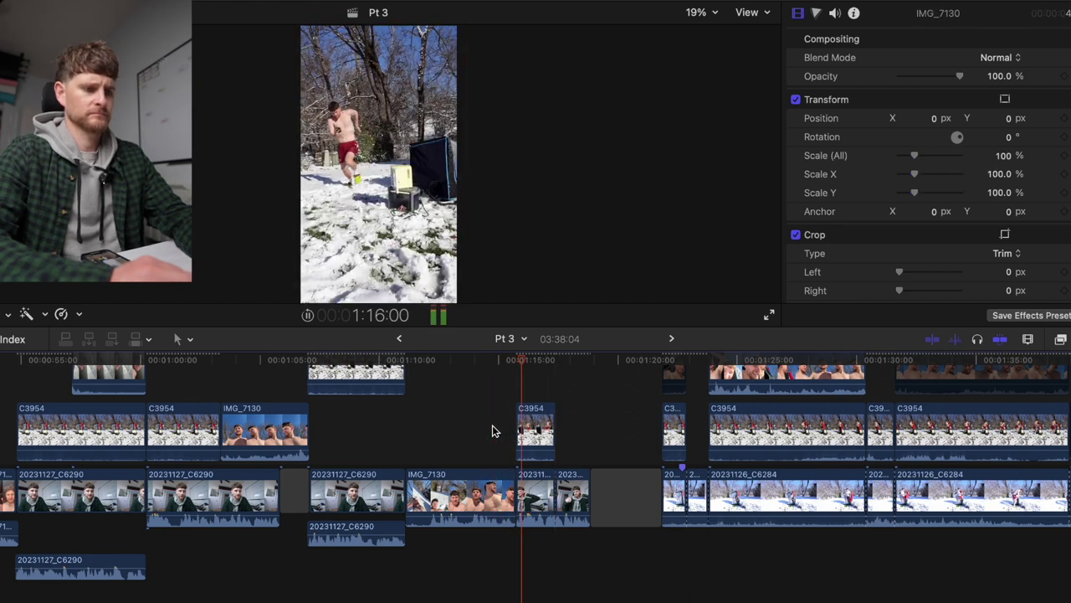
pyautogui.press('space')
pyautogui.press('space')
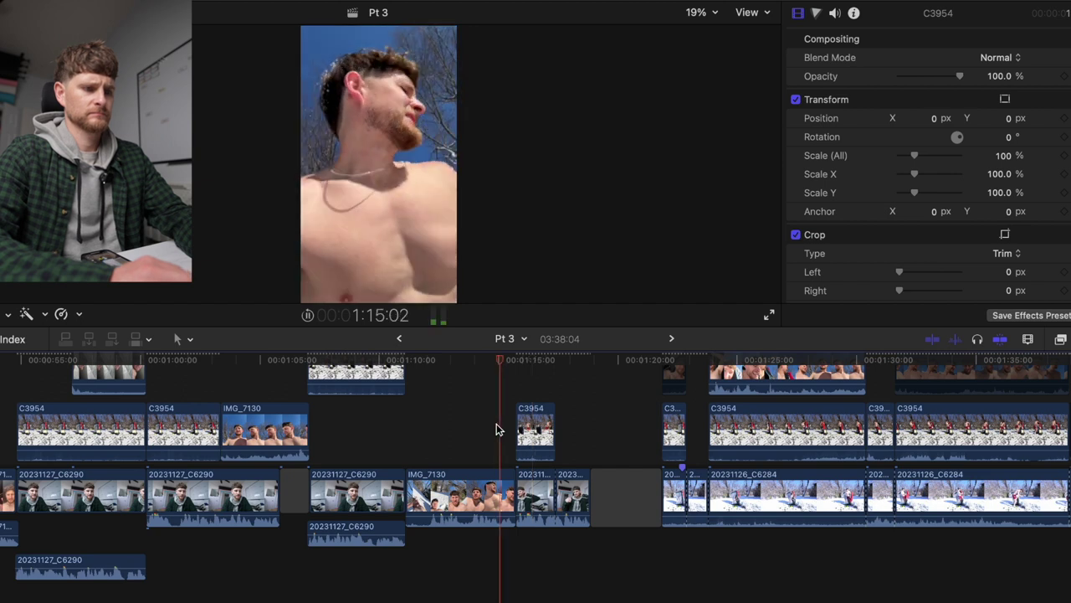
pyautogui.moveTo(514, 408); pyautogui.dragTo(567, 530)
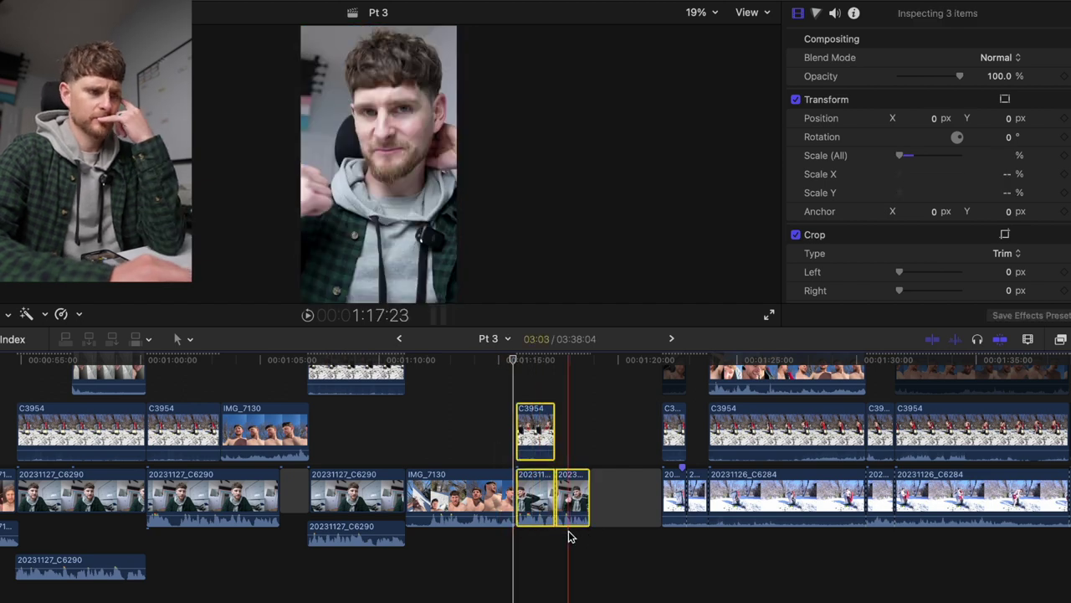
pyautogui.press('Delete')
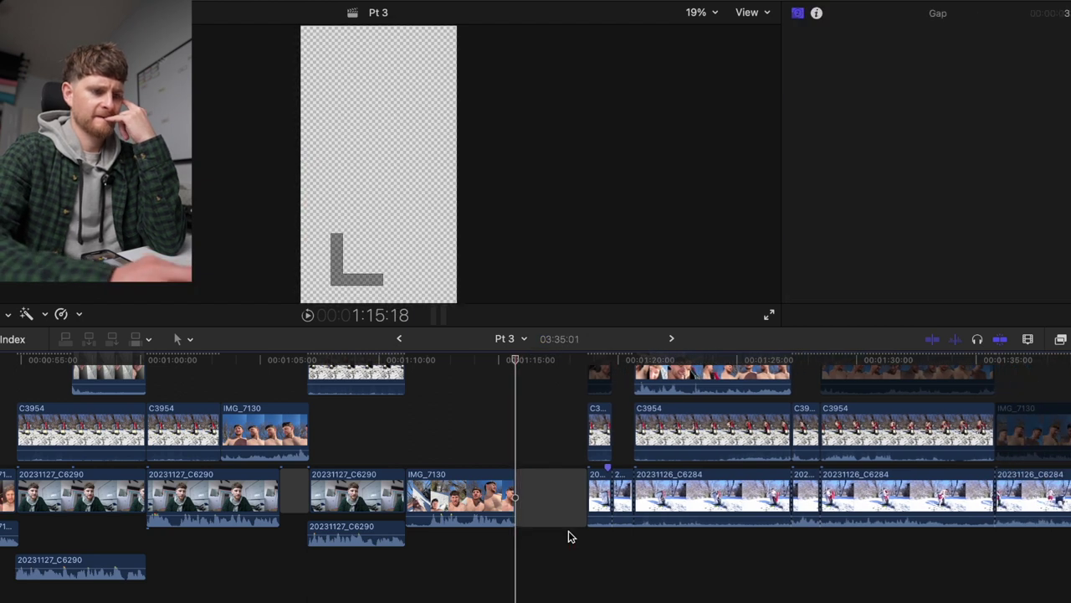
# Place a green iMovie generator above all clips from the timeline start to 01:15:18 and select its full length as a range
pyautogui.hscroll(-10, 568, 530)
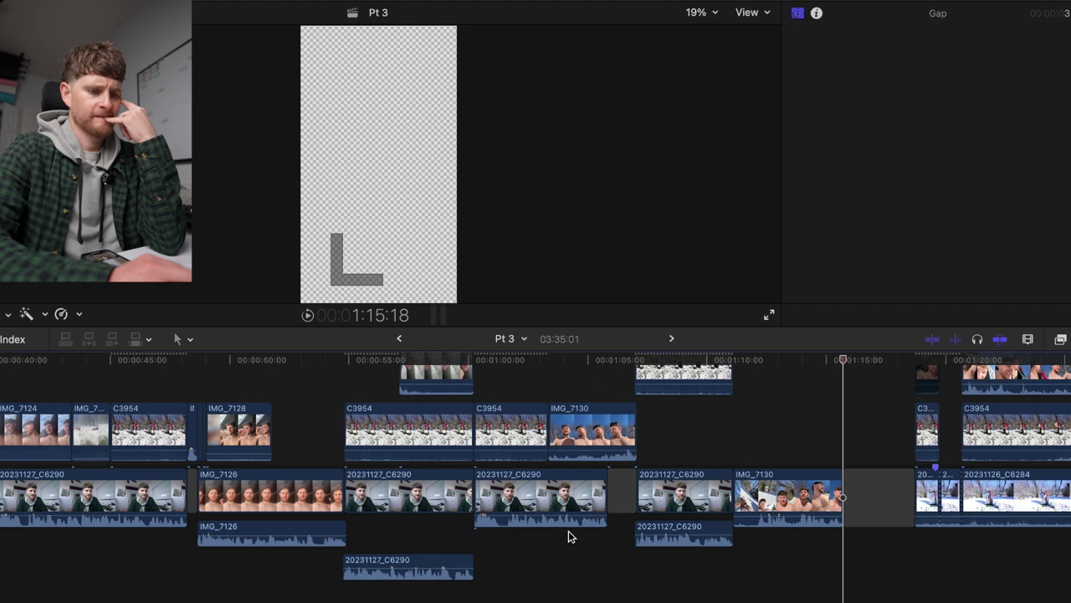
pyautogui.press('super+minus')
pyautogui.press('super+minus')
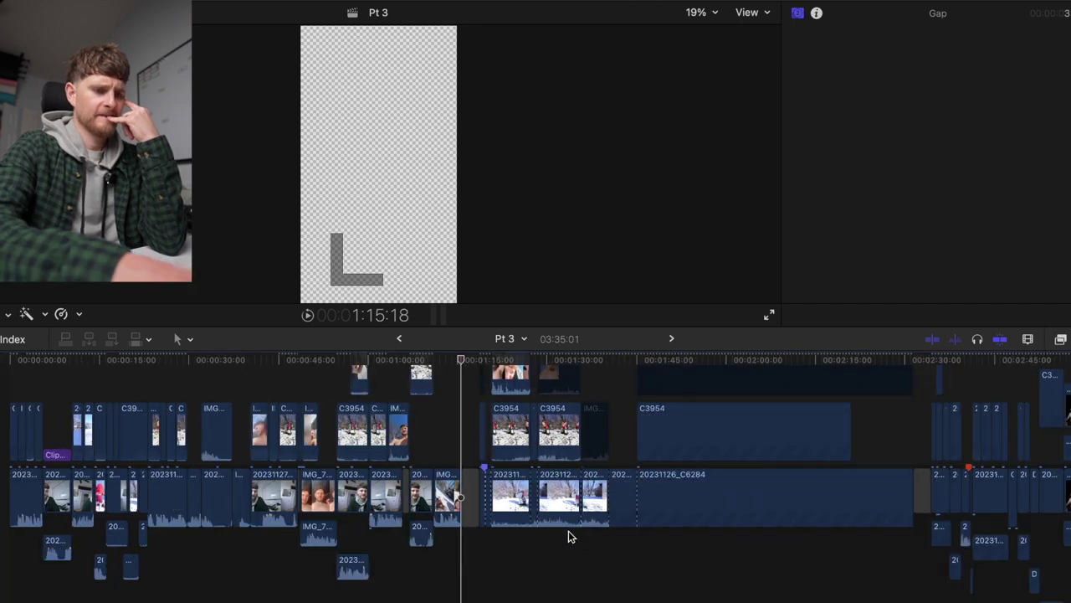
pyautogui.scroll(5, 568, 531)
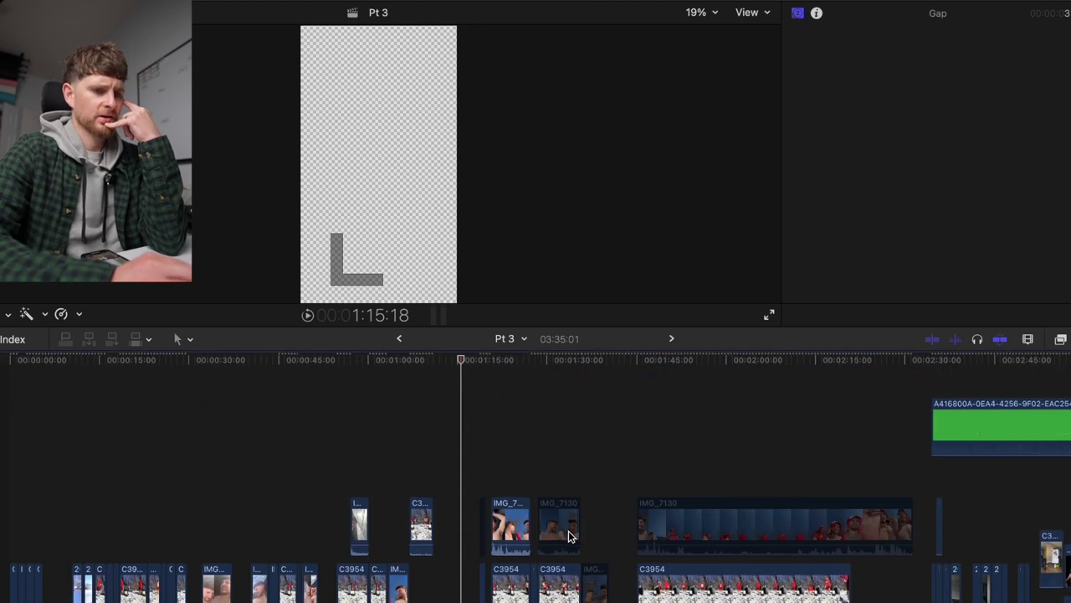
pyautogui.click(949, 1)
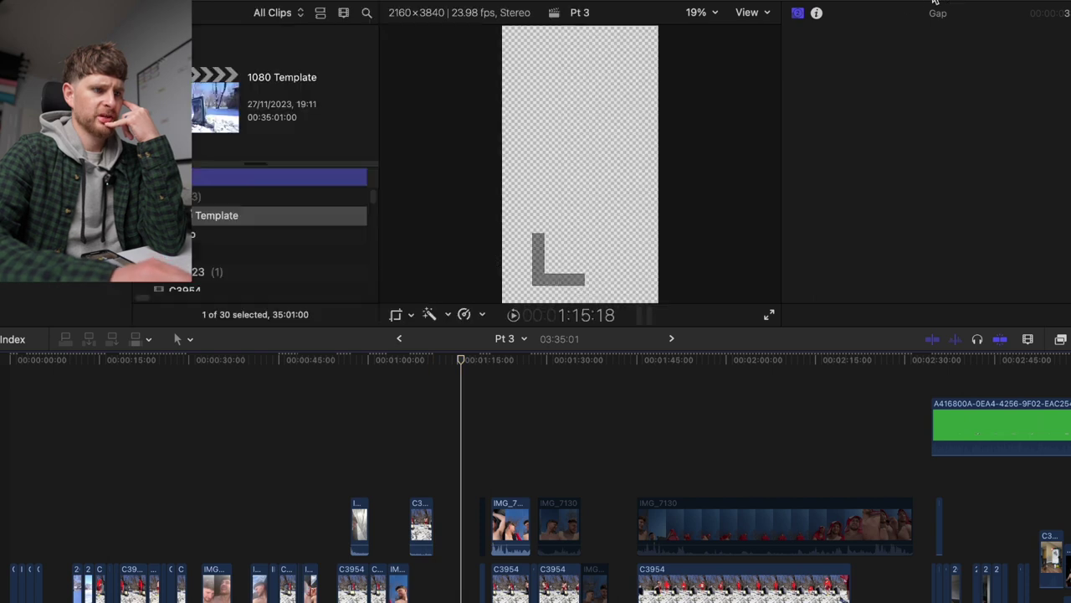
pyautogui.press('alt+super+1')
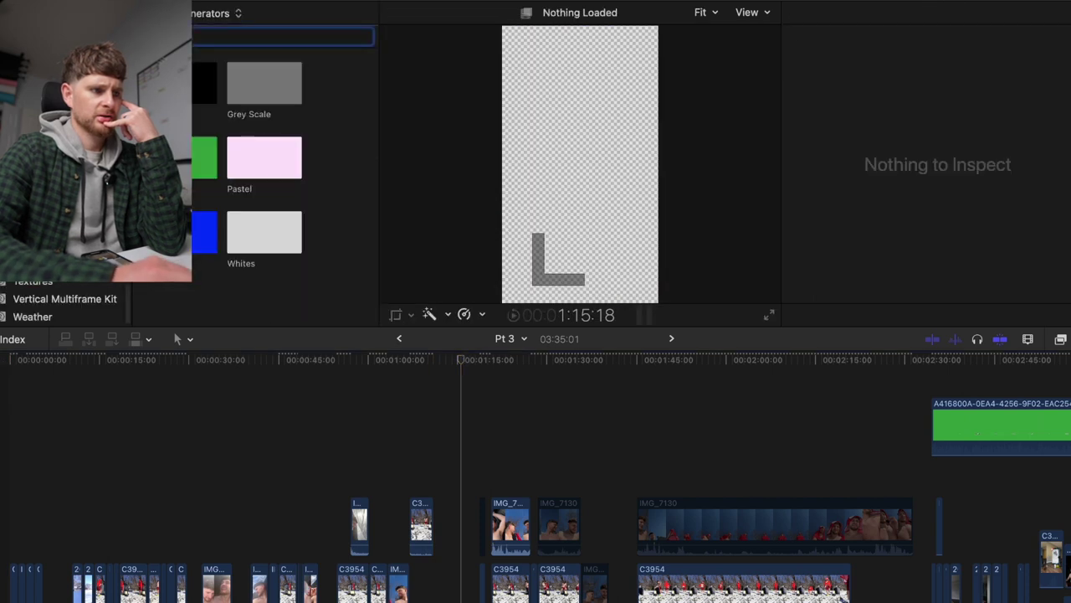
pyautogui.moveTo(205, 158); pyautogui.dragTo(444, 447)
pyautogui.click(65, 519)
pyautogui.click(428, 399)
pyautogui.press('r')
pyautogui.click(421, 469)
pyautogui.click(396, 472)
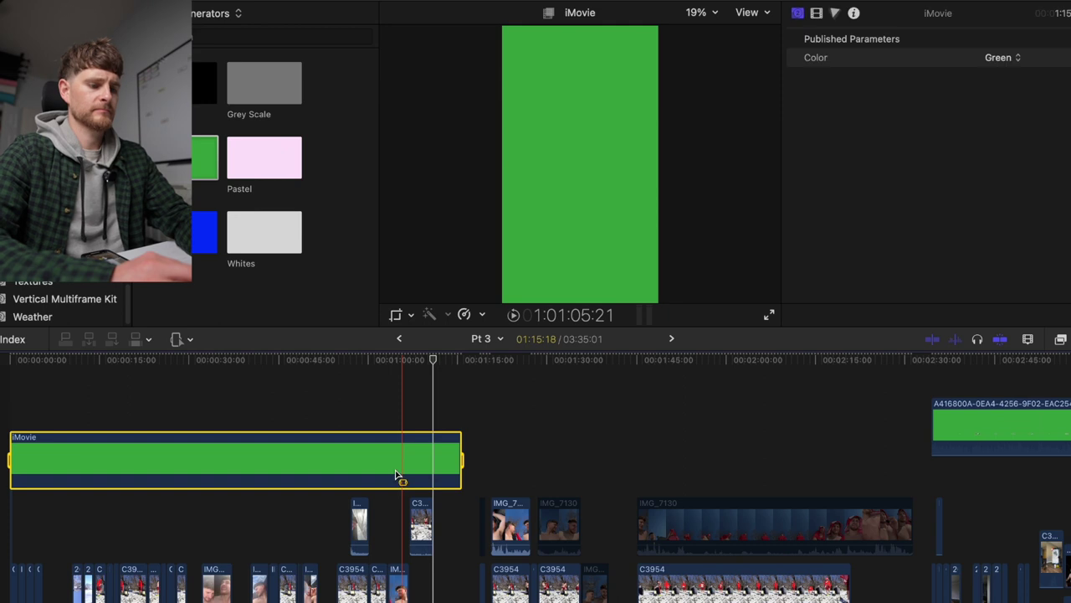
# Set up a file export of the selected range with 480 x 854 resolution and the Apple Devices format
pyautogui.press('super+e')
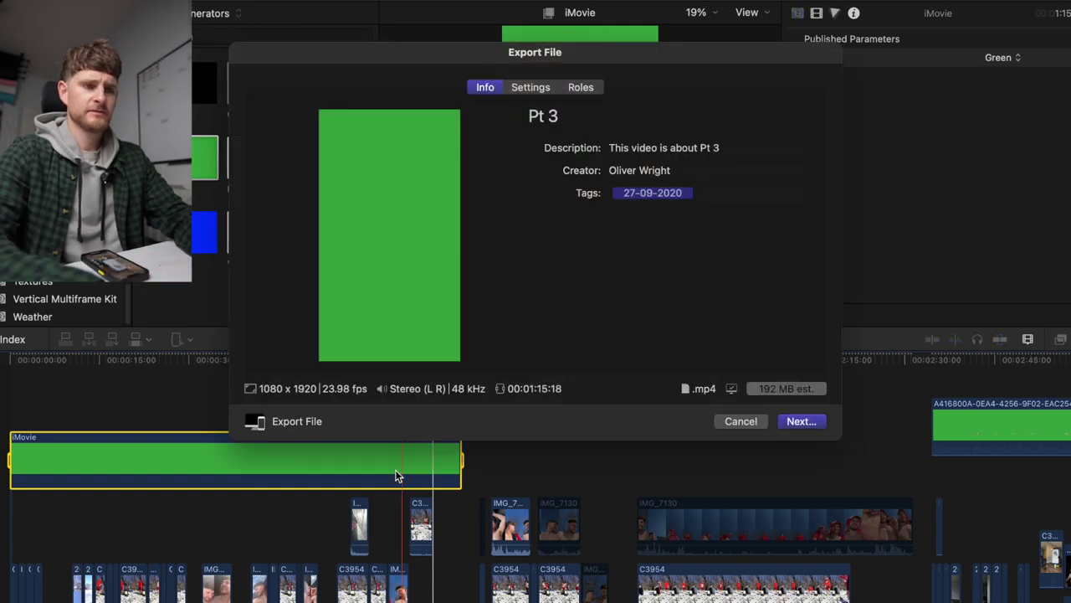
pyautogui.click(532, 89)
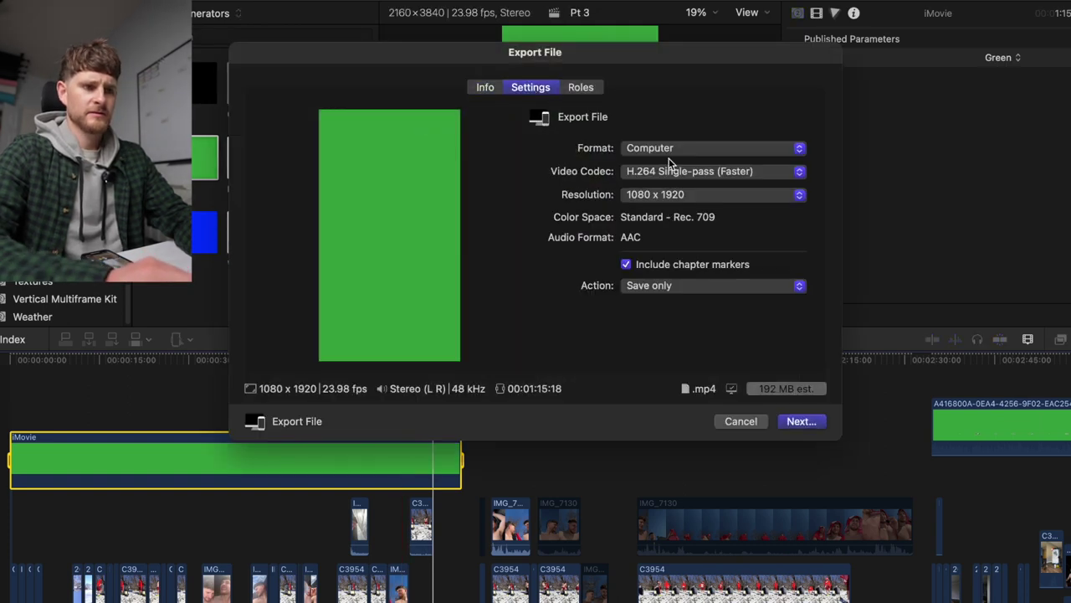
pyautogui.click(680, 195)
pyautogui.click(686, 146)
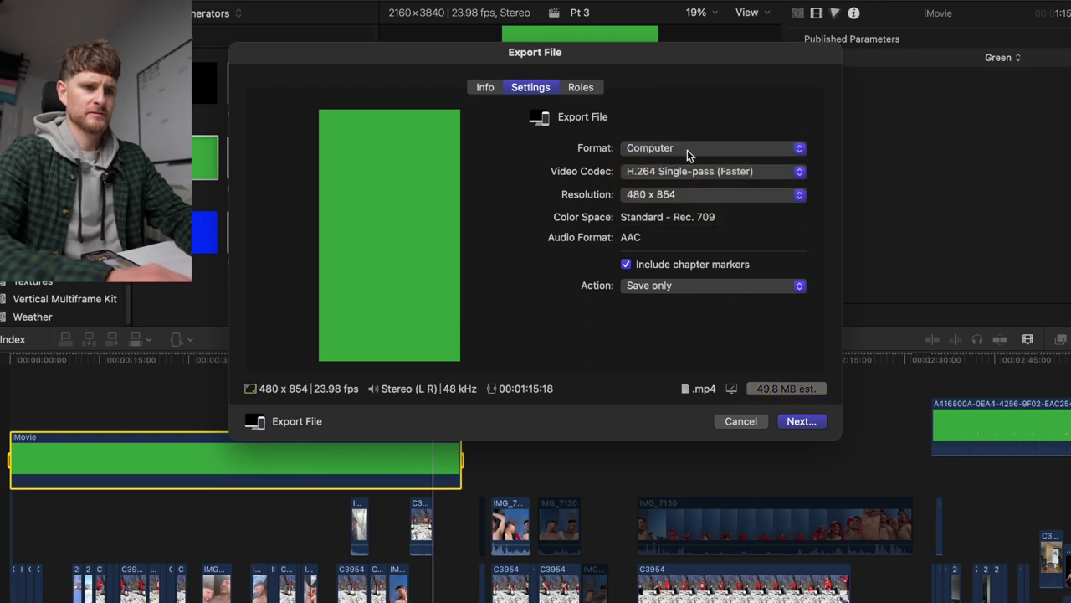
pyautogui.click(687, 154)
pyautogui.click(689, 131)
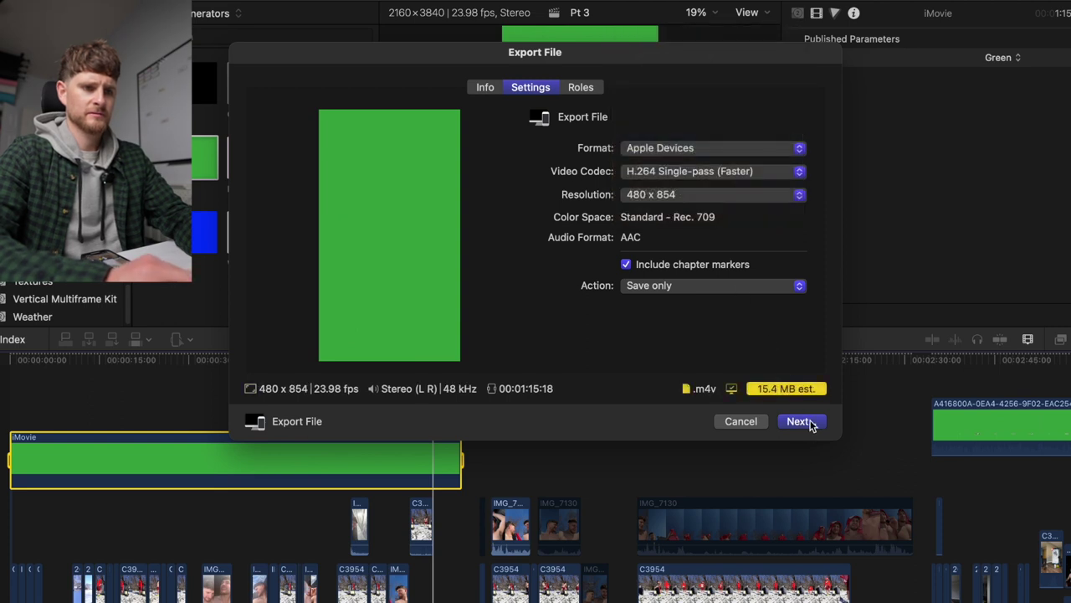
# Save the export as "audio" in the Pt 3 folder inside At-Home Sauna
pyautogui.click(799, 421)
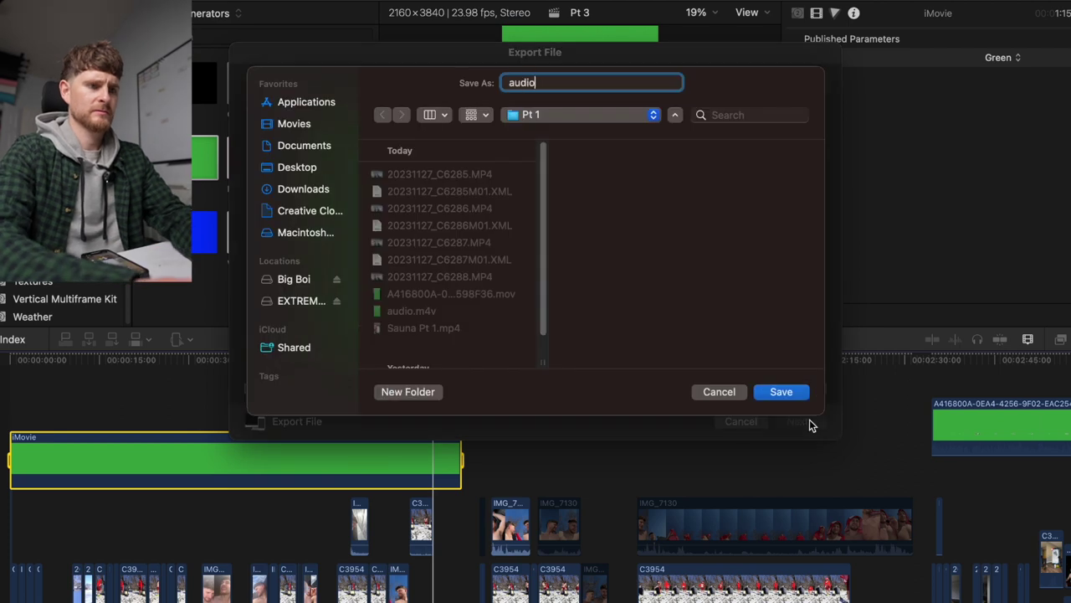
pyautogui.click(621, 120)
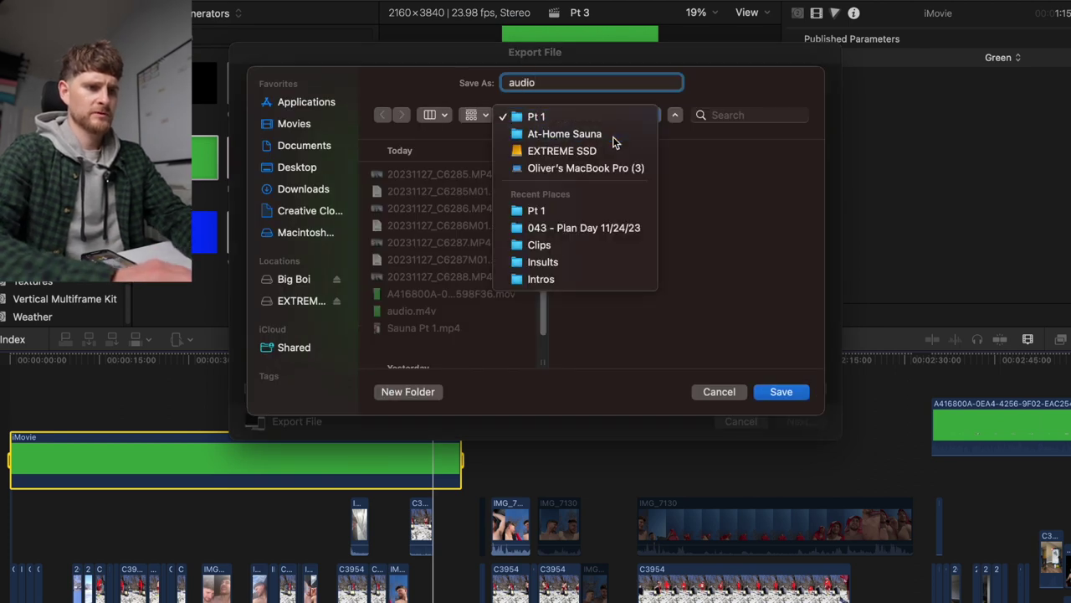
pyautogui.click(612, 132)
pyautogui.scroll(-2, 606, 259)
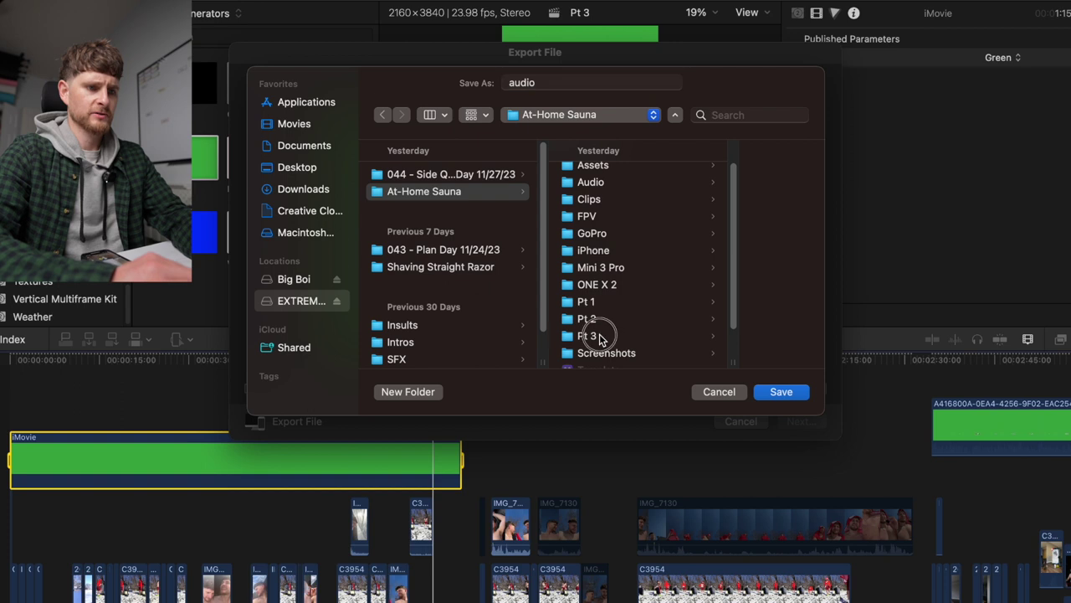
pyautogui.click(602, 339)
pyautogui.click(780, 393)
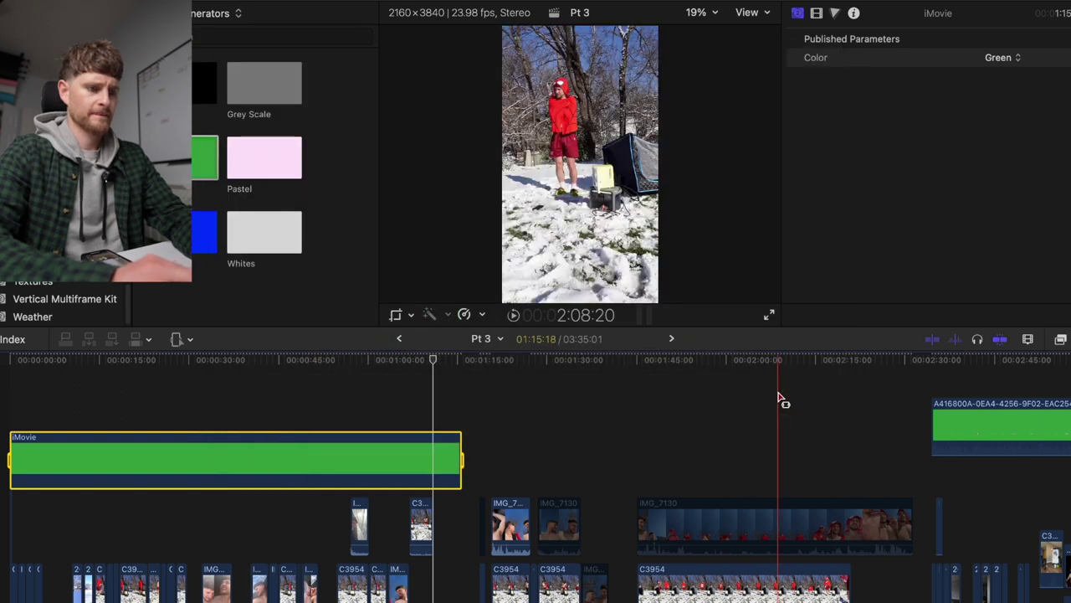
# Copy the ten music and sound-effect clips from under the later section to the start of the timeline
pyautogui.scroll(-5, 195, 411)
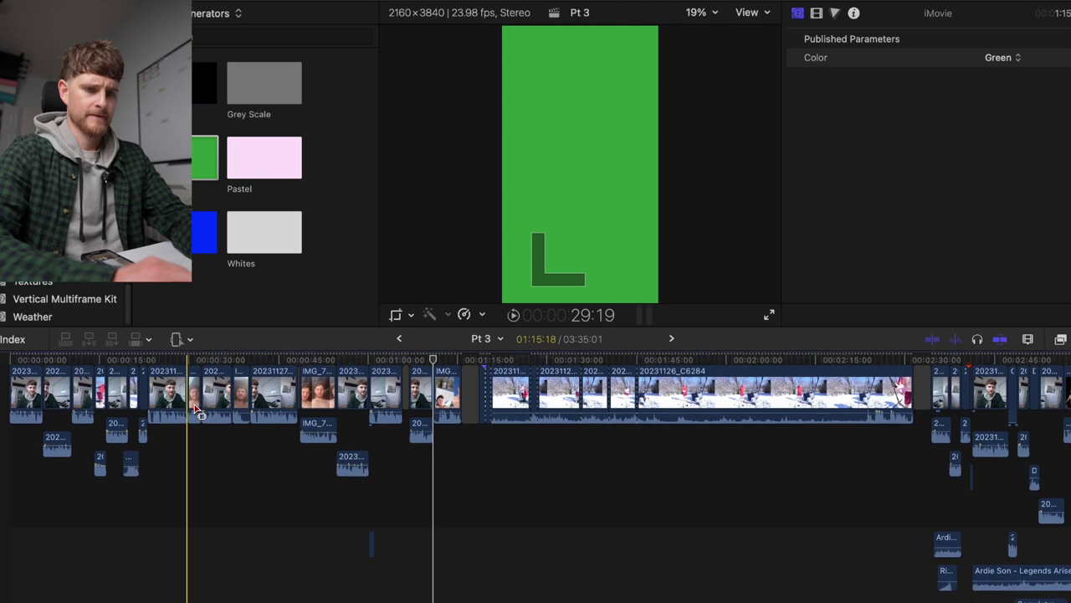
pyautogui.hscroll(5, 196, 409)
pyautogui.press('super+minus')
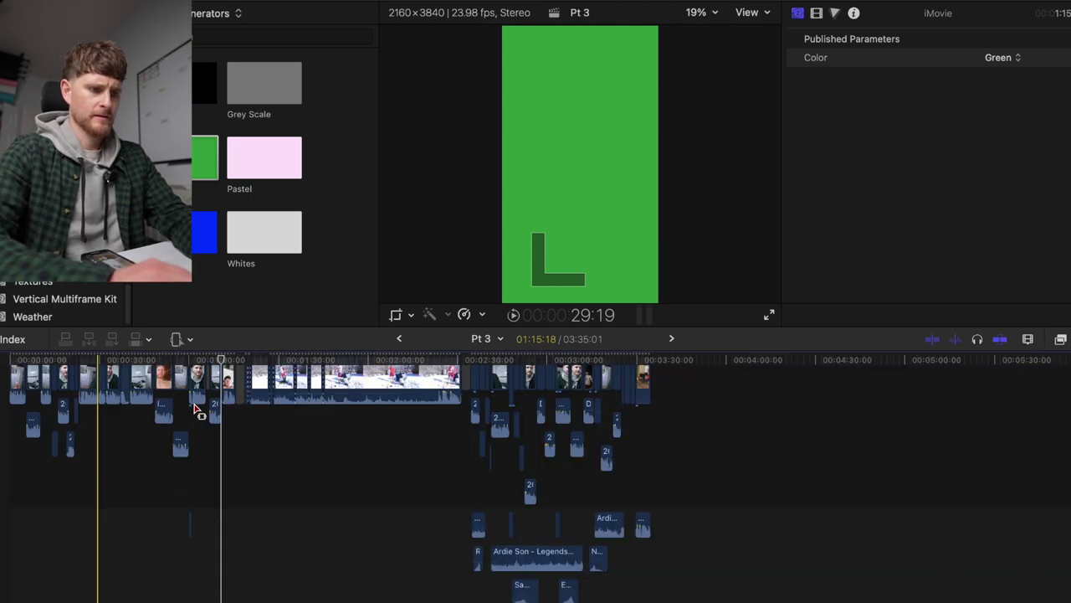
pyautogui.moveTo(653, 593); pyautogui.dragTo(452, 519)
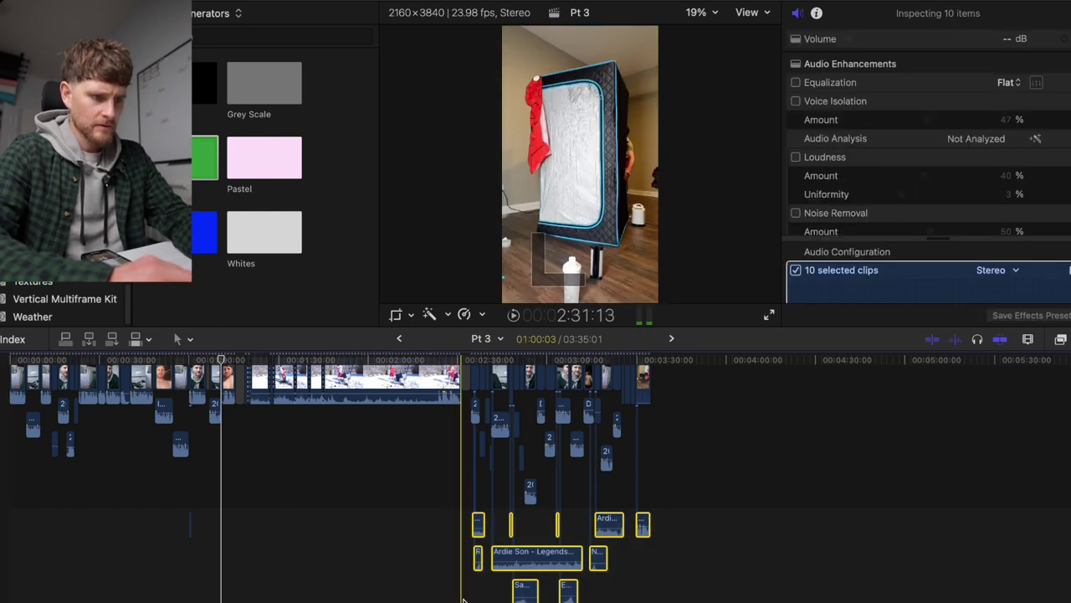
pyautogui.press('super+equal')
pyautogui.press('super+equal')
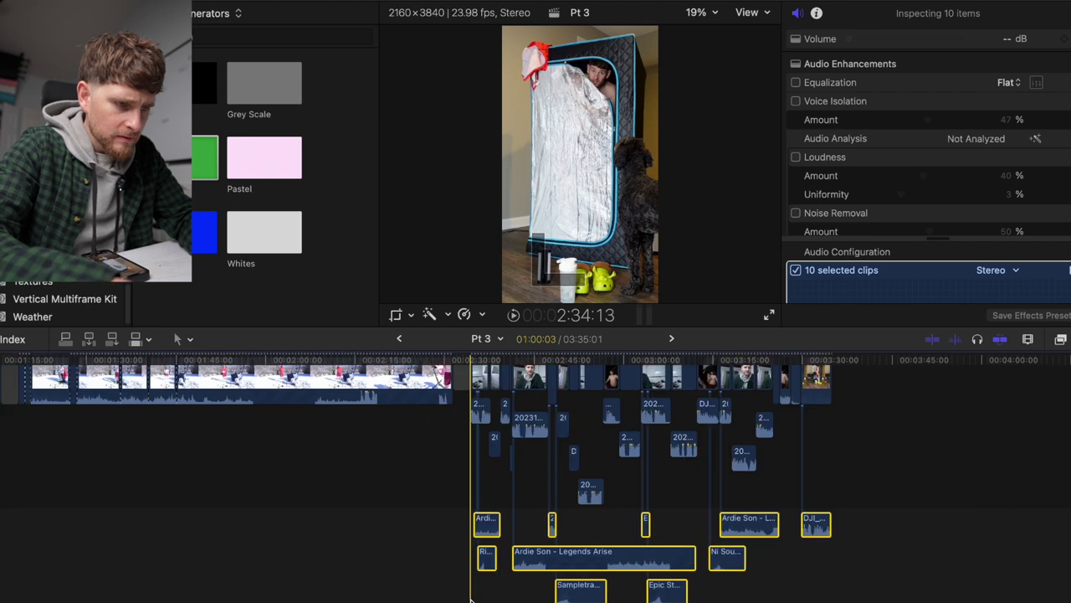
pyautogui.press('space')
pyautogui.press('space')
pyautogui.hscroll(-15, 490, 596)
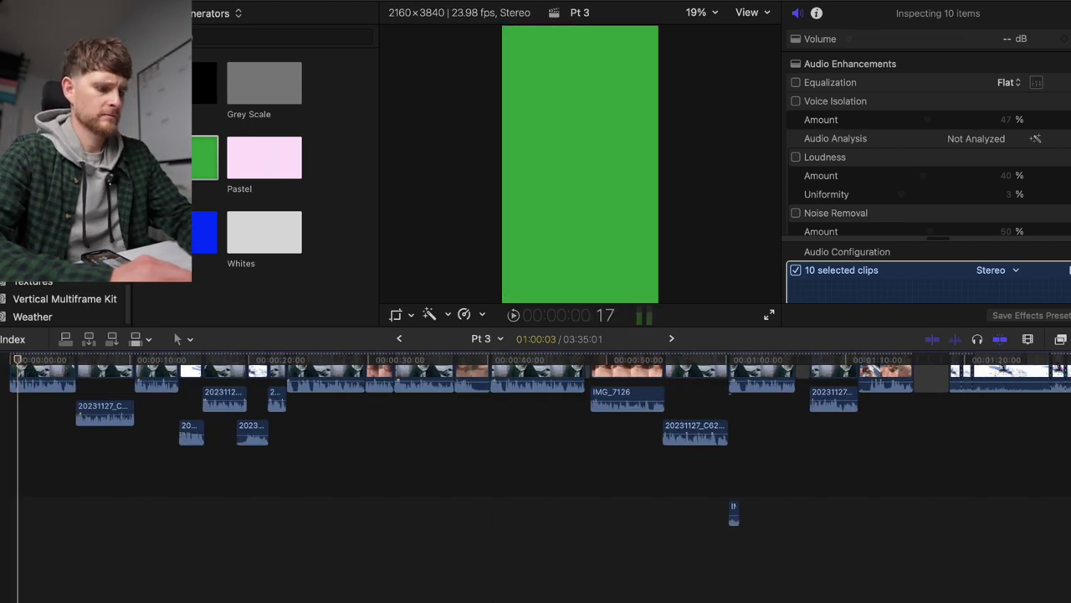
pyautogui.press('super+z')
# Shift the first Ardie Son - Legends Arise clip slightly earlier near the timeline start and play the opening to check the music
pyautogui.click(5, 564)
pyautogui.press('space')
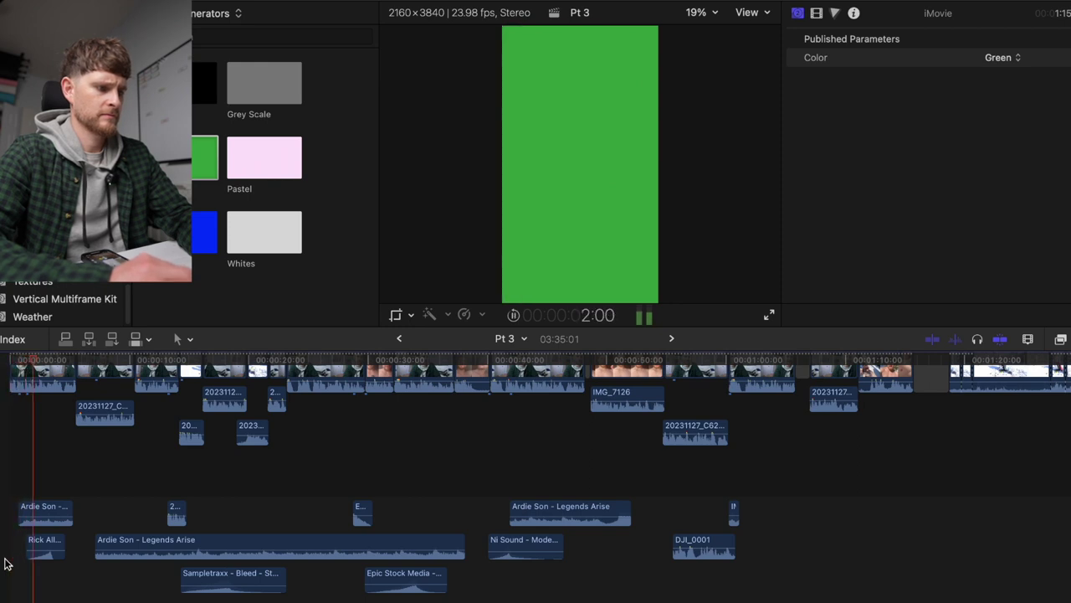
pyautogui.press('space')
pyautogui.click(2, 494)
pyautogui.press('super+equal')
pyautogui.press('super+equal')
pyautogui.moveTo(77, 507); pyautogui.dragTo(62, 510)
pyautogui.click(2, 488)
pyautogui.press('space')
pyautogui.press('space')
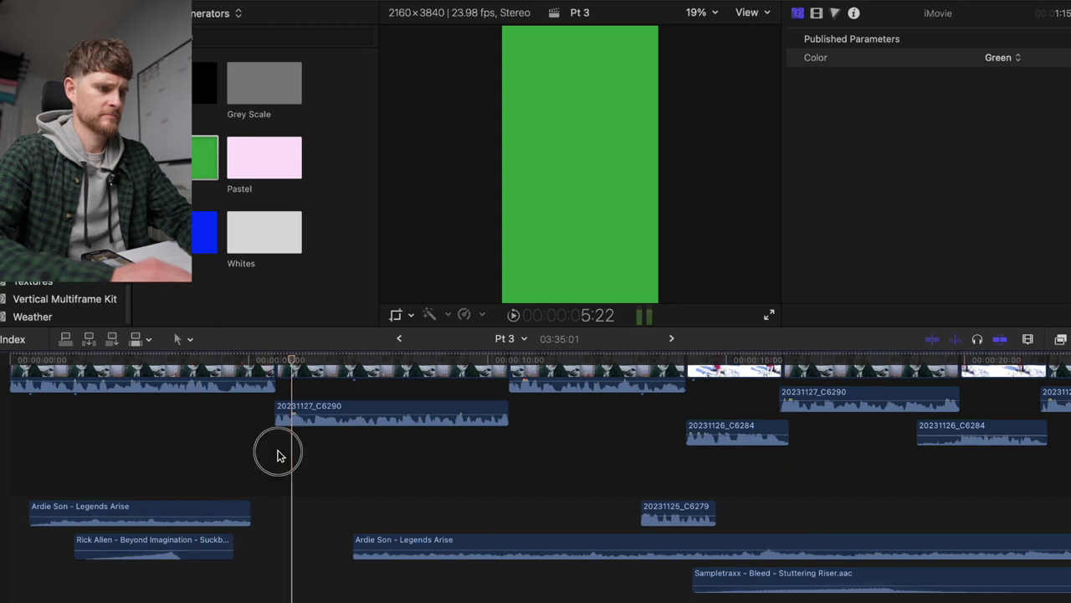
# Move the Rick Allen riser later and extend the first Ardie Son music clip to end with it, then replay the transition
pyautogui.moveTo(212, 544); pyautogui.dragTo(306, 550)
pyautogui.moveTo(243, 507); pyautogui.dragTo(335, 508)
pyautogui.press('space')
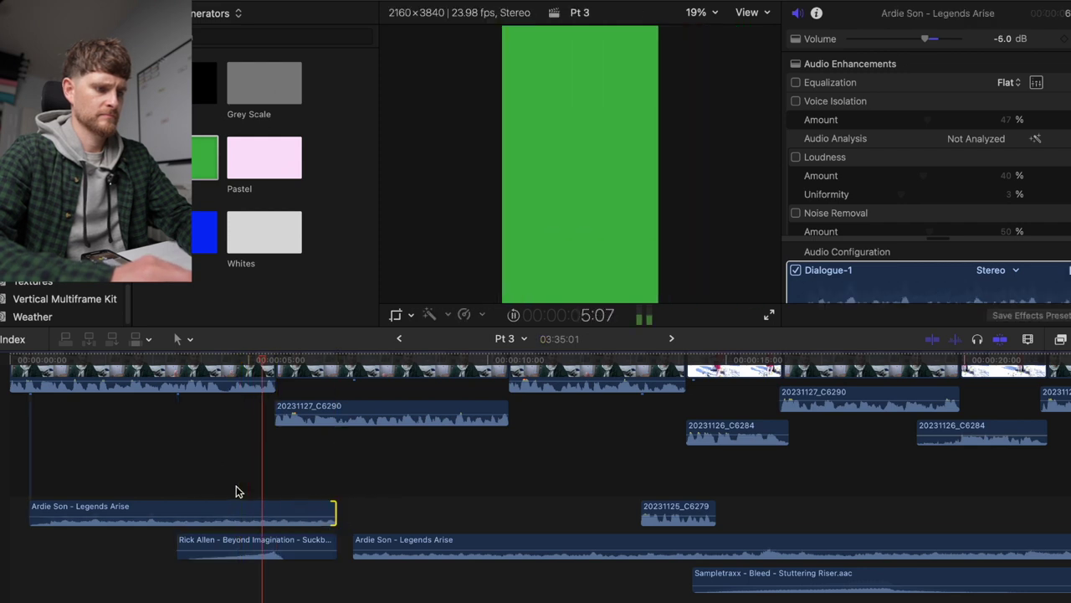
pyautogui.press('space')
# Delete the long second Ardie Son - Legends Arise clip that follows the Rick Allen riser
pyautogui.click(435, 543)
pyautogui.press('Delete')
pyautogui.press('super+minus')
pyautogui.press('super+minus')
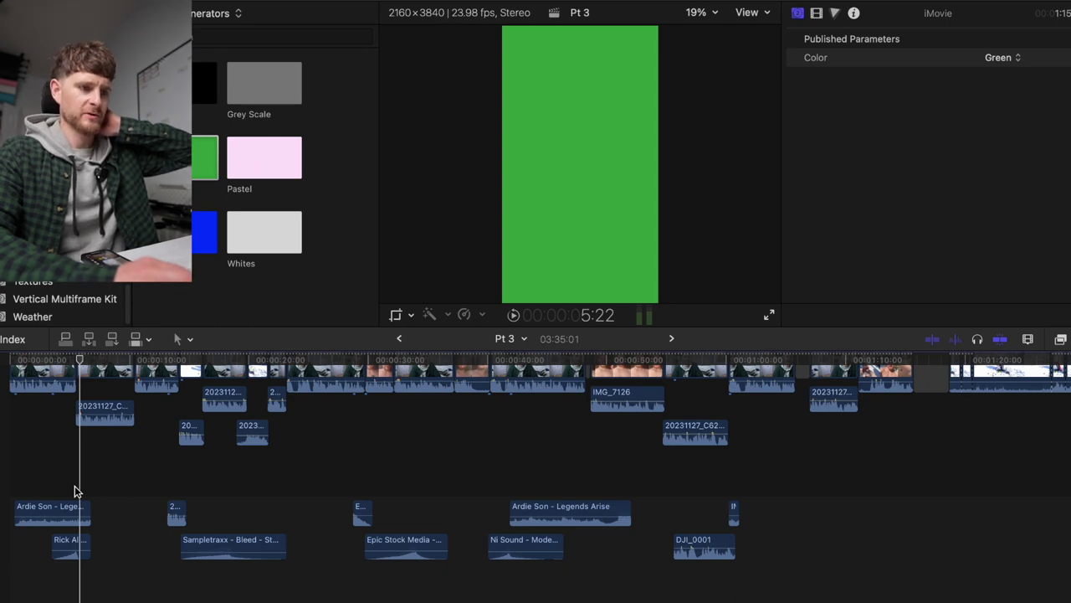
pyautogui.scroll(10, 74, 485)
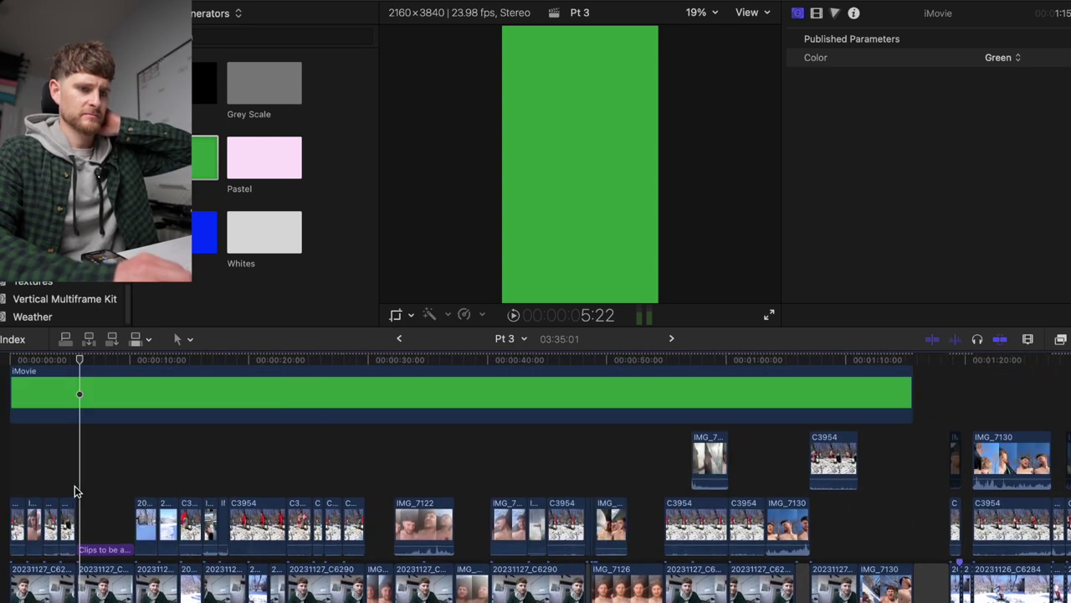